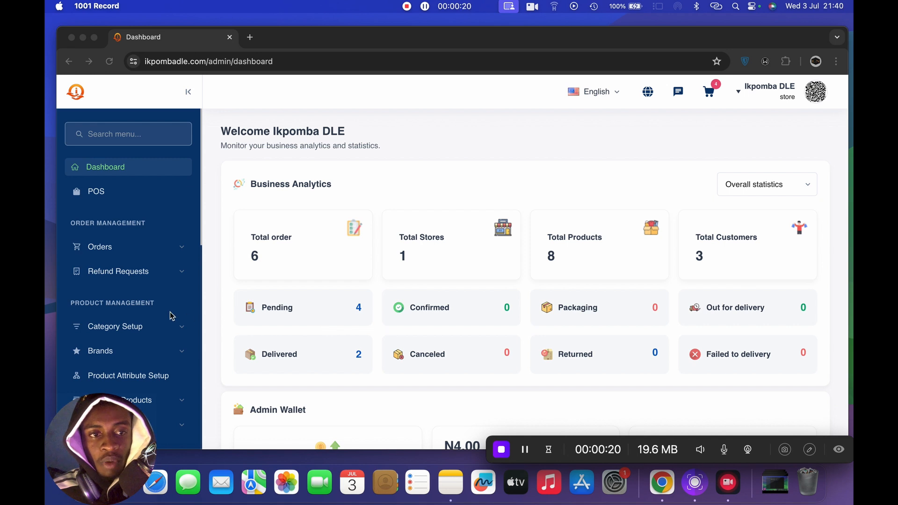
- Open the list of in-house products from the product management section
scroll(160, 311, "down", 5)
scroll(160, 313, "up", 3)
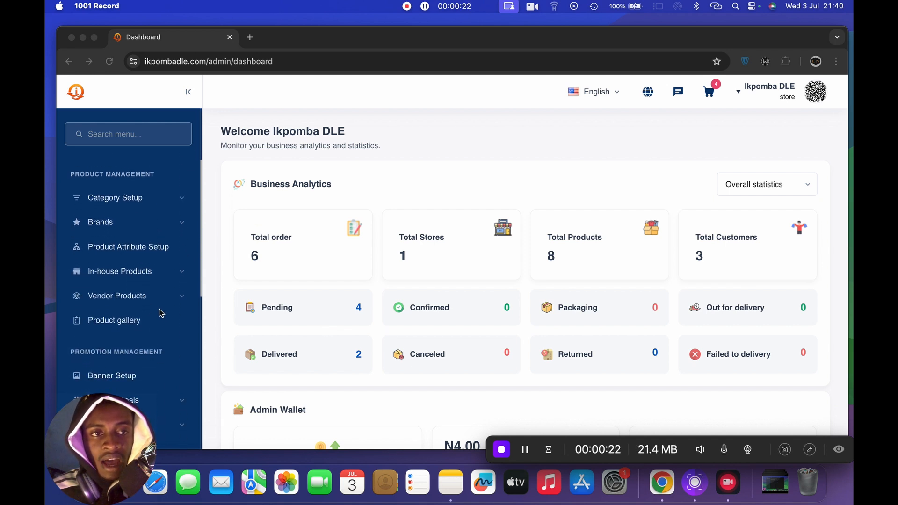
scroll(161, 313, "down", 2)
scroll(160, 313, "down", 2)
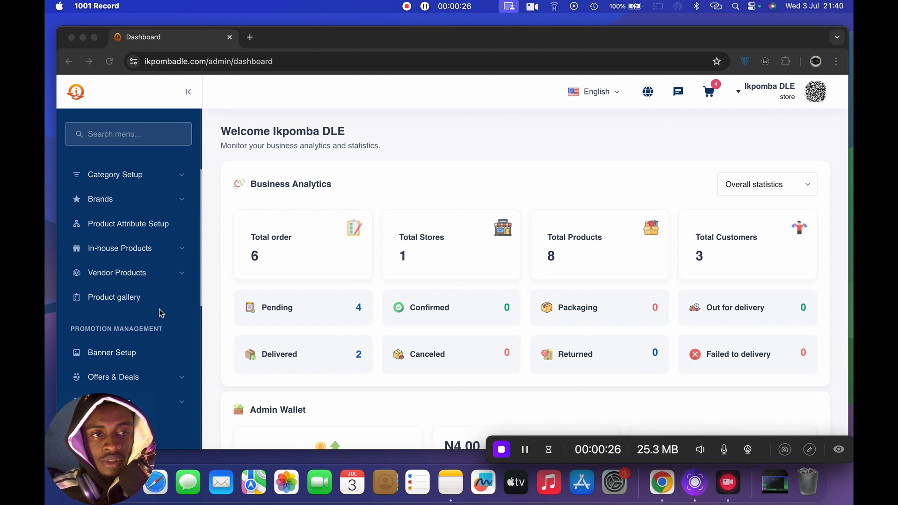
scroll(161, 312, "up", 3)
scroll(161, 313, "down", 3)
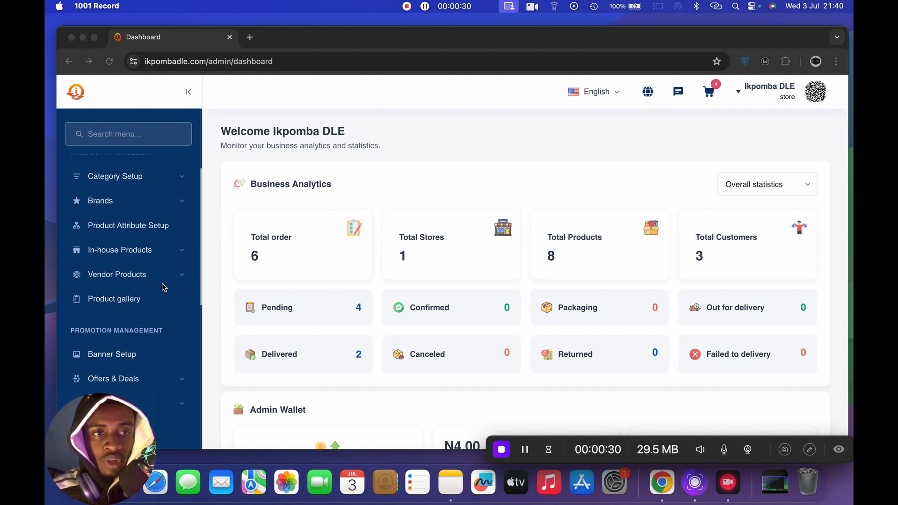
left_click(181, 256)
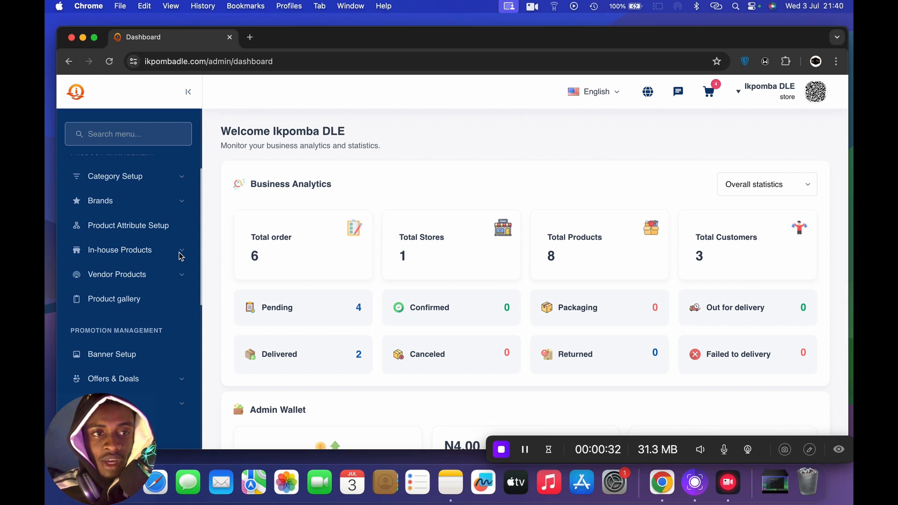
left_click(181, 256)
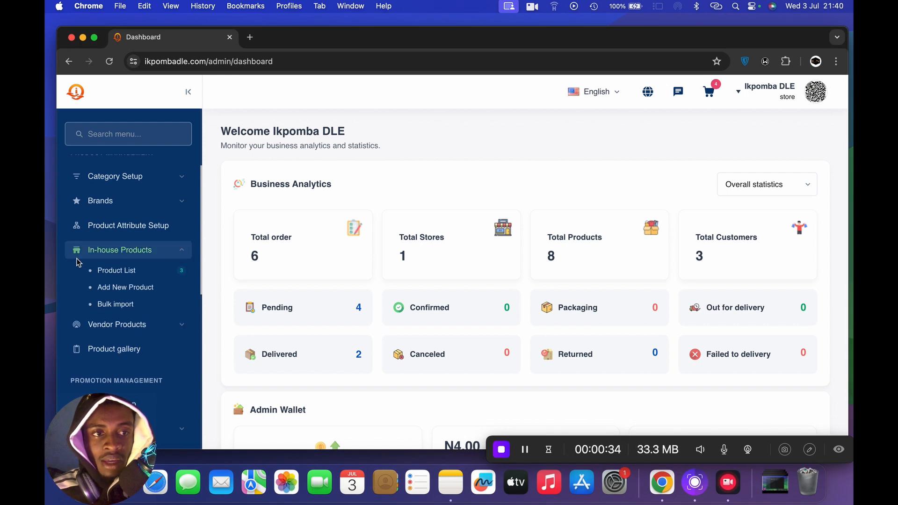
left_click(136, 276)
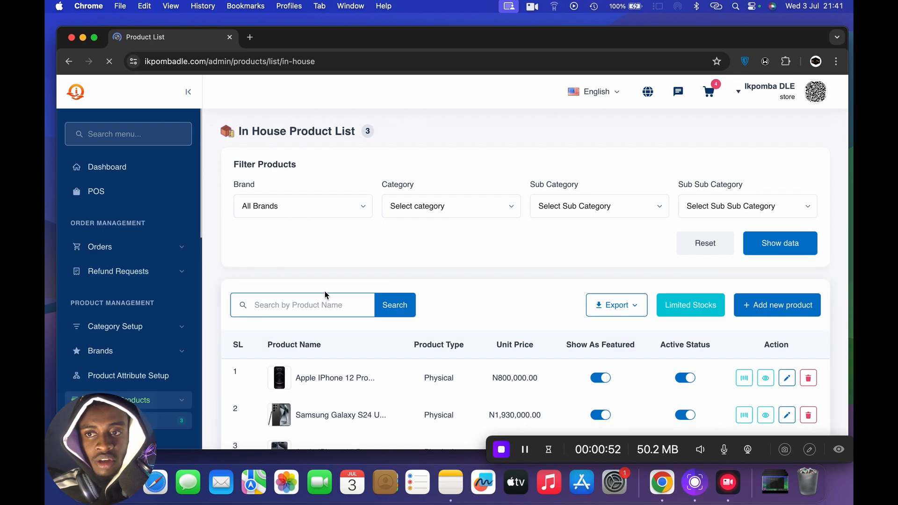
- Open the form for adding a new in-house product and look over its fields
scroll(532, 323, "down", 2)
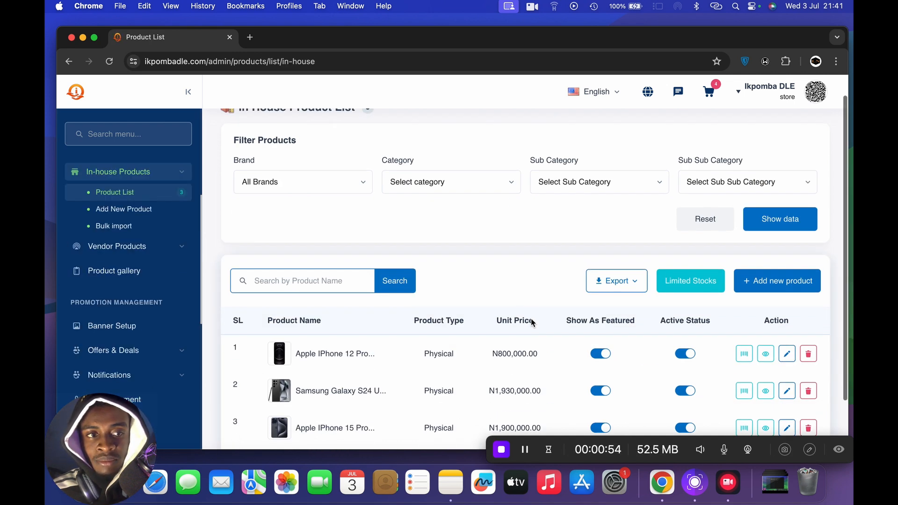
left_click(136, 210)
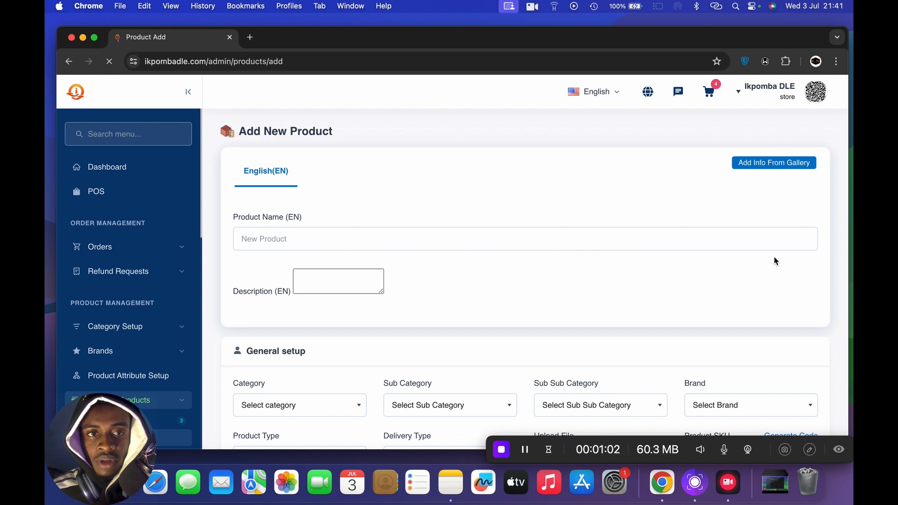
left_click(460, 235)
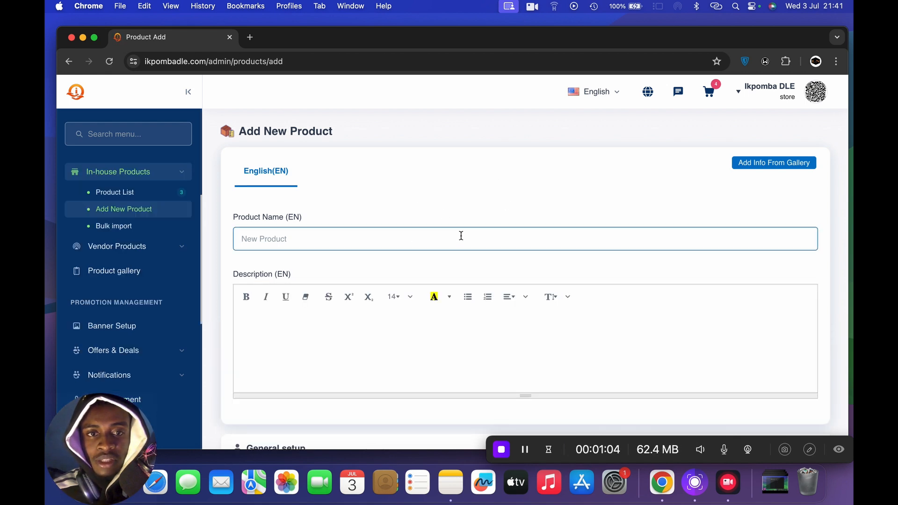
scroll(461, 235, "down", 5)
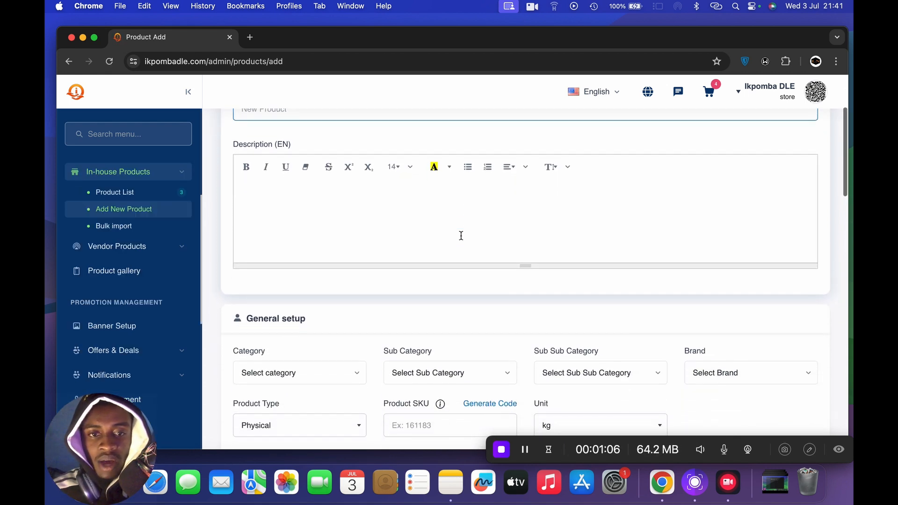
scroll(461, 235, "up", 4)
- Enter "Iphone XR" as the English product name
left_click(290, 219)
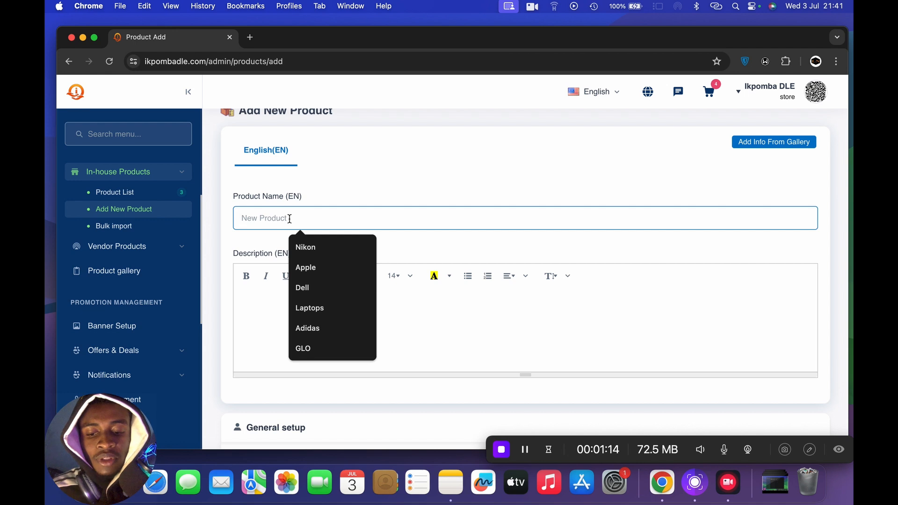
type("Ip")
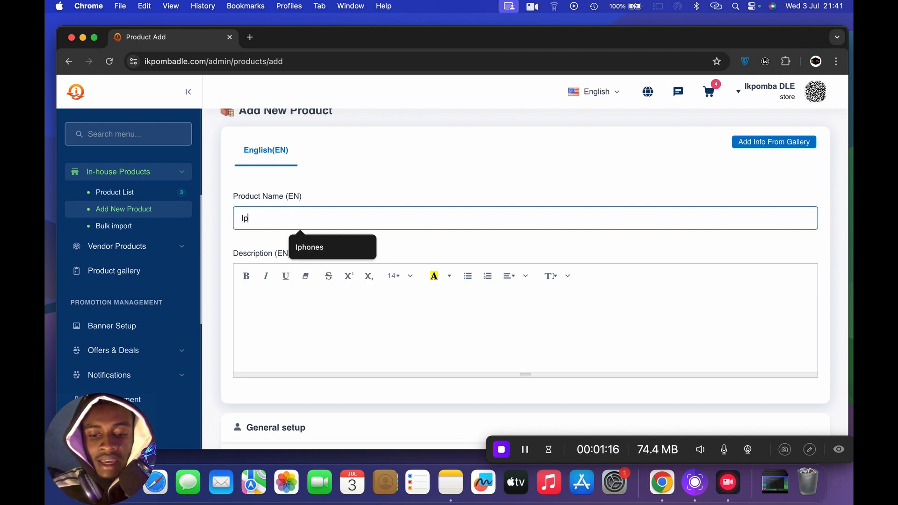
type("hone")
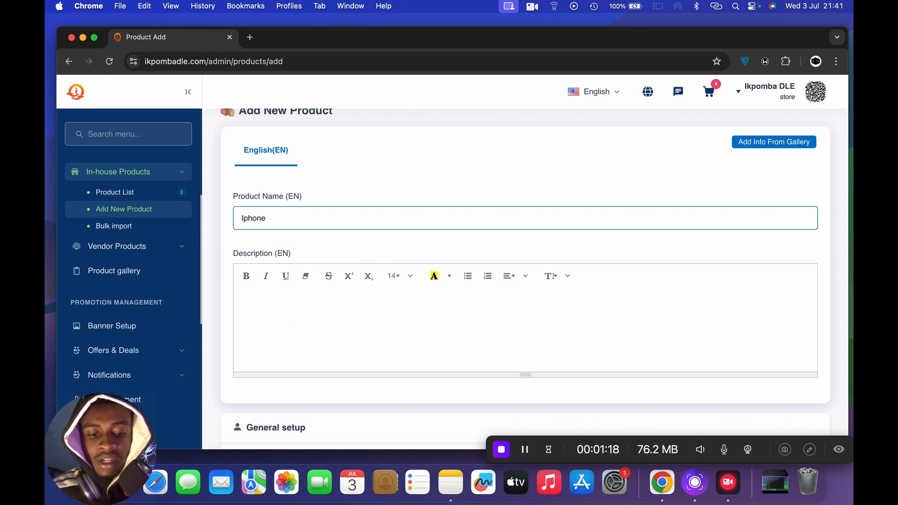
type(" XR")
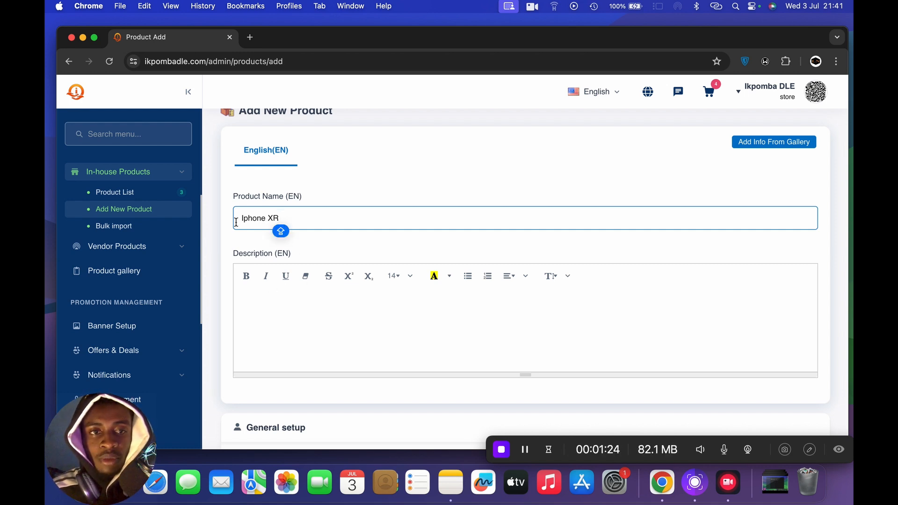
- Begin the English product description with the line "Color : Black"
left_click(268, 314)
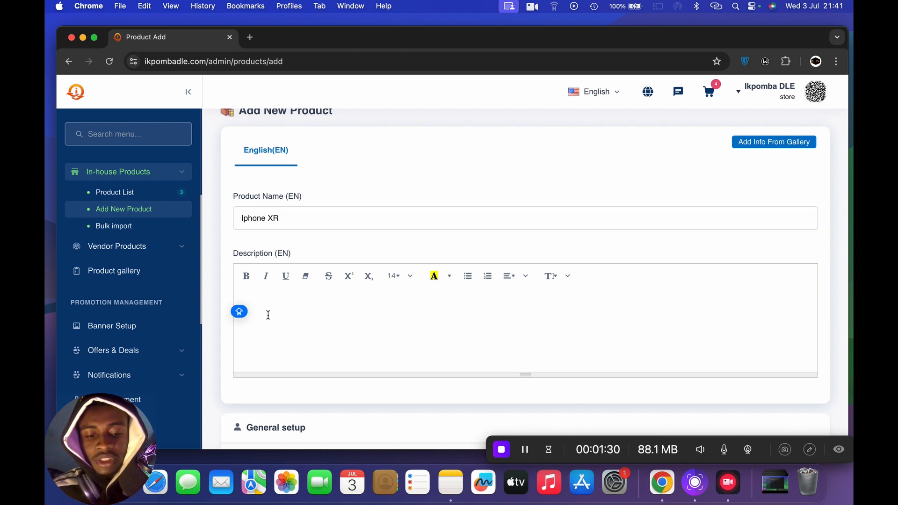
type("S")
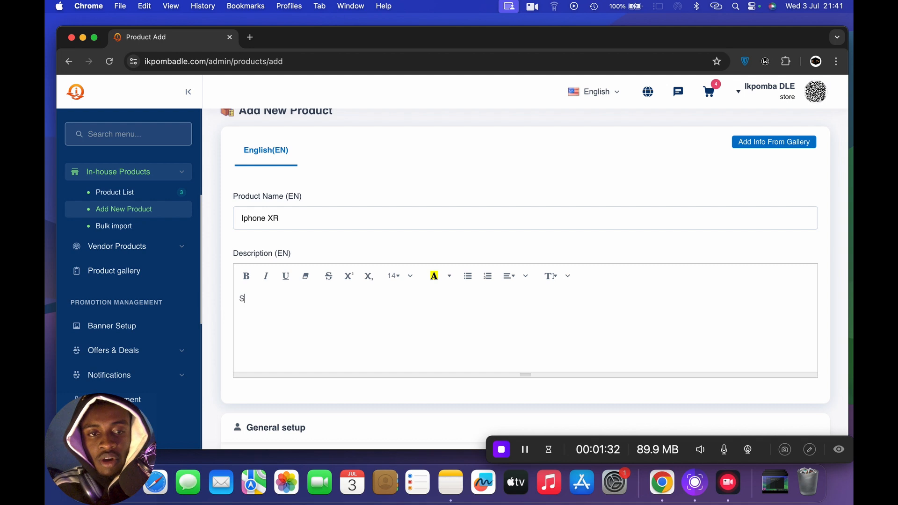
key("BackSpace")
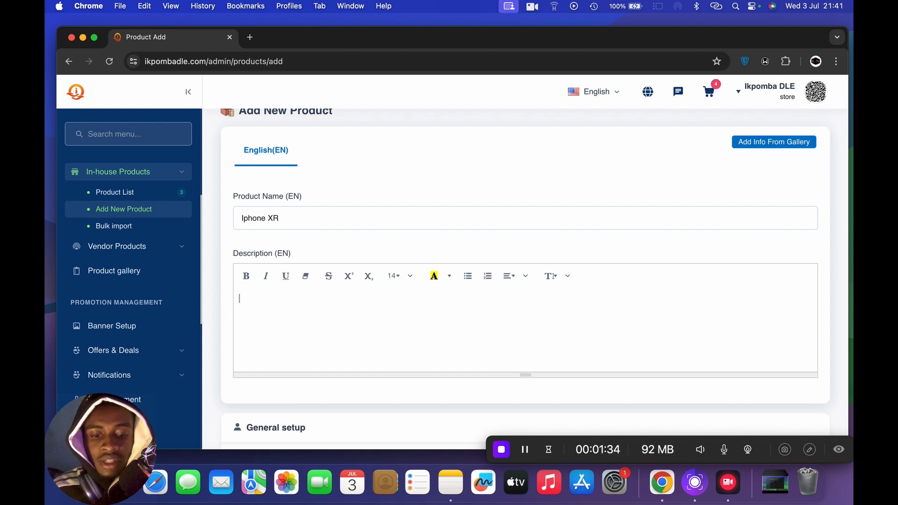
key("Caps_Lock")
key("Caps_Lock")
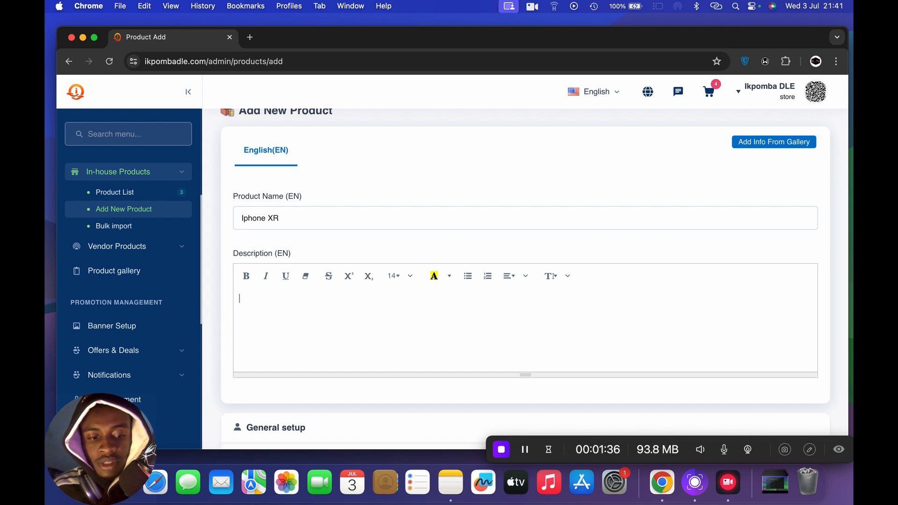
key("Caps_Lock")
type("Colo")
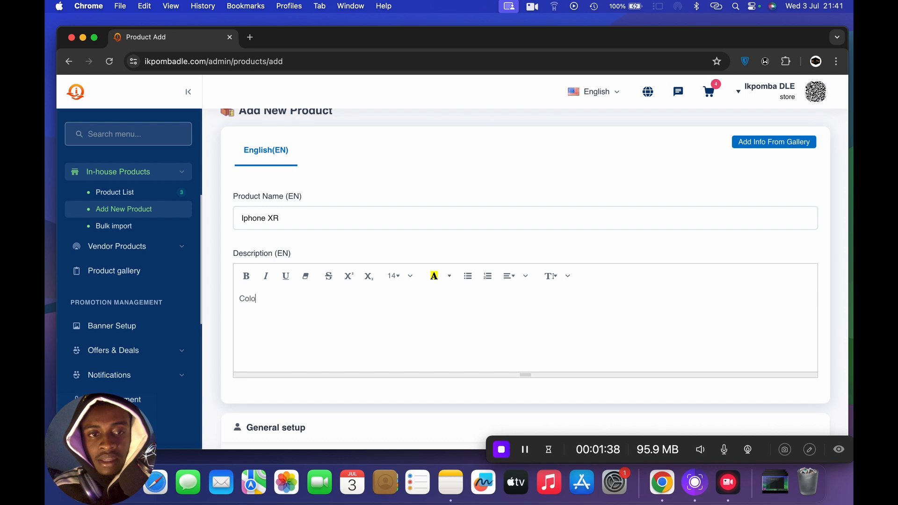
type("r : B")
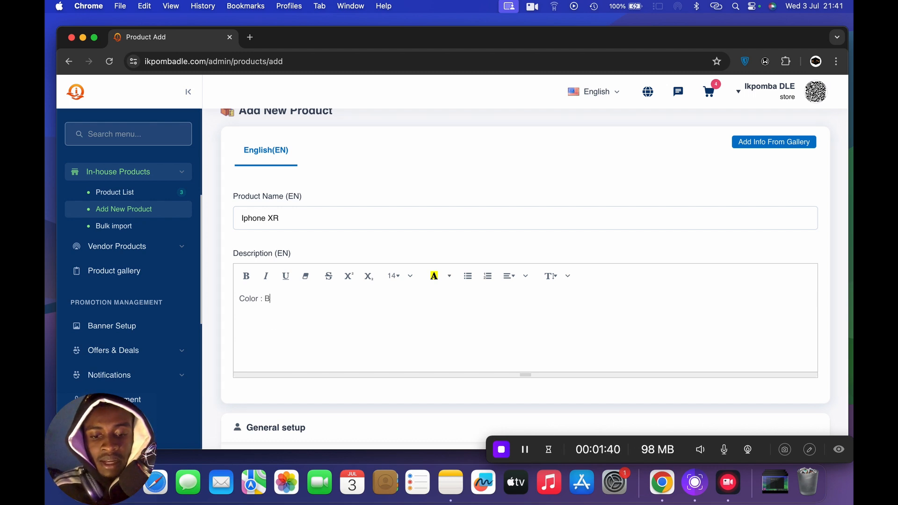
type("lack")
key("Return")
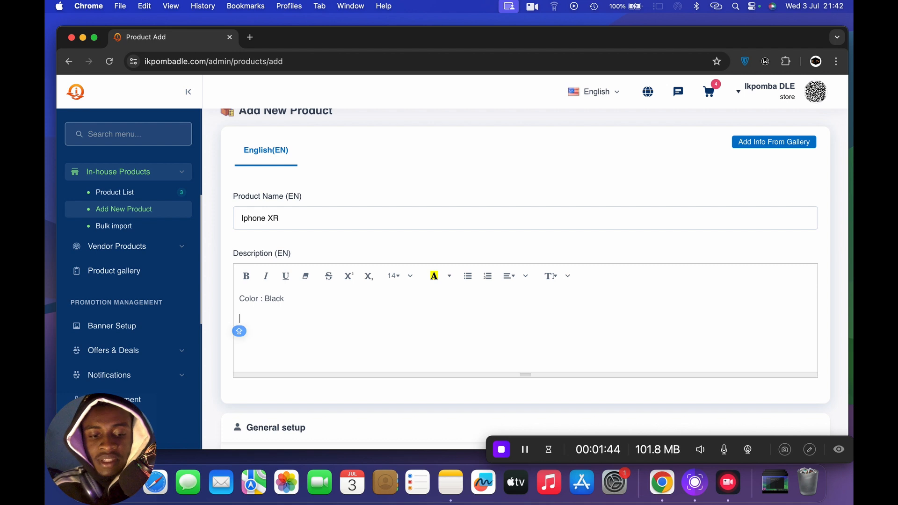
- Add the line "Size: 128GB" to the product description
type("Size")
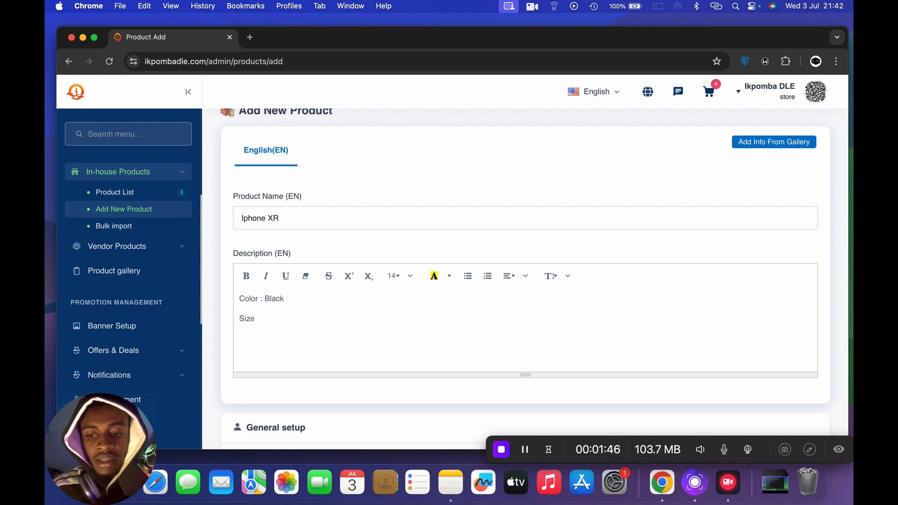
type(": ")
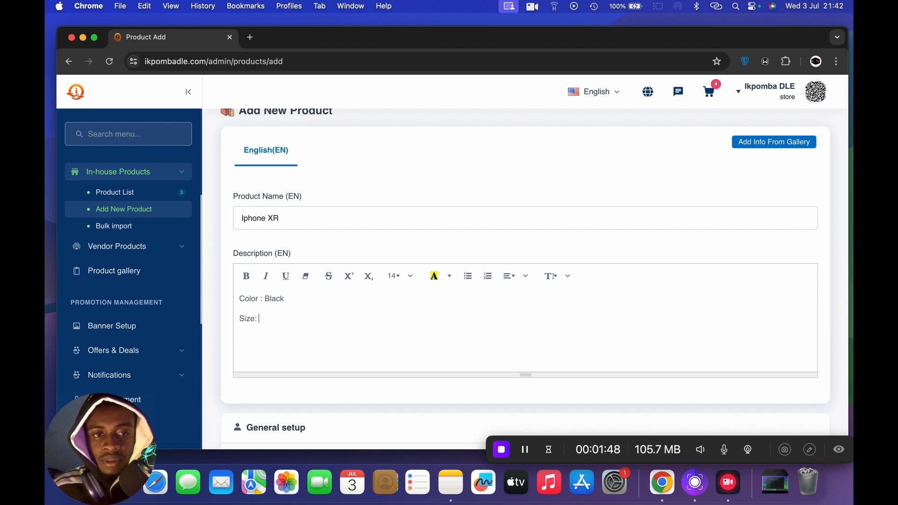
type("128")
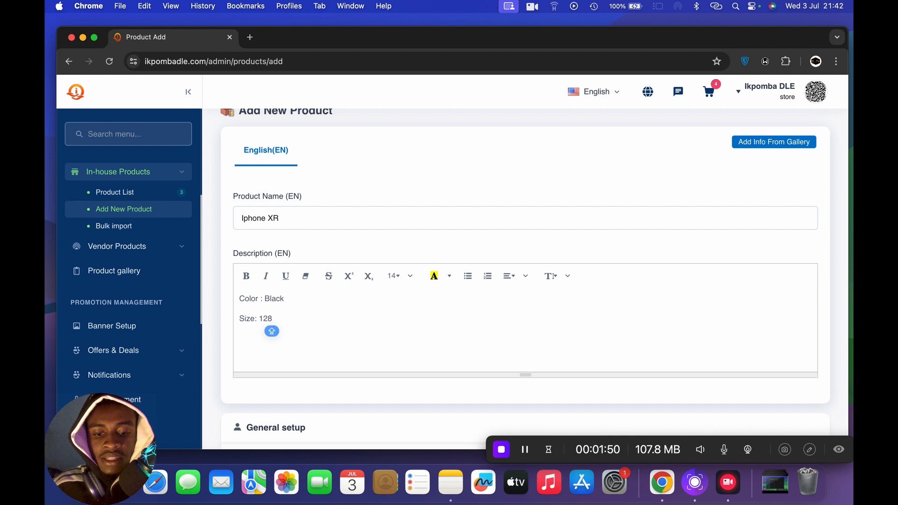
type("GB")
key("Return")
key("Caps_Lock")
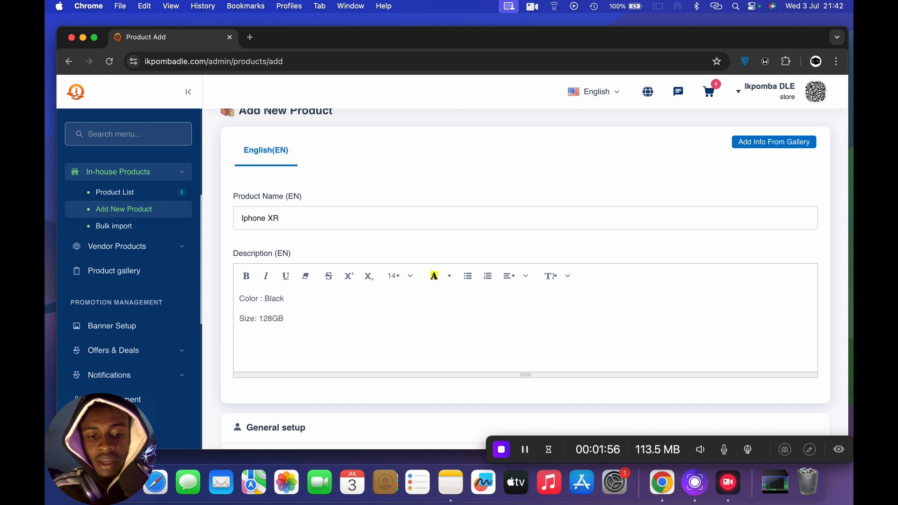
- Add "Battery Health : 90%" as the third line of the product description
type("ATT")
key("BackSpace")
key("BackSpace")
key("BackSpace")
key("BackSpace")
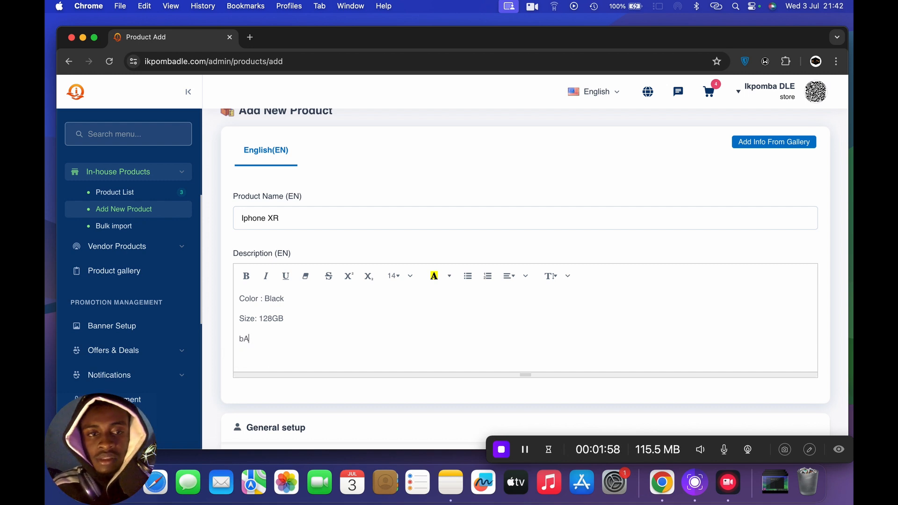
type("Batt")
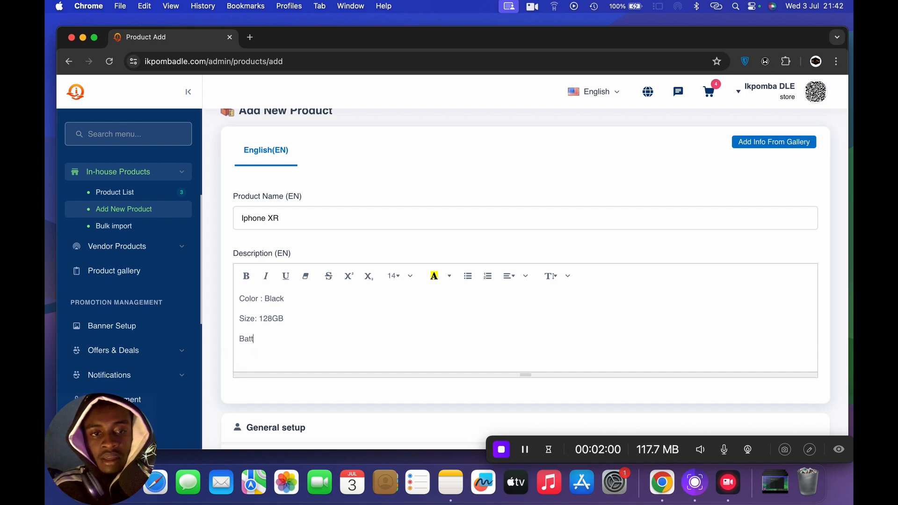
type("eru")
key("BackSpace")
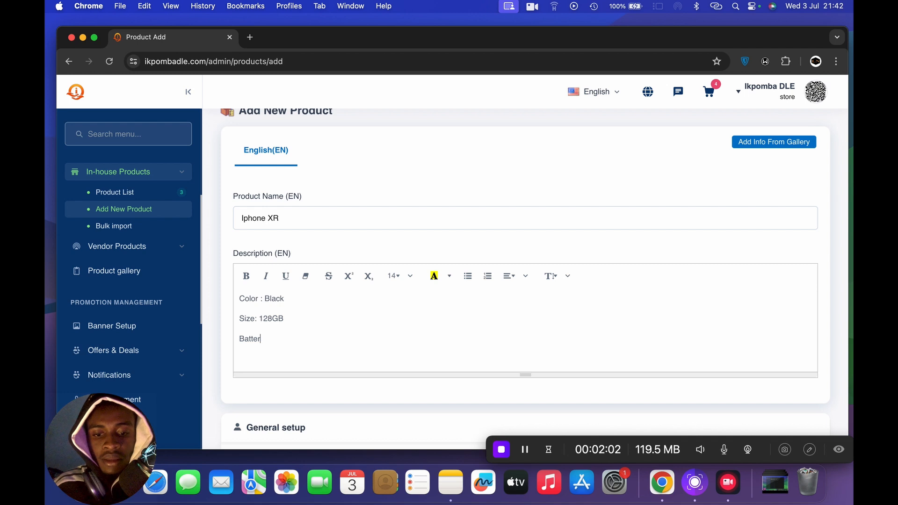
type("y Health ")
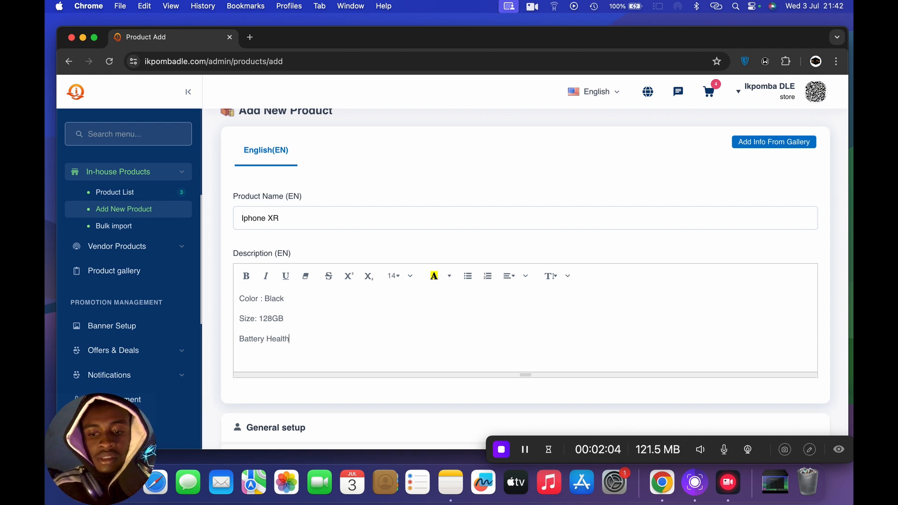
type(": 90")
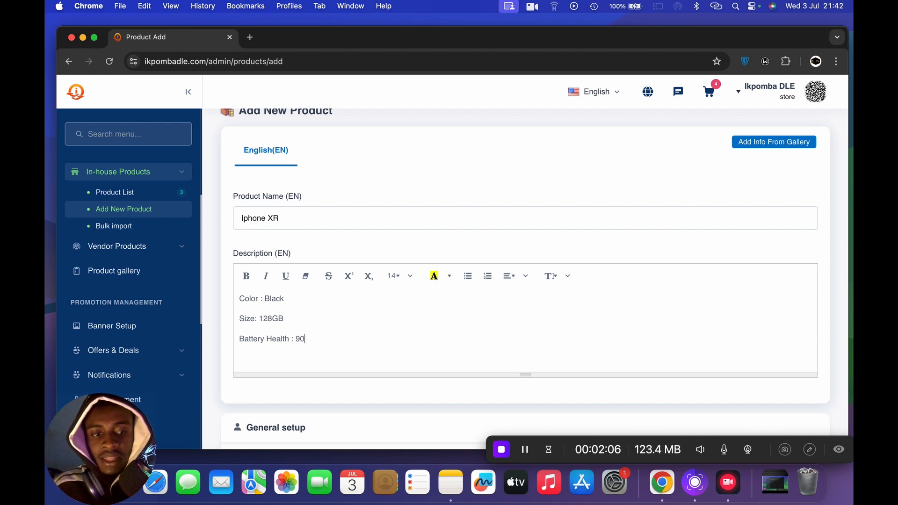
key("Caps_Lock")
type("90%")
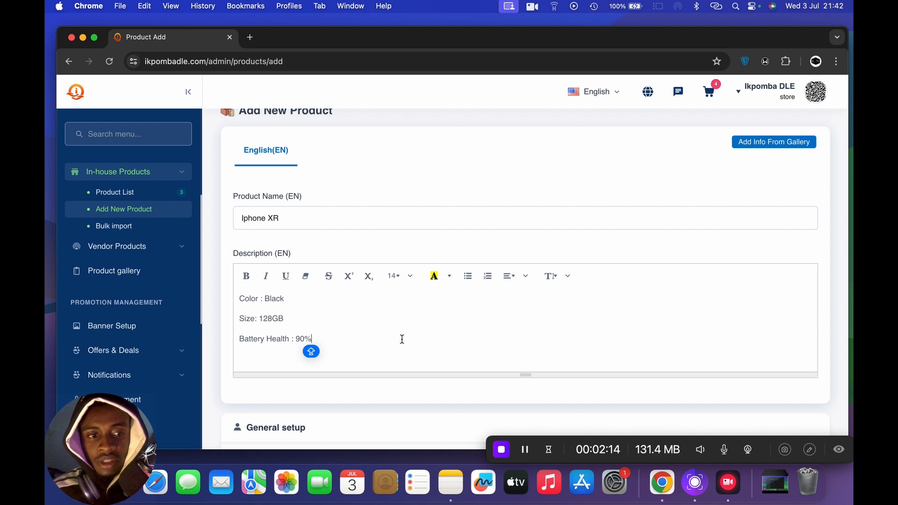
- Set the product's category to Mobile and its sub category to IOS Devices in the general setup
scroll(401, 338, "down", 5)
scroll(402, 344, "down", 3)
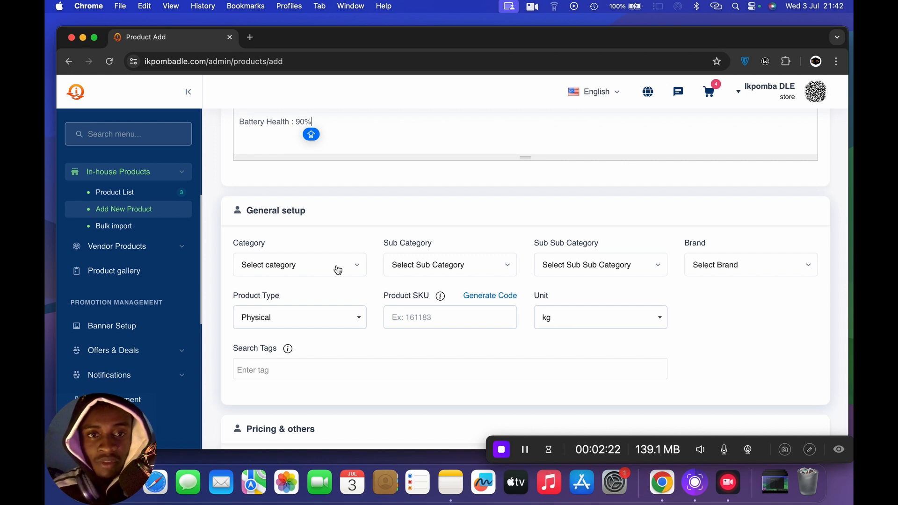
left_click(337, 269)
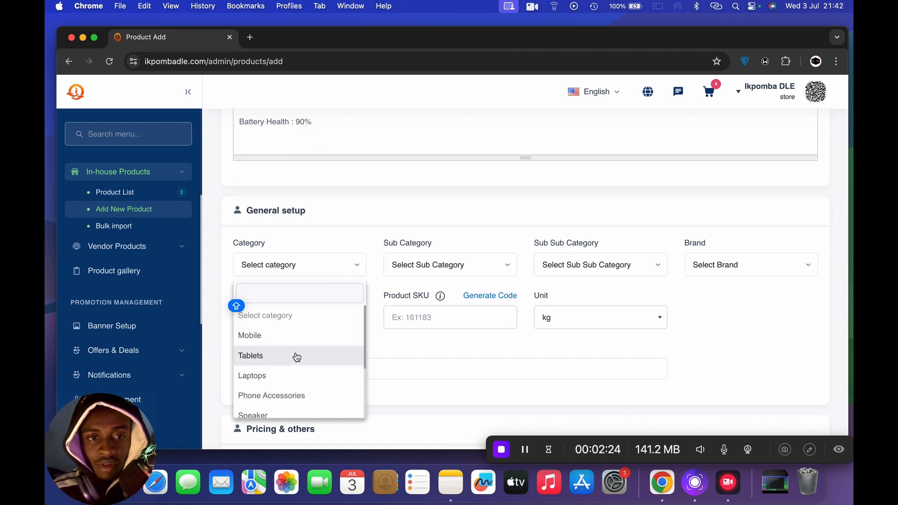
scroll(313, 359, "down", 3)
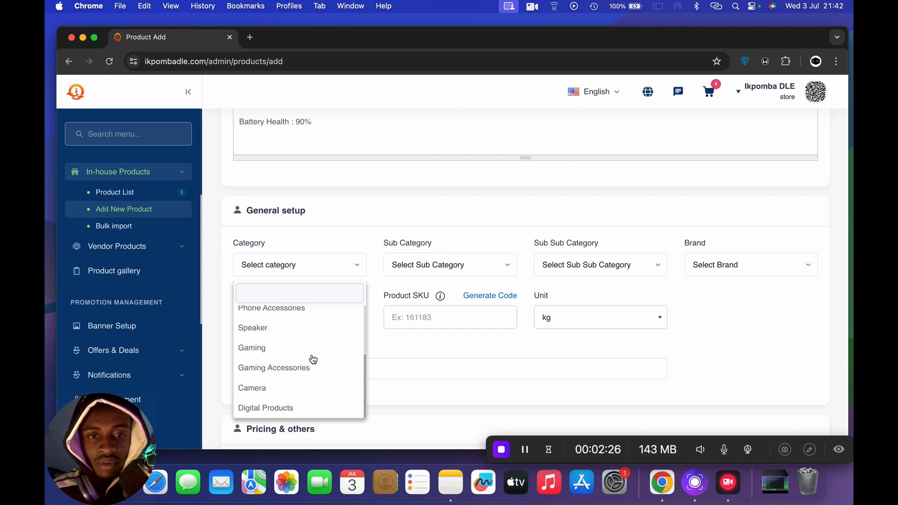
scroll(313, 359, "up", 3)
key("Caps_Lock")
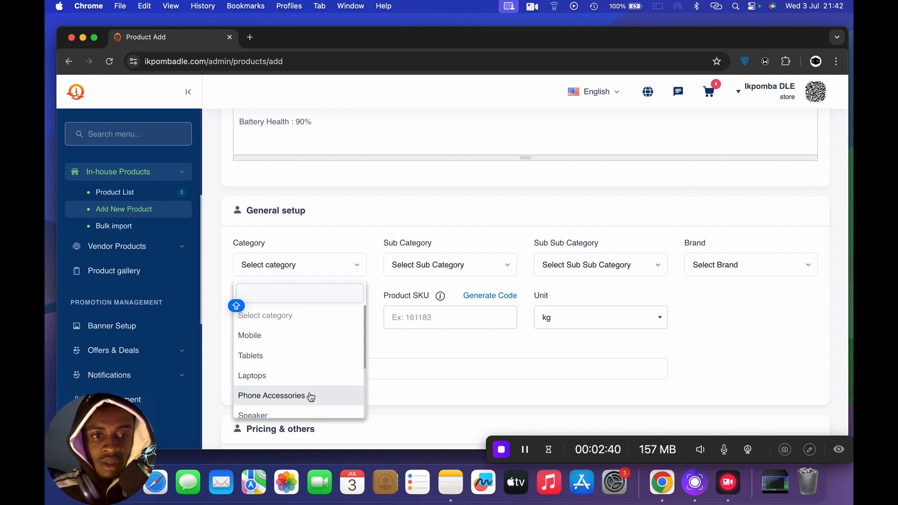
scroll(311, 396, "down", 3)
scroll(310, 395, "up", 3)
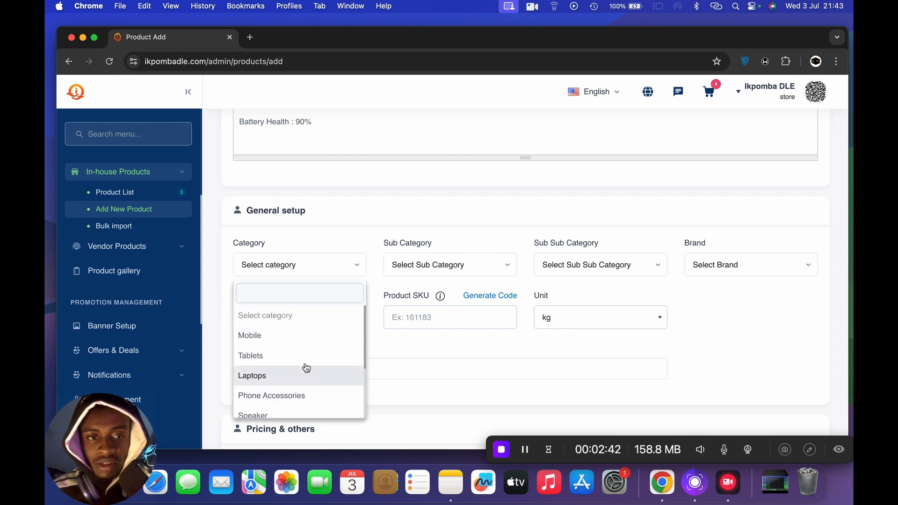
left_click(286, 341)
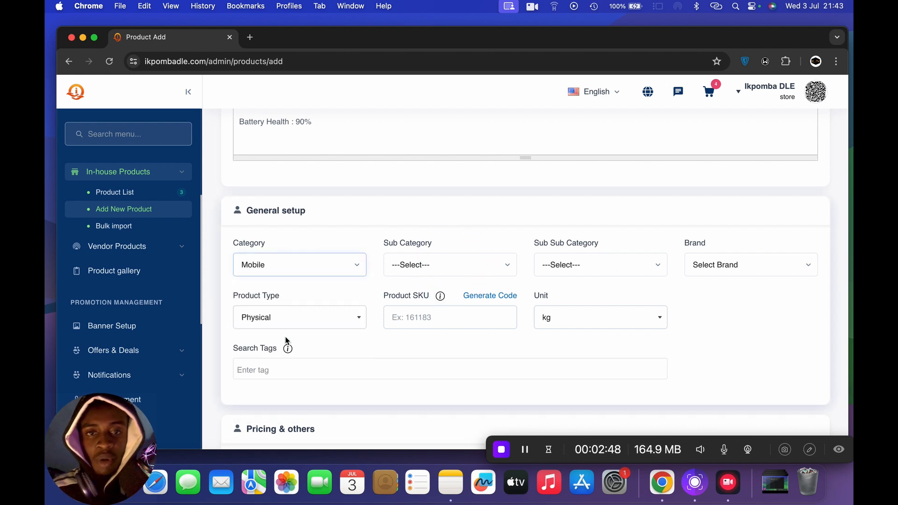
left_click(464, 269)
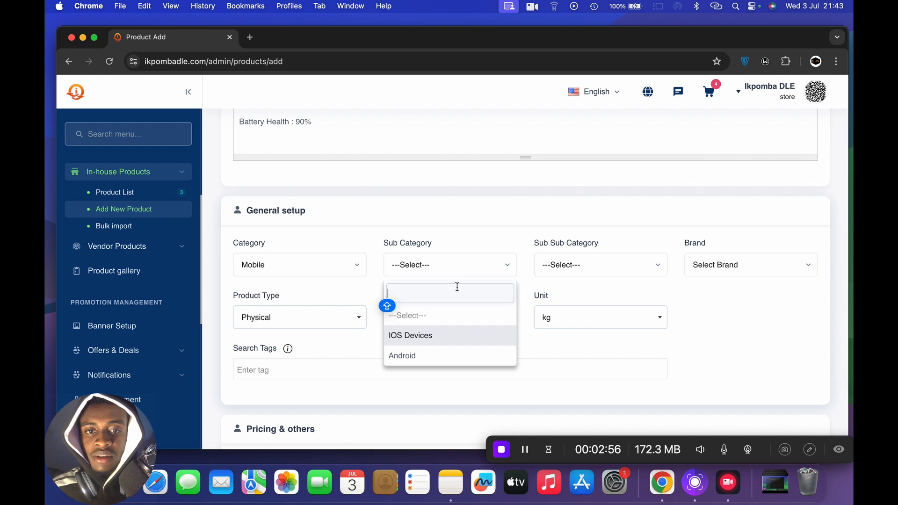
left_click(443, 337)
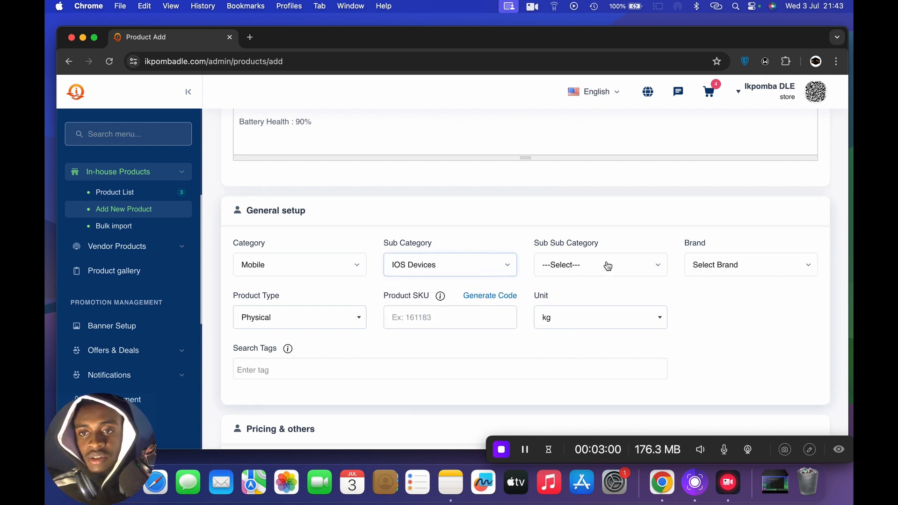
- Set the brand to Apple and choose Physical as the product type
left_click(715, 266)
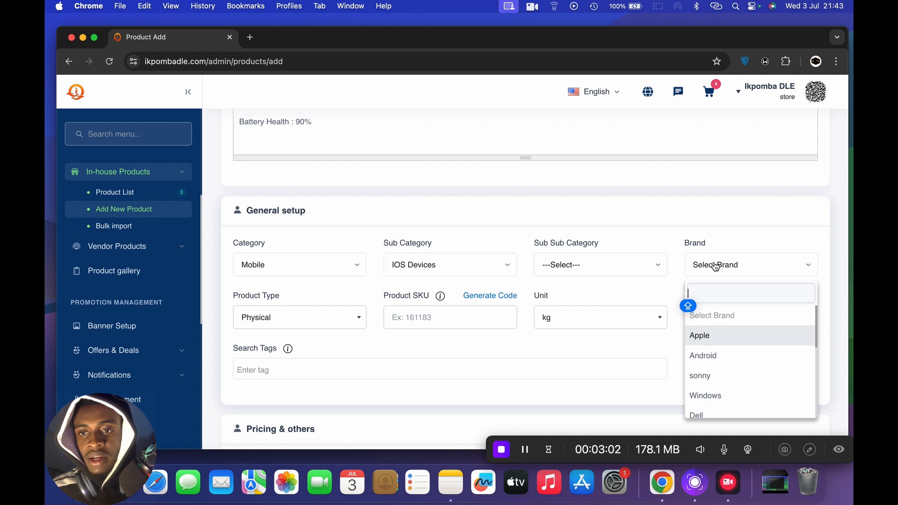
left_click(717, 341)
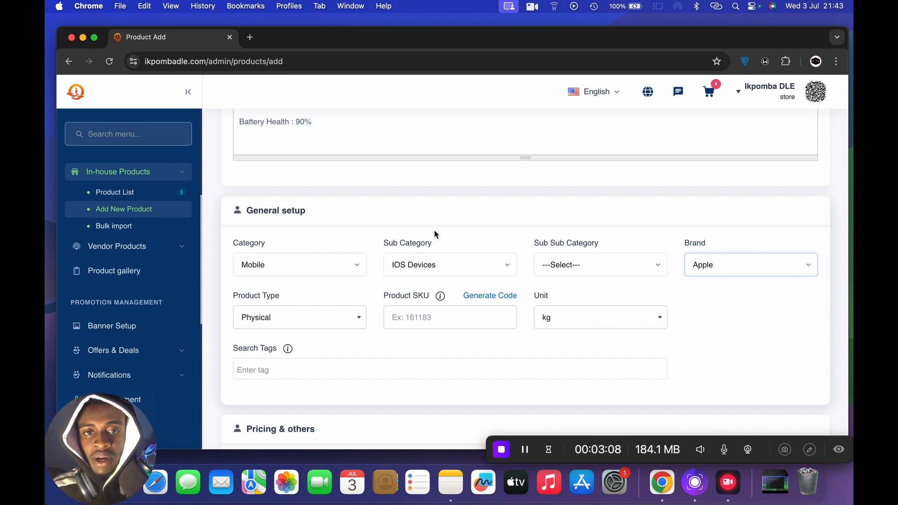
left_click(354, 326)
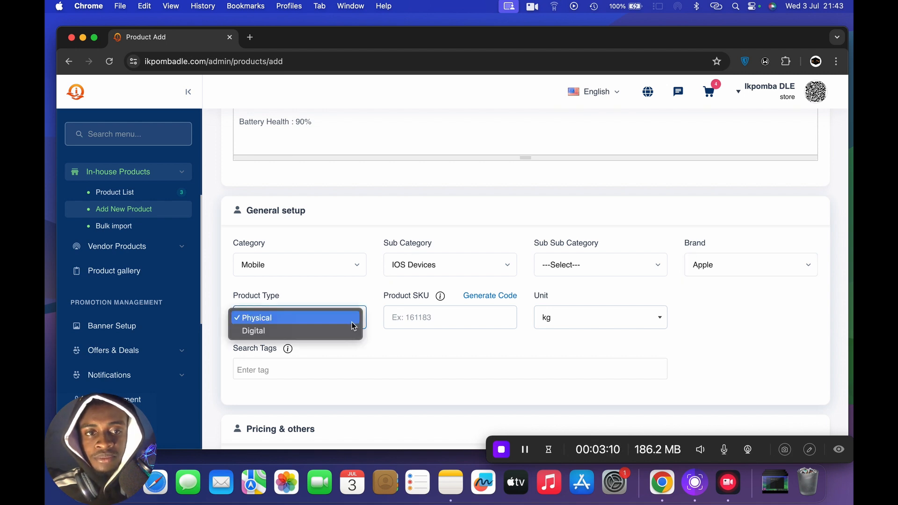
left_click(311, 320)
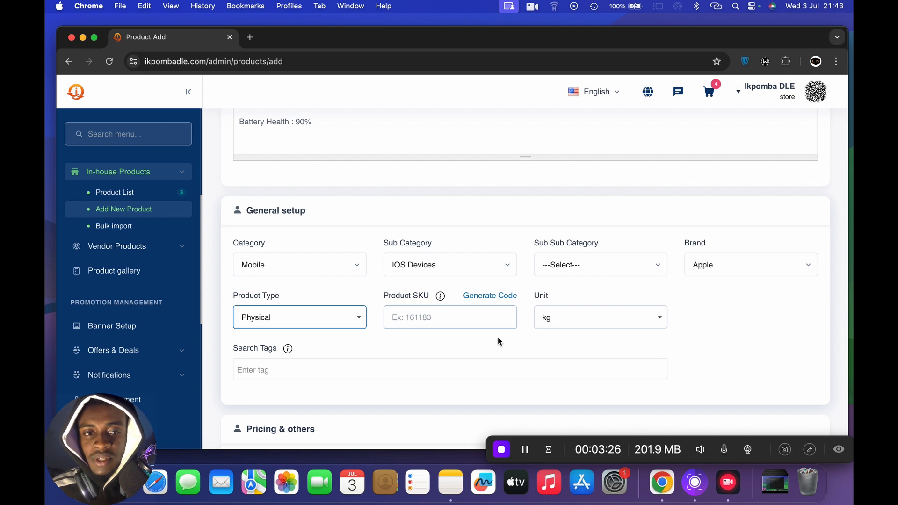
- Add the search tags "IOS" and "IPHONE" to the product
scroll(498, 343, "down", 2)
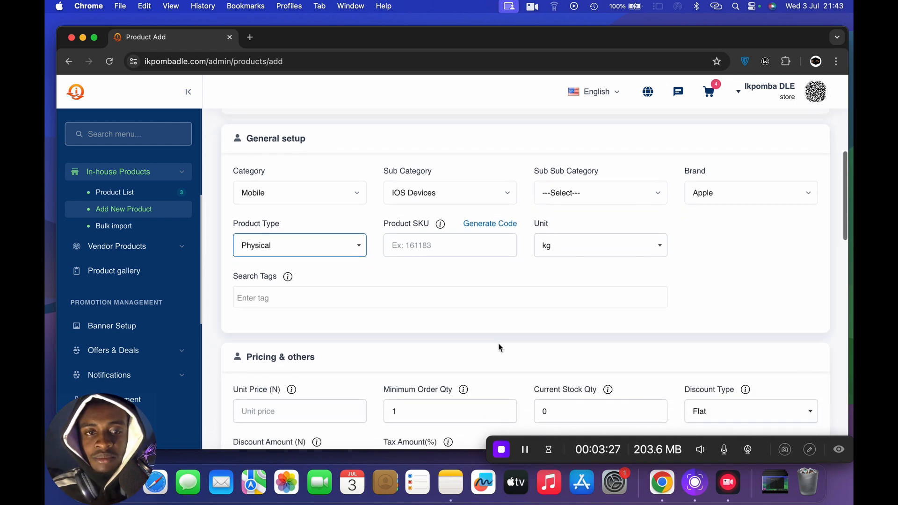
left_click(332, 298)
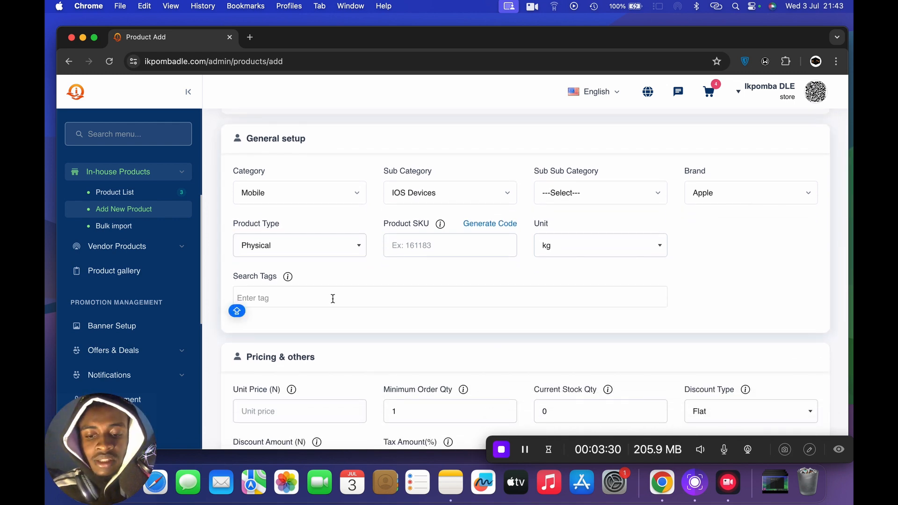
type("IOS")
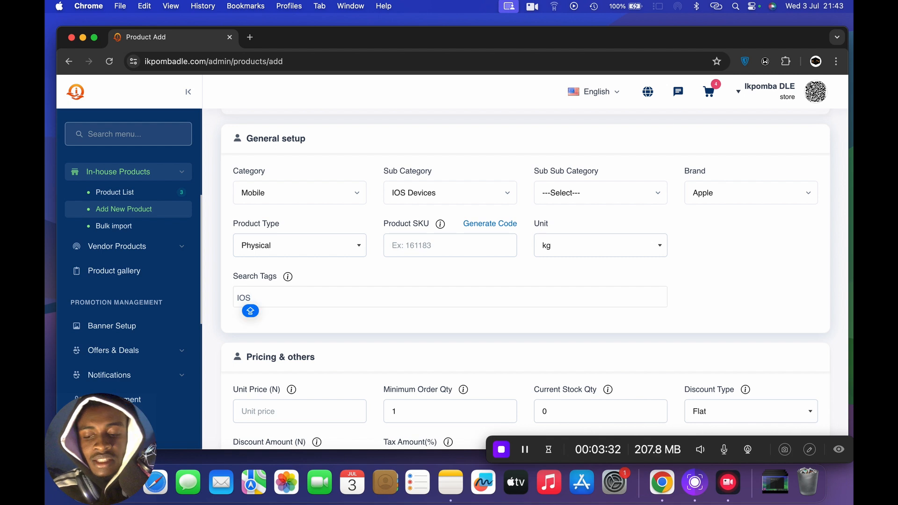
key("Return")
type("I")
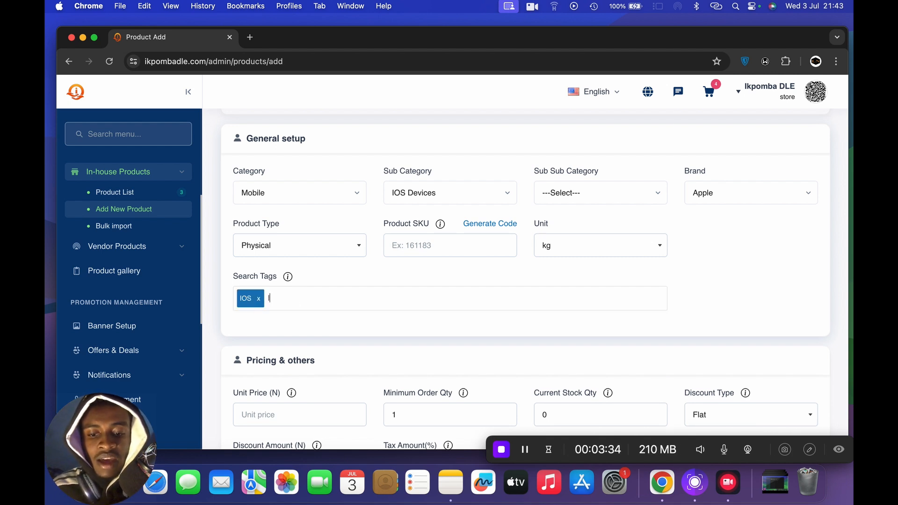
type("PHO")
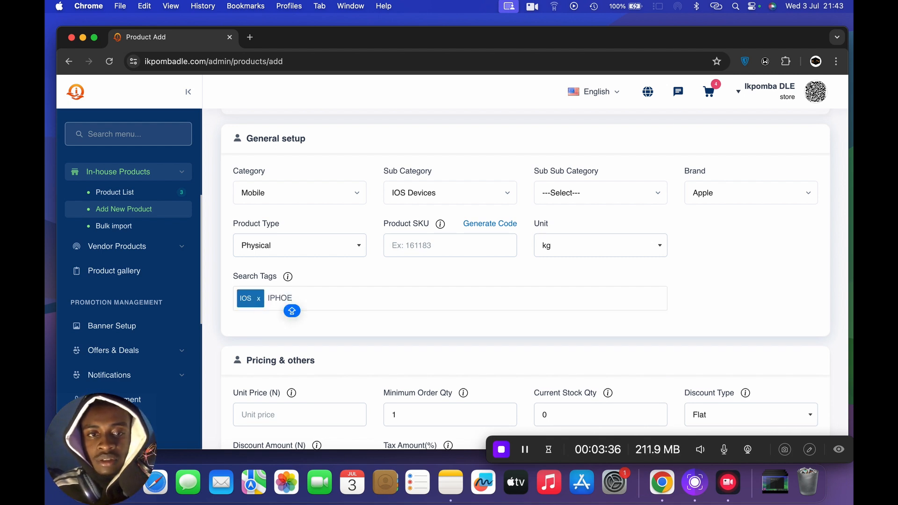
type("NE")
key("Return")
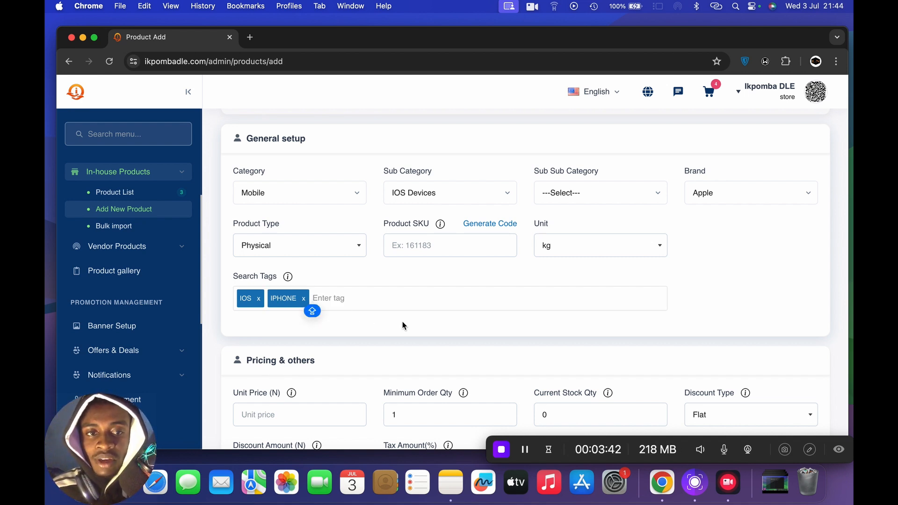
- Set the product's unit price to 500000 in the pricing section
scroll(402, 321, "down", 4)
scroll(403, 321, "up", 4)
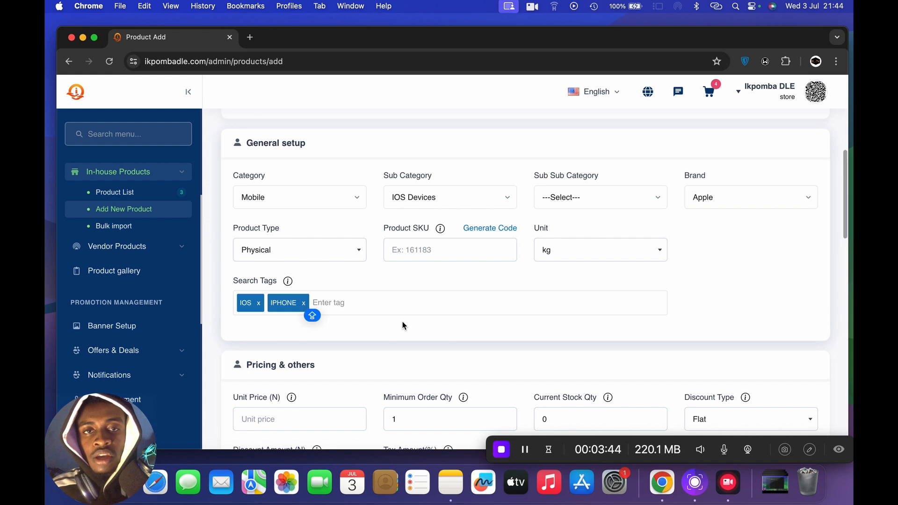
scroll(403, 324, "up", 4)
scroll(403, 325, "down", 3)
scroll(403, 323, "down", 5)
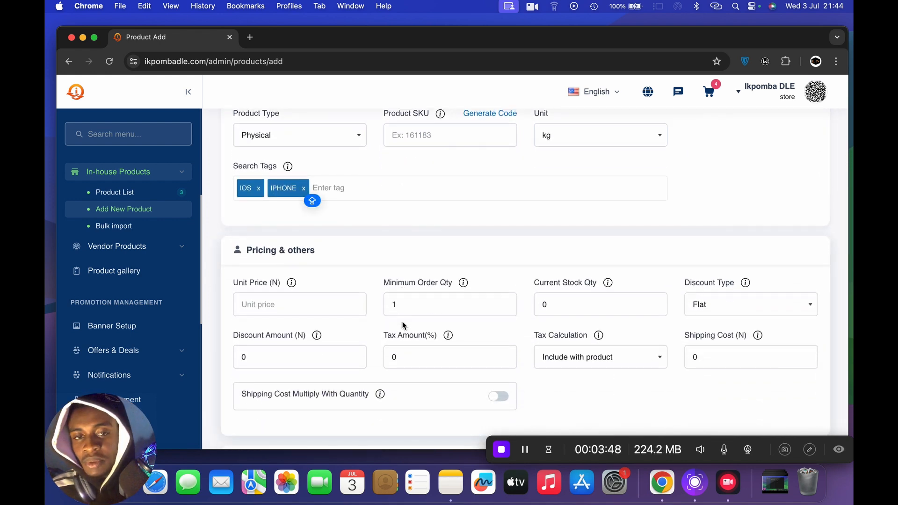
scroll(402, 322, "down", 2)
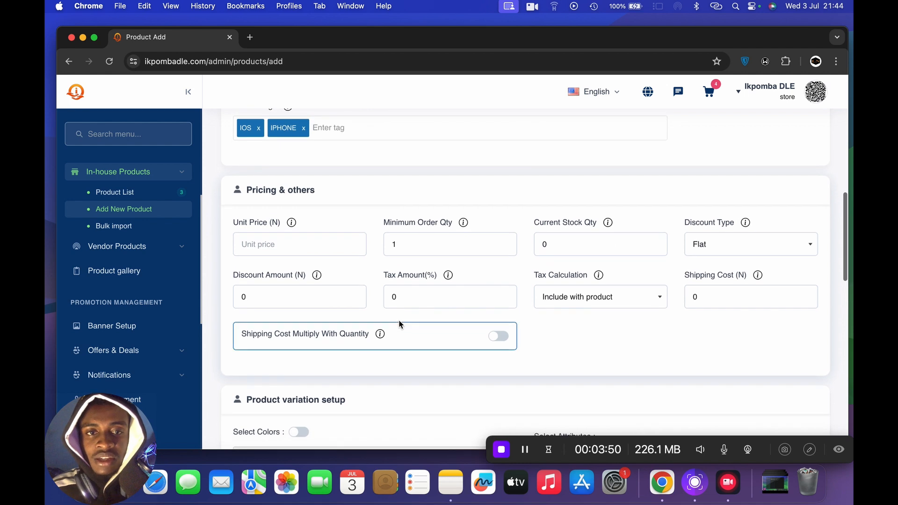
left_click(289, 251)
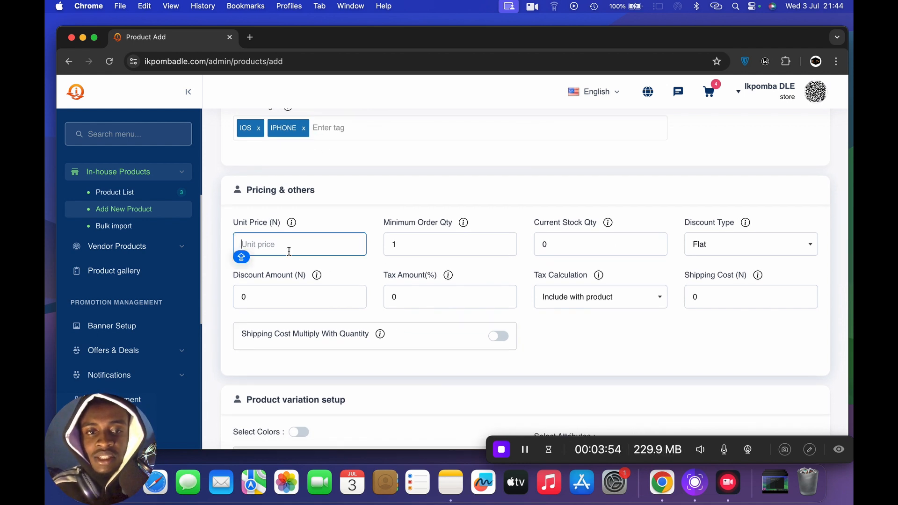
type("9000")
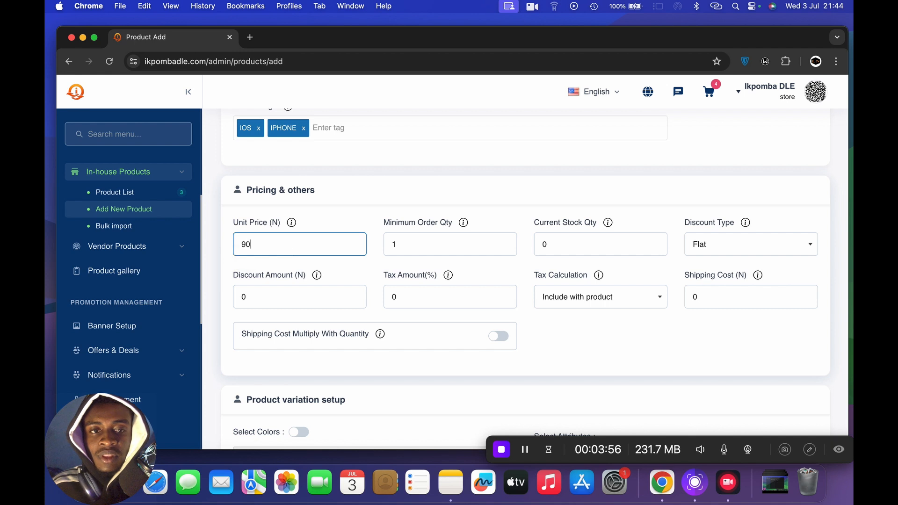
key("BackSpace")
key("BackSpace")
key("BackSpace")
key("BackSpace")
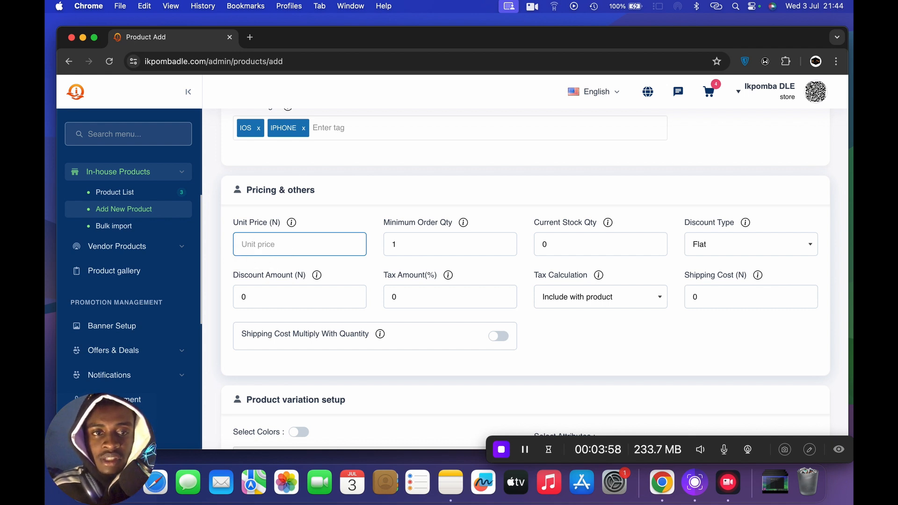
type("500")
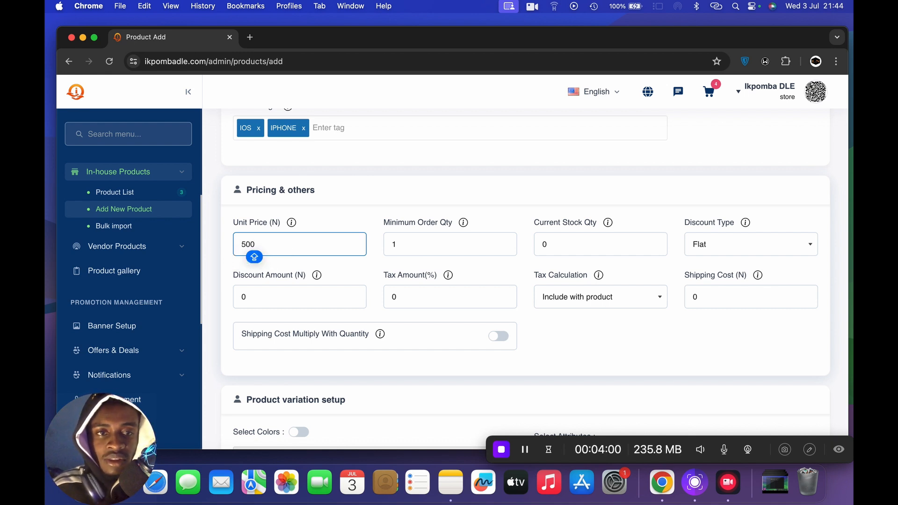
type("000")
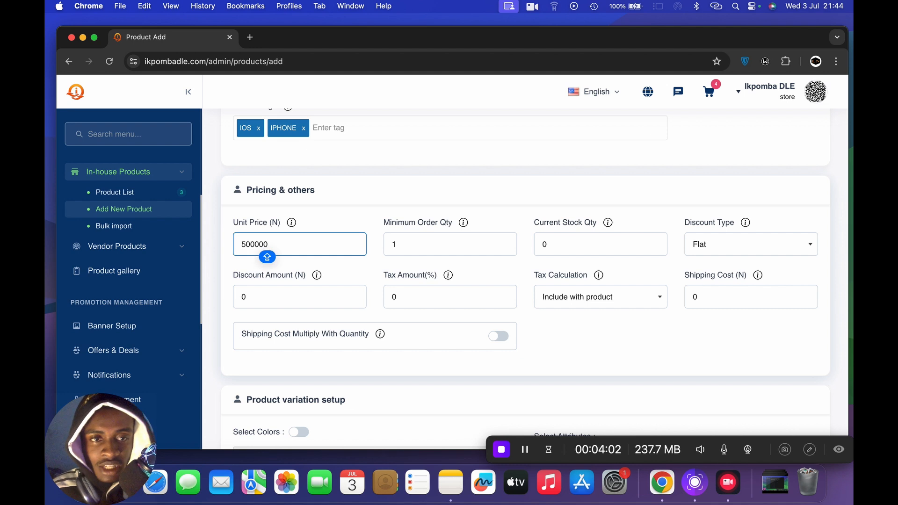
- Leave the minimum order quantity at 1 and set the current stock quantity to 20
left_click(423, 240)
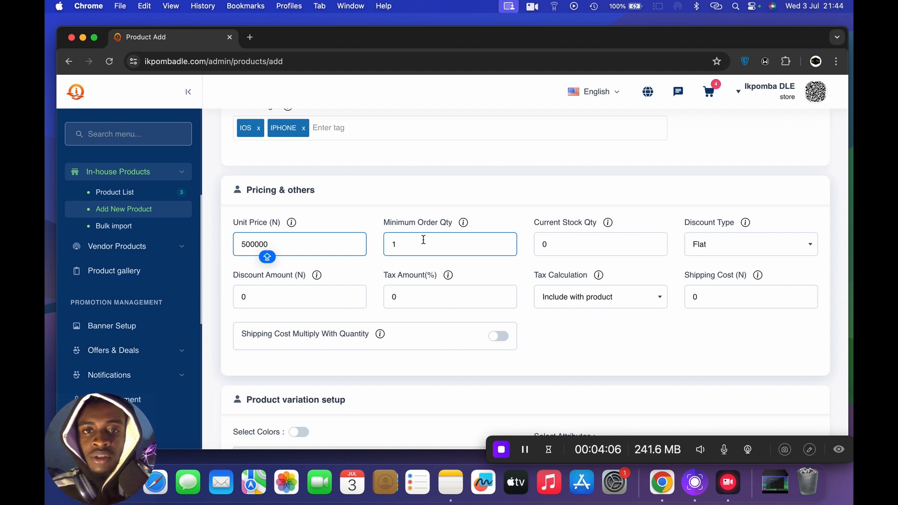
left_click(424, 240)
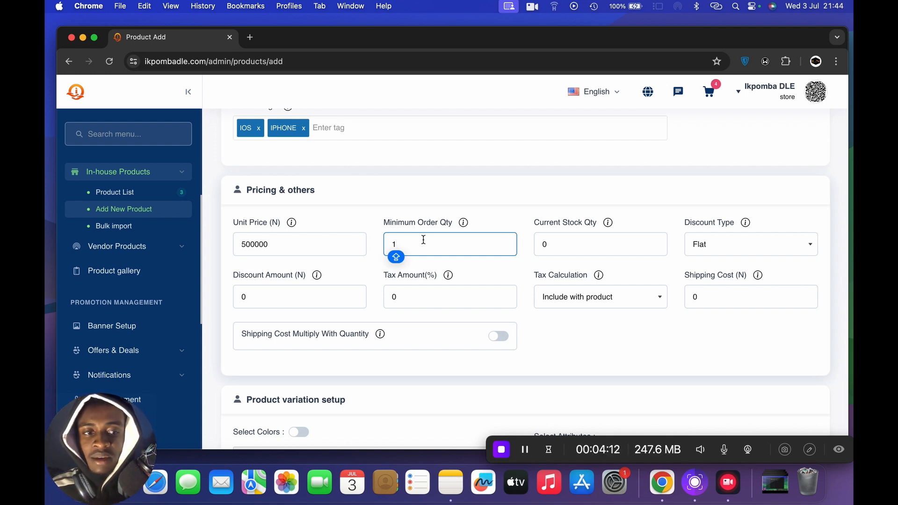
left_click(556, 249)
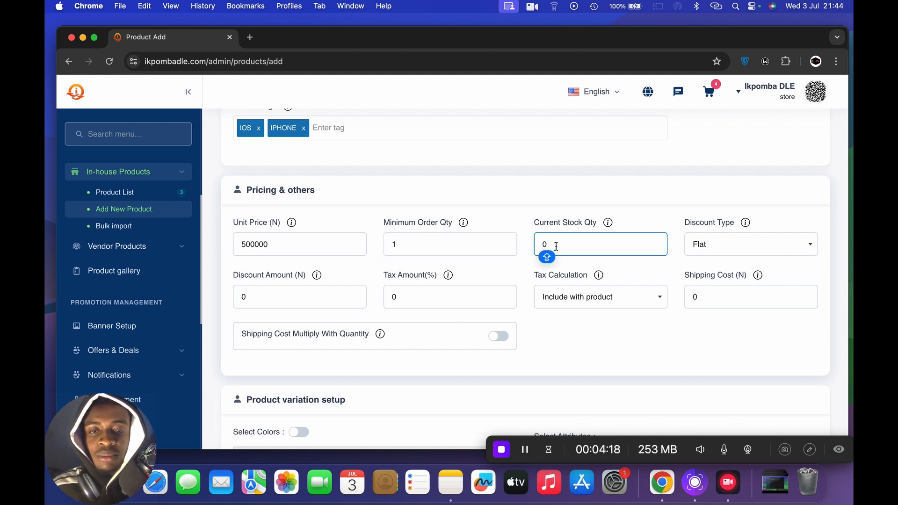
key("BackSpace")
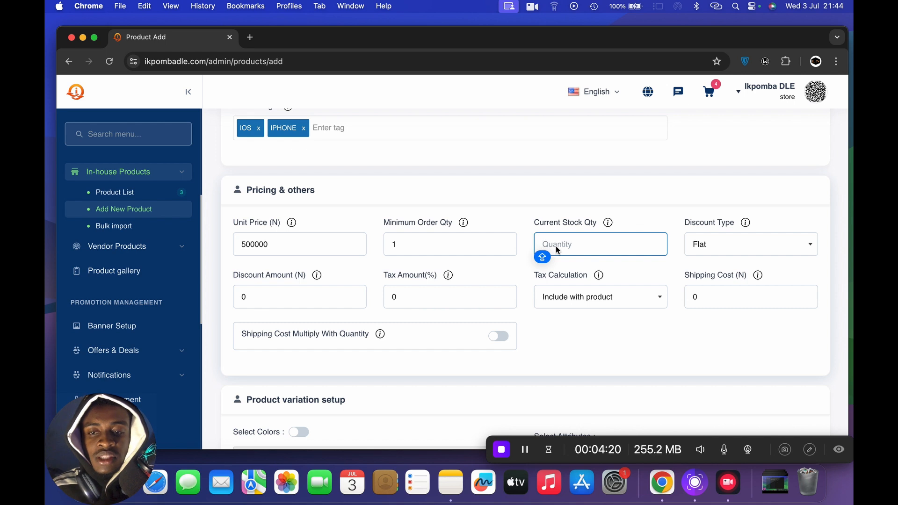
type("20")
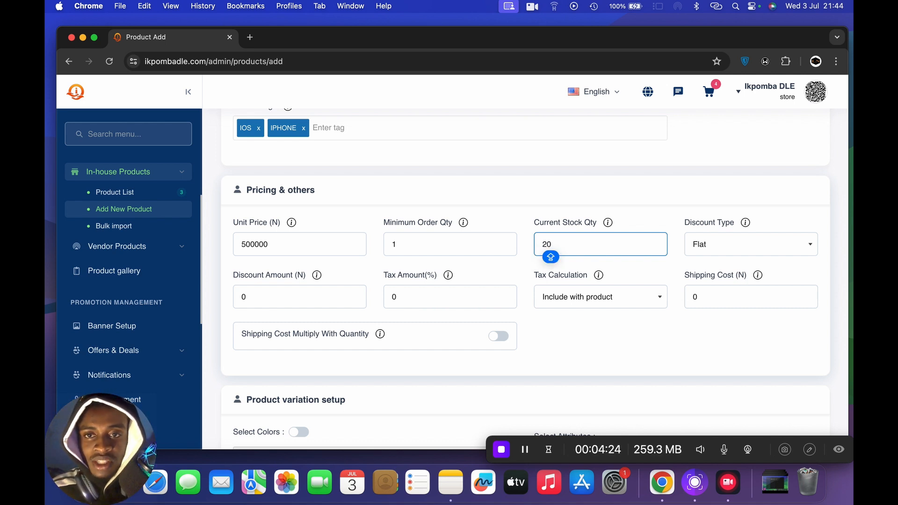
- Try the Percent discount type and switch the product's discount type back to Flat
left_click(718, 246)
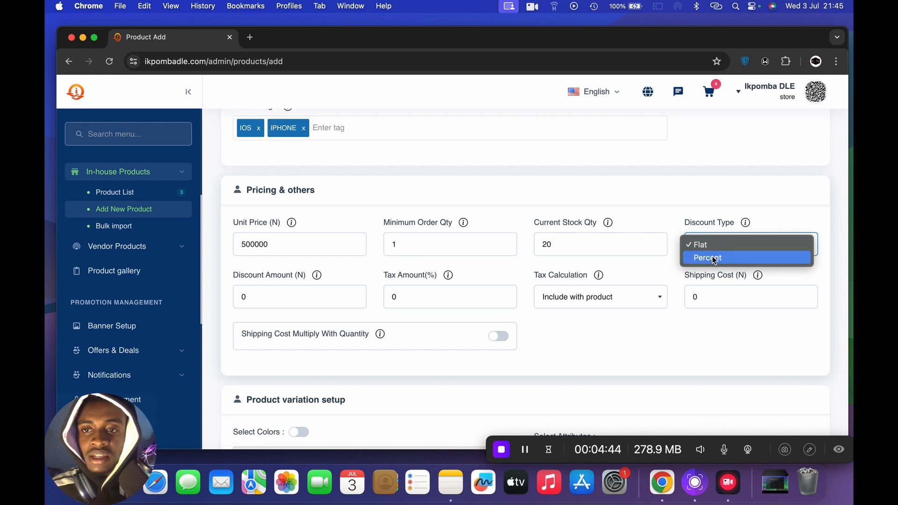
left_click(715, 258)
left_click(425, 305)
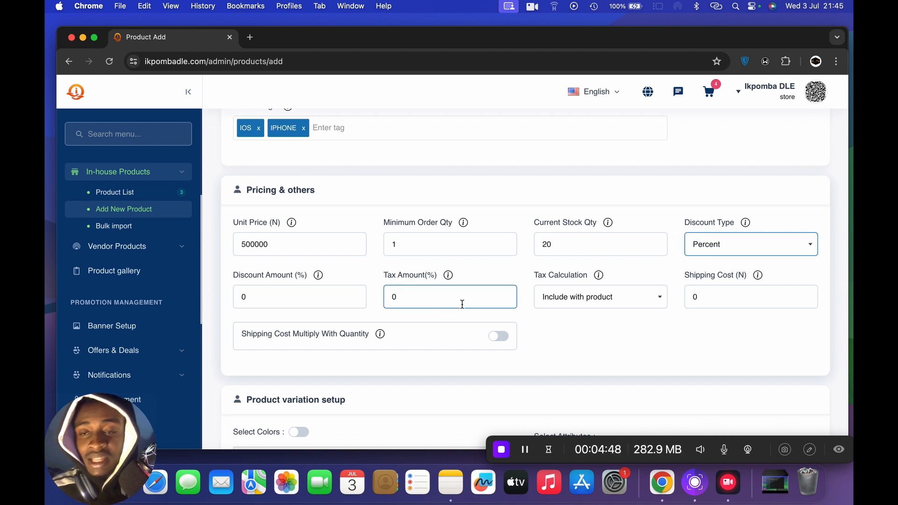
left_click(737, 242)
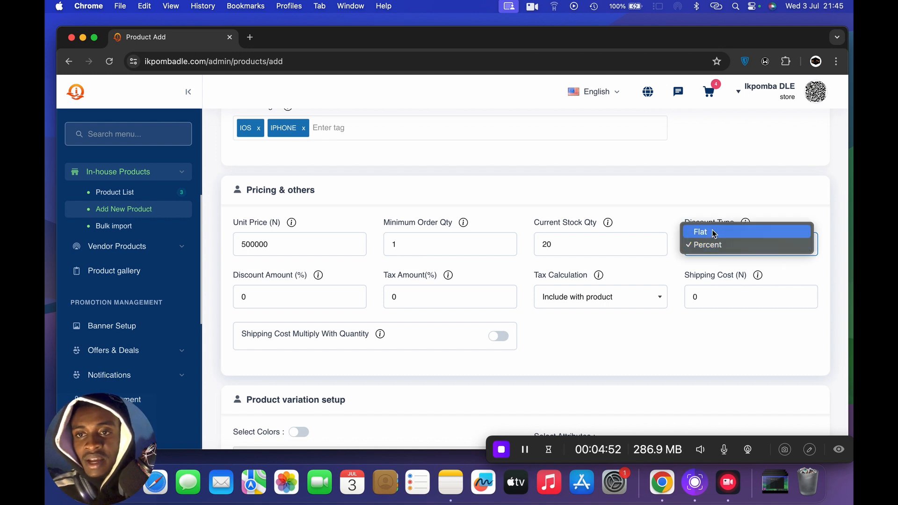
left_click(714, 232)
left_click(256, 296)
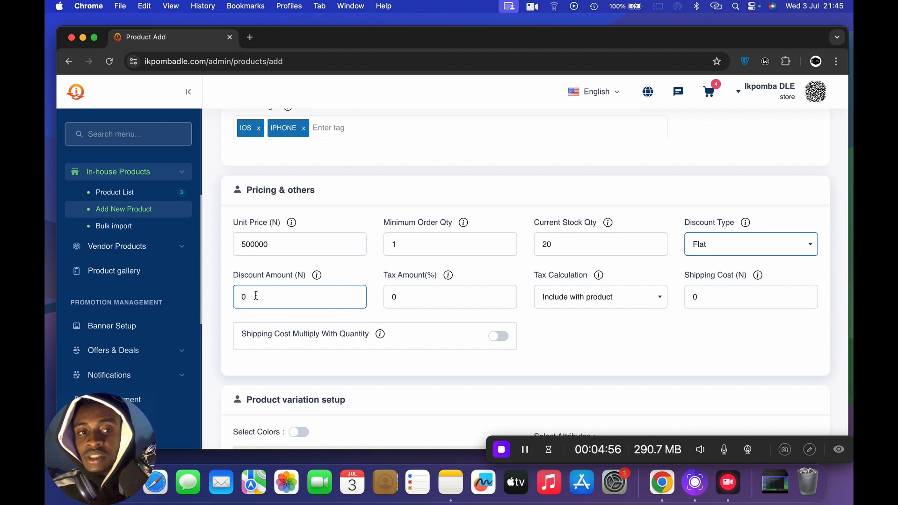
left_click(715, 245)
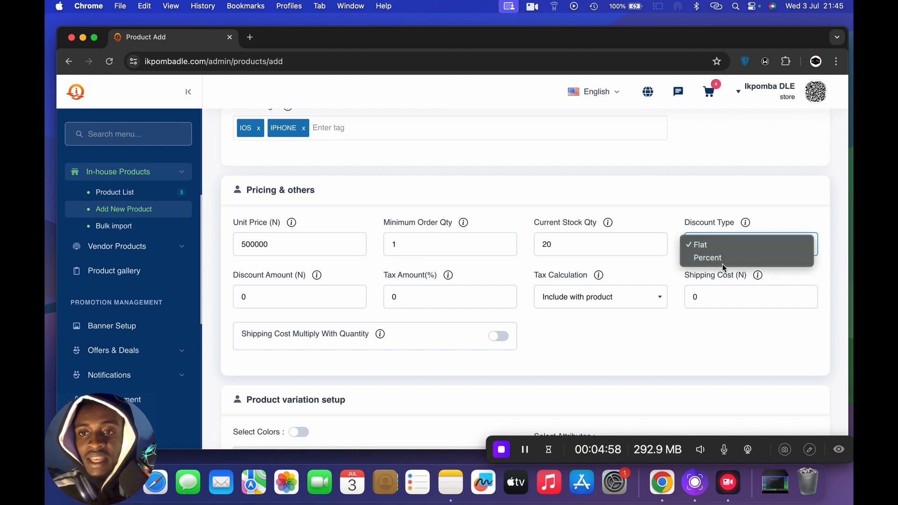
left_click(722, 261)
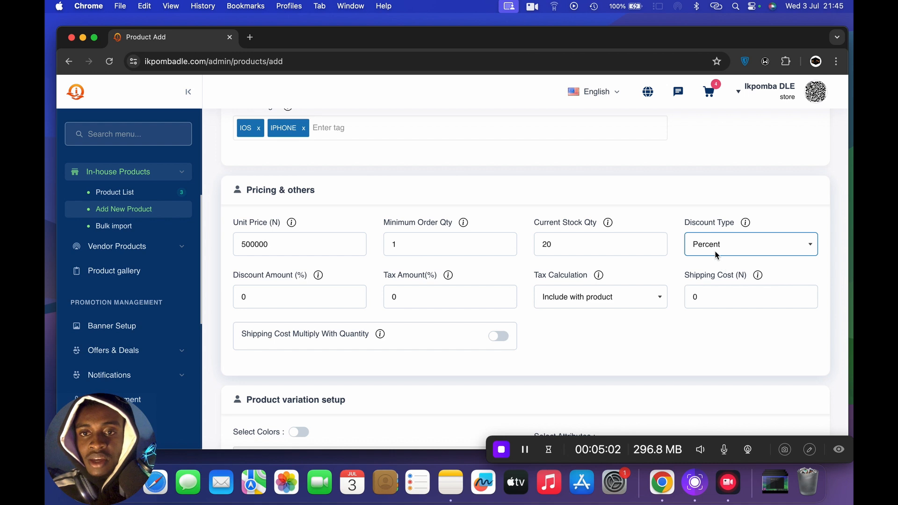
left_click(255, 244)
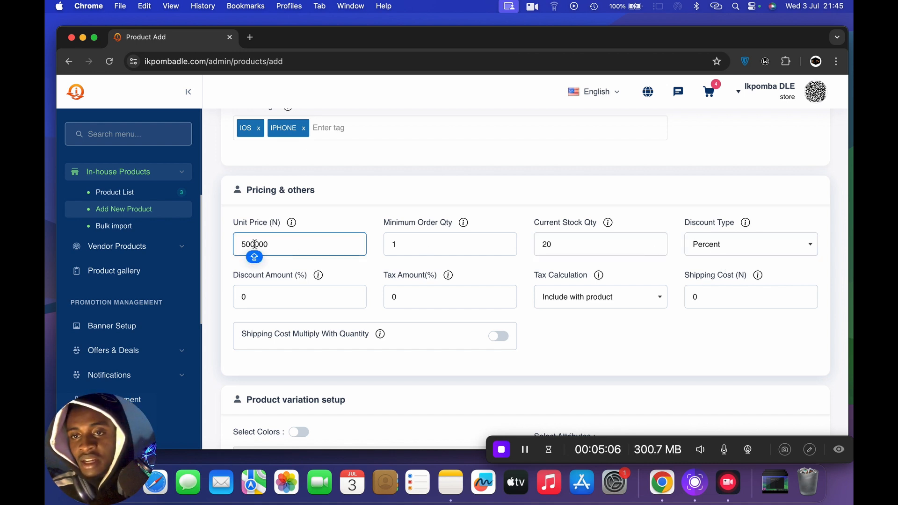
left_click(696, 245)
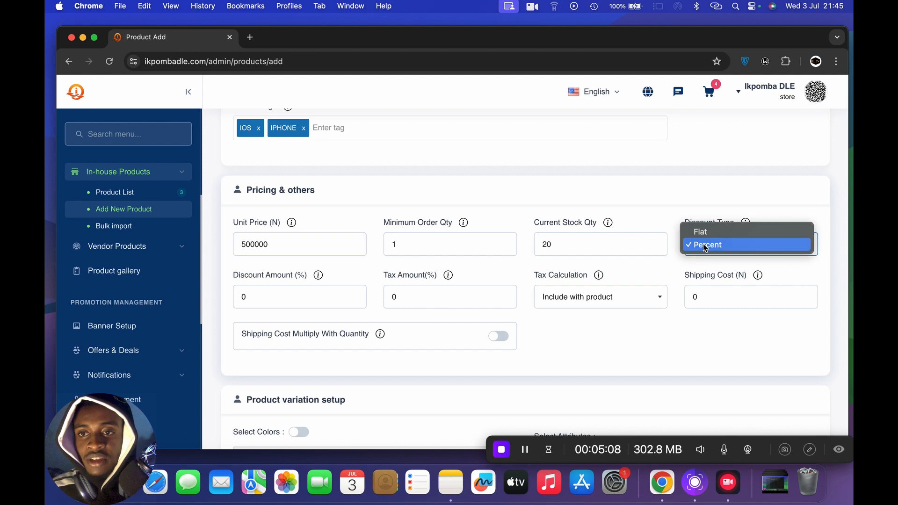
left_click(702, 231)
left_click(257, 297)
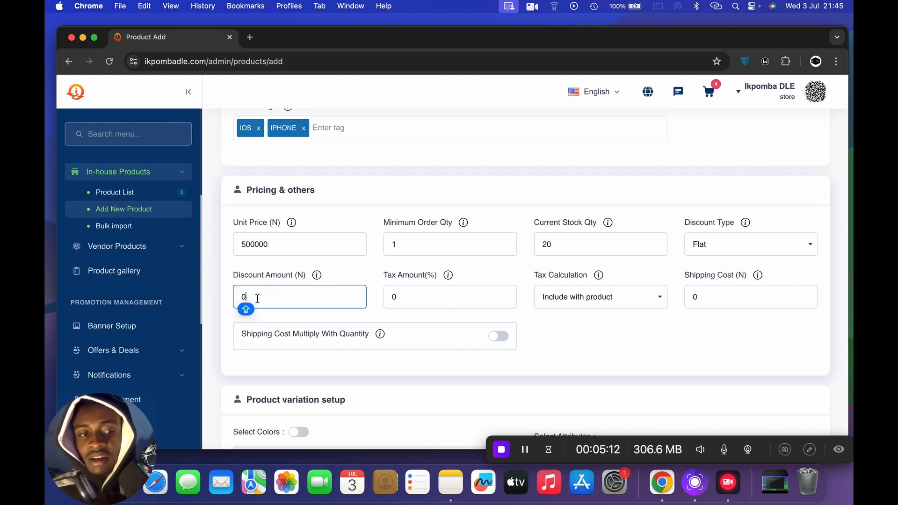
- Set the product's discount type to Percent and its discount amount to 20
left_click(740, 241)
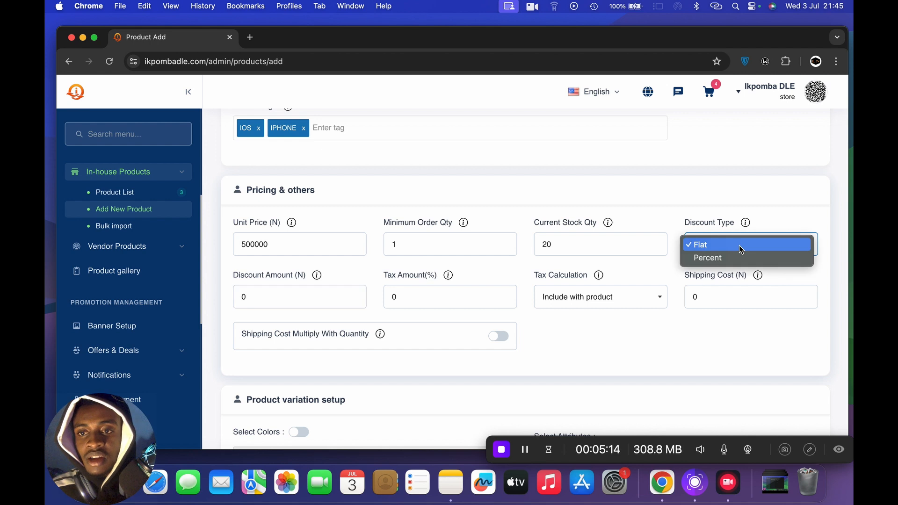
left_click(743, 260)
left_click(267, 300)
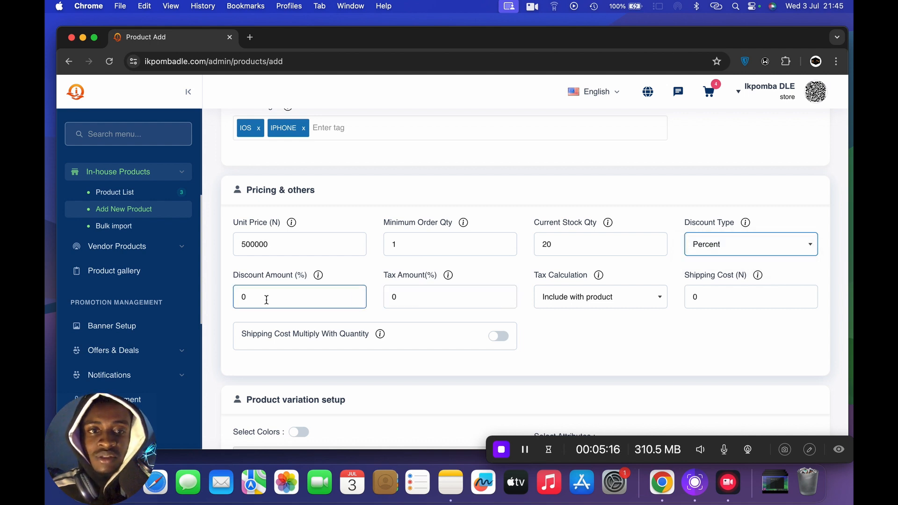
left_click(242, 297)
type("2")
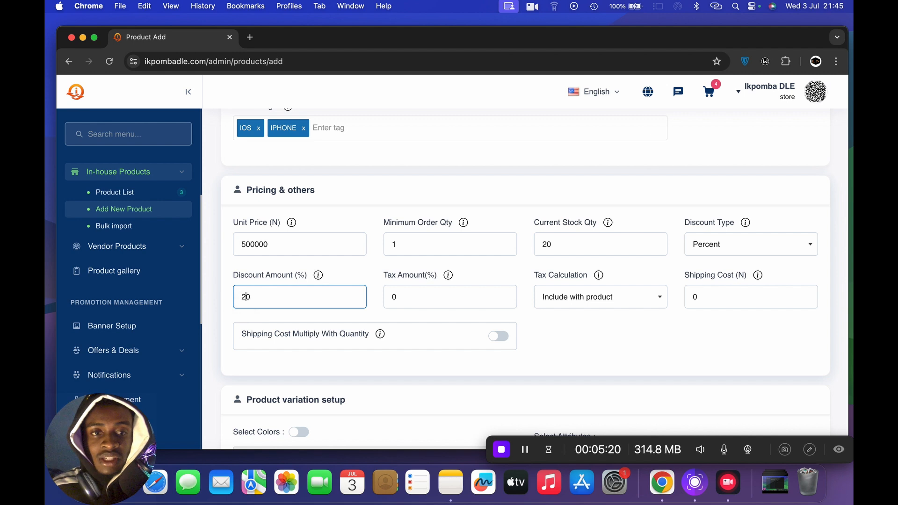
- Leave the tax amount at 0 and set the product's shipping cost to 2000
left_click(386, 296)
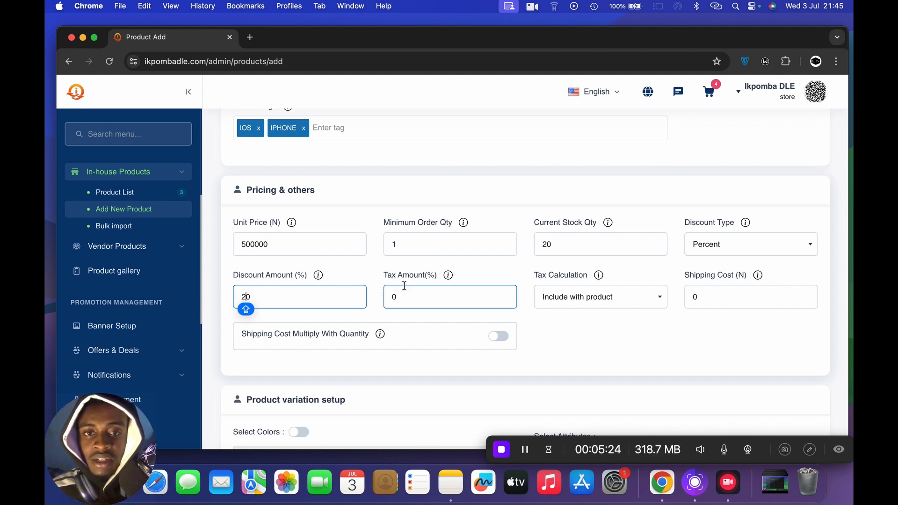
left_click(422, 294)
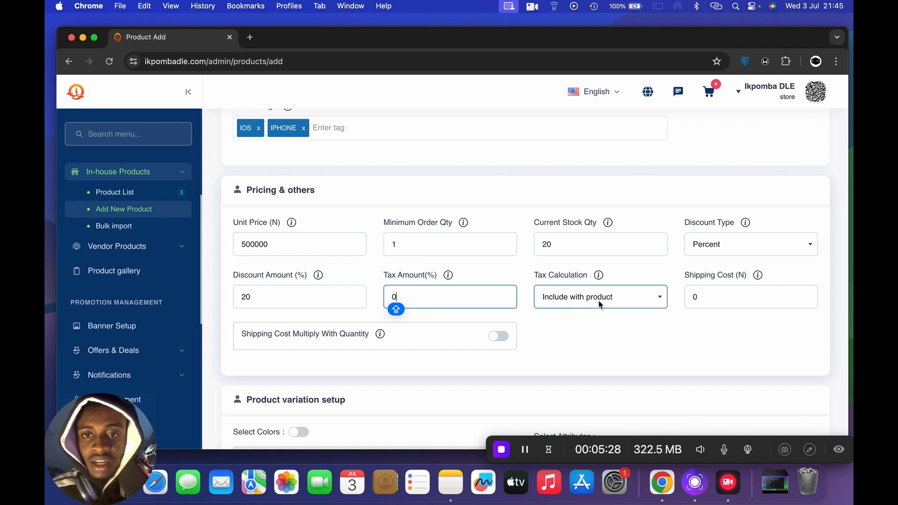
left_click(709, 296)
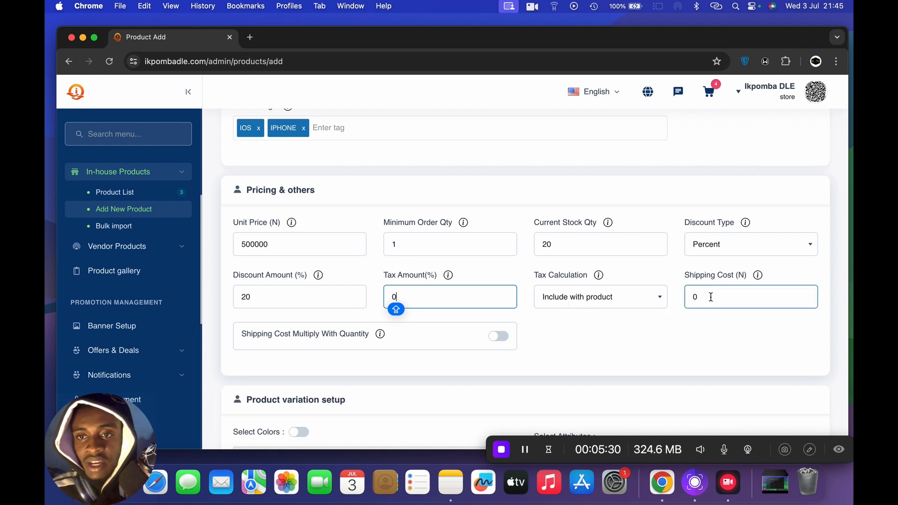
key("BackSpace")
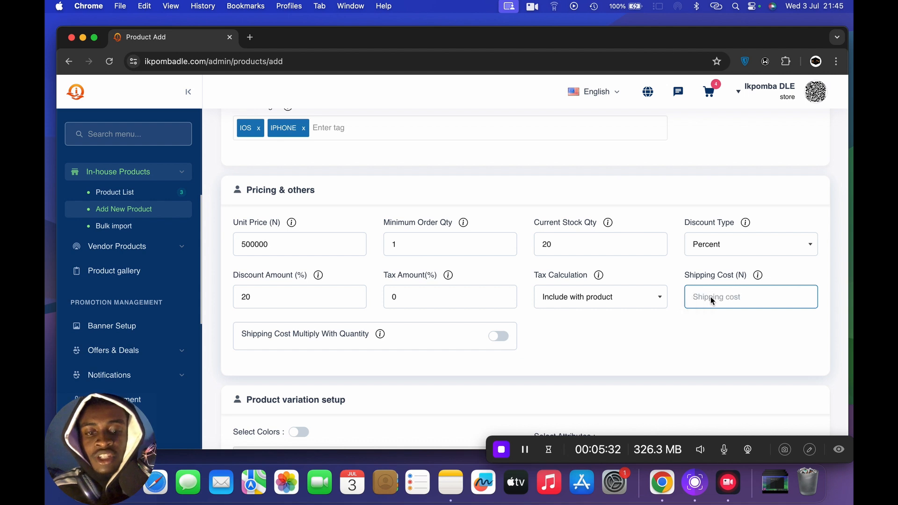
type("2000")
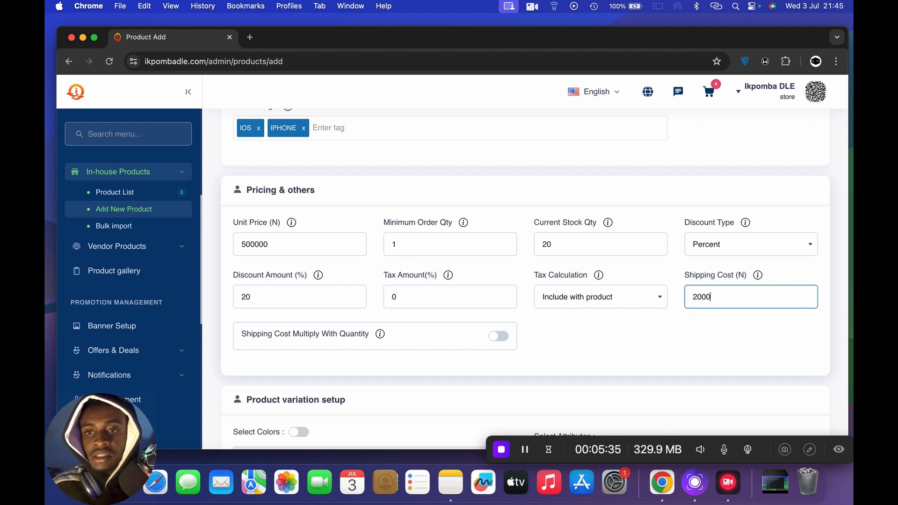
key("Caps_Lock")
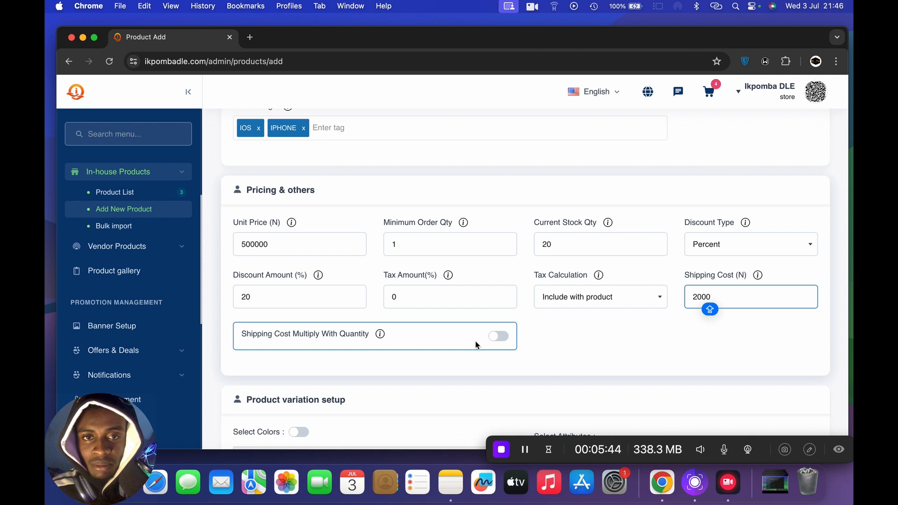
- Try enabling shipping cost multiplication with quantity for the product and switch the option back off
left_click(500, 340)
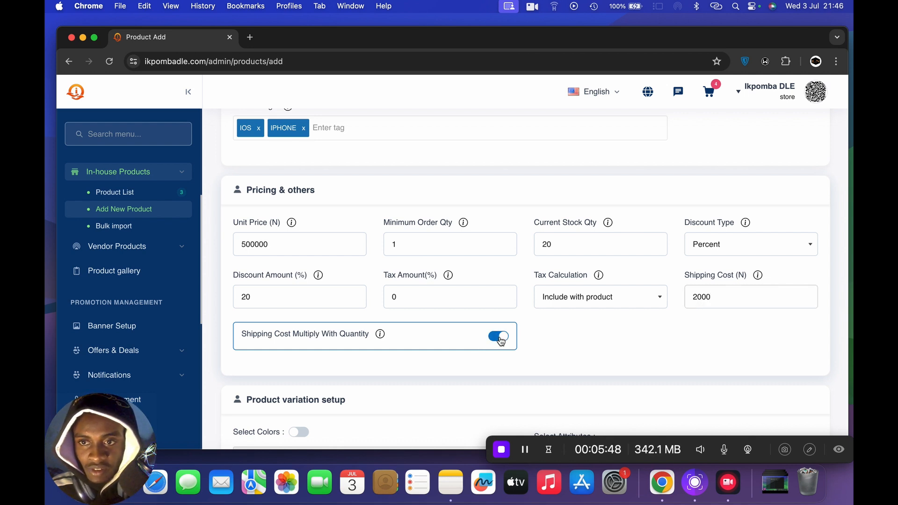
left_click(693, 296)
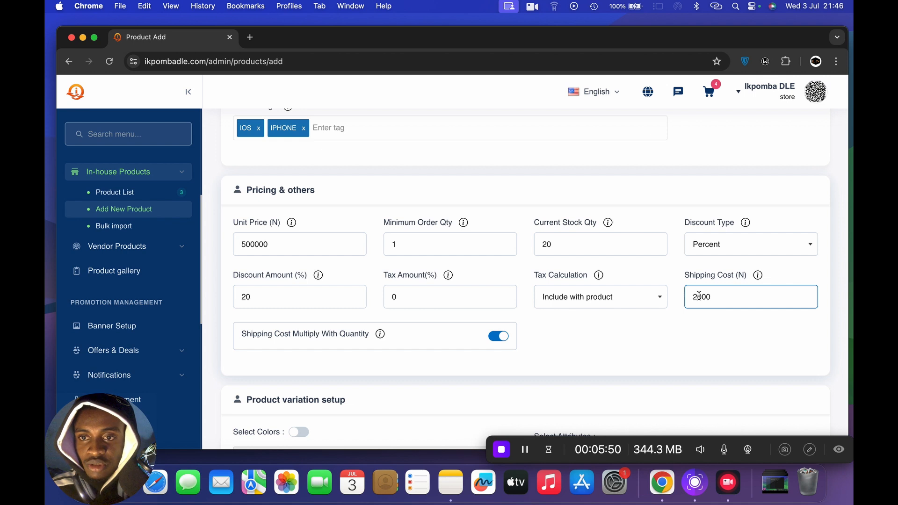
key("Caps_Lock")
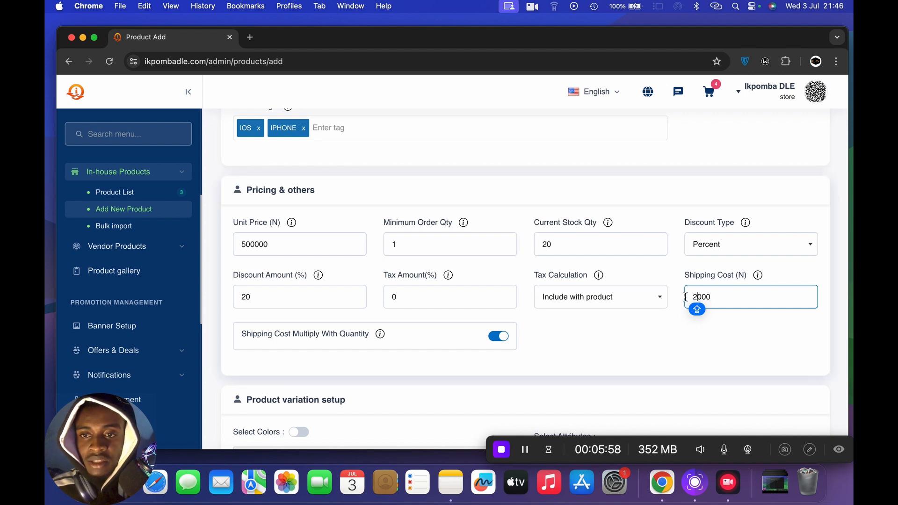
left_click(499, 337)
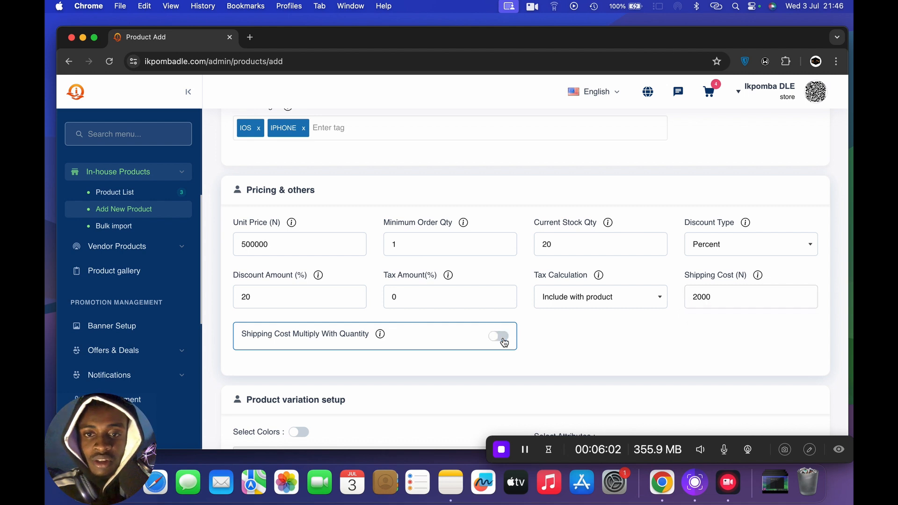
left_click(453, 250)
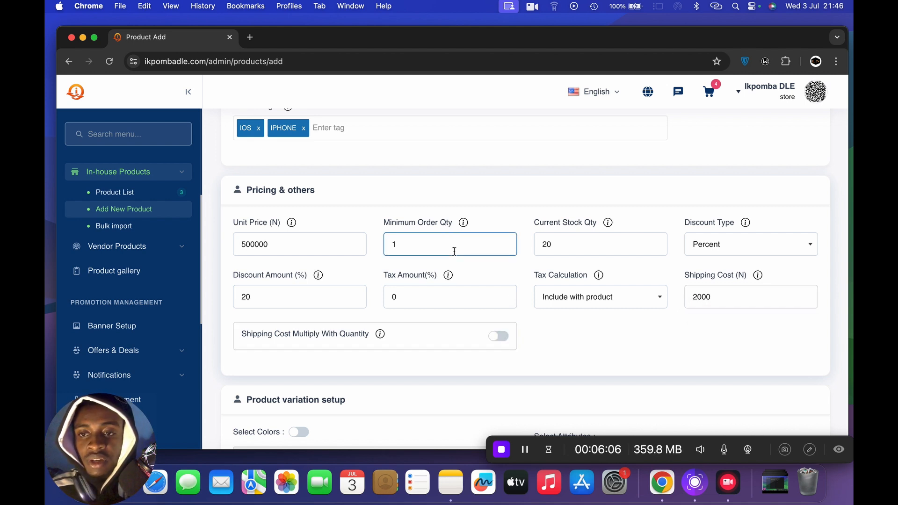
left_click(701, 301)
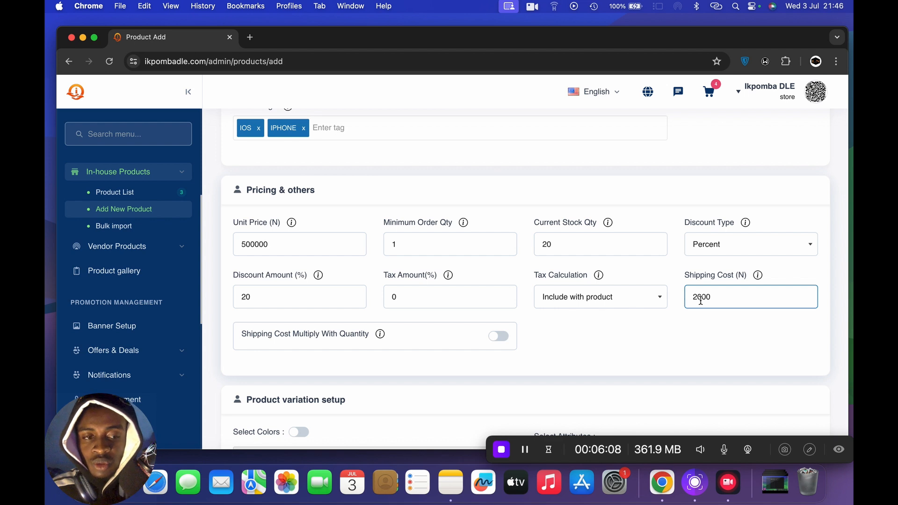
left_click(562, 349)
- Open jumia.com.ng in a new browser tab and search the shop for "XR"
scroll(562, 349, "down", 5)
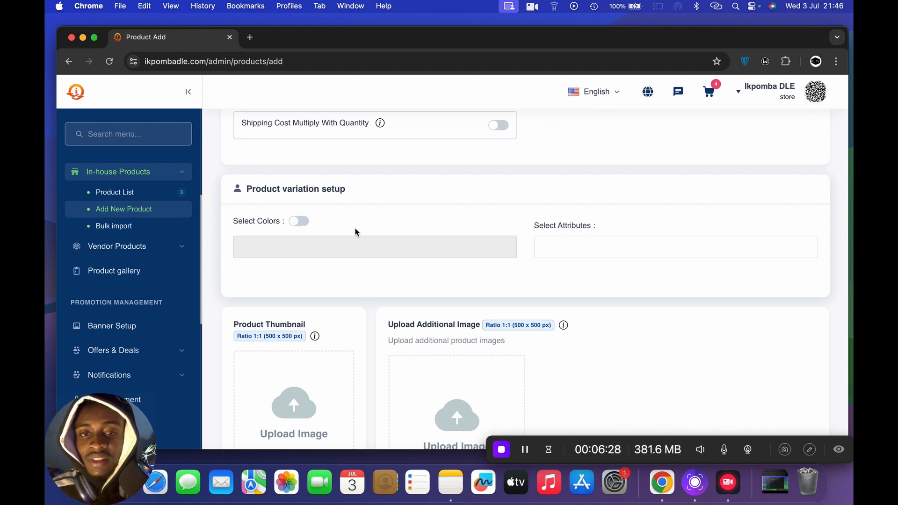
scroll(501, 289, "down", 5)
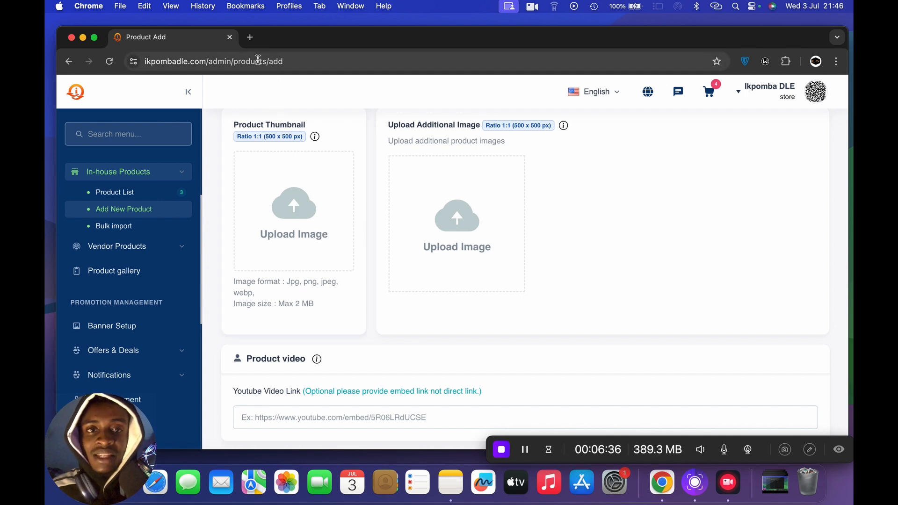
scroll(303, 173, "up", 5)
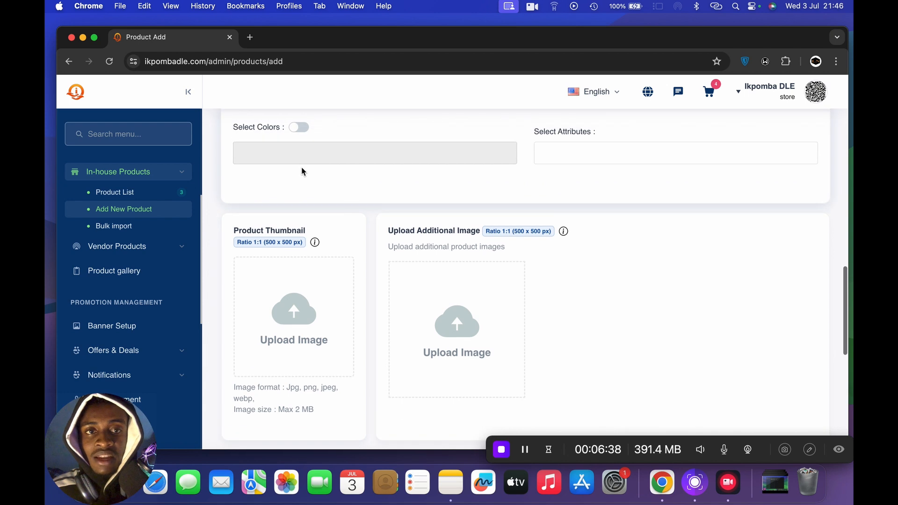
left_click(250, 37)
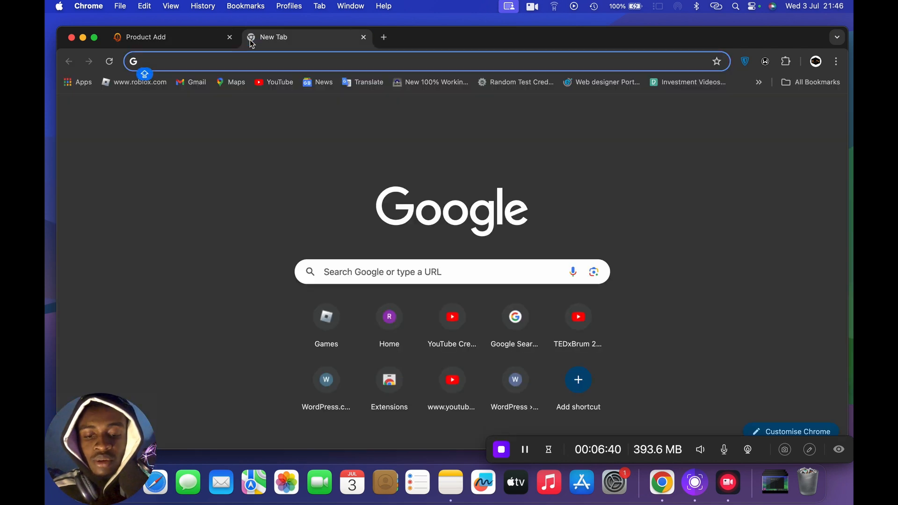
type("ju")
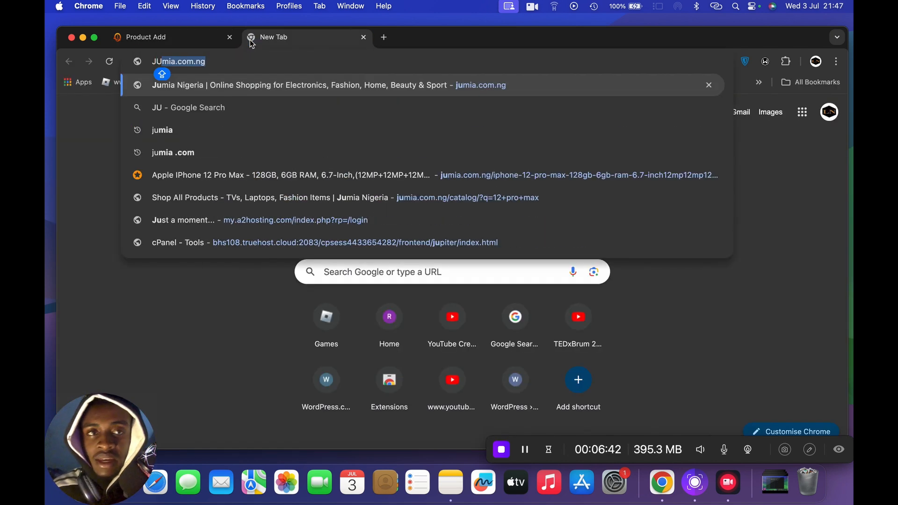
key("Return")
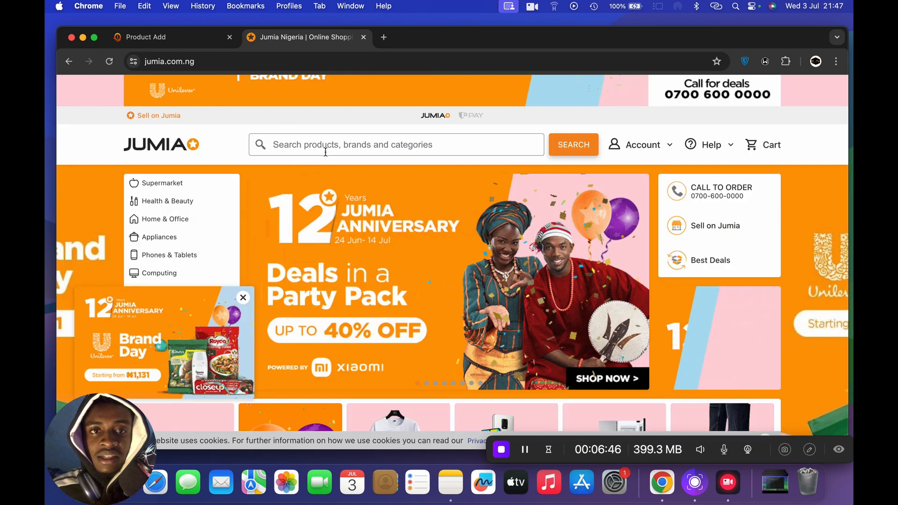
left_click(338, 141)
type("XR")
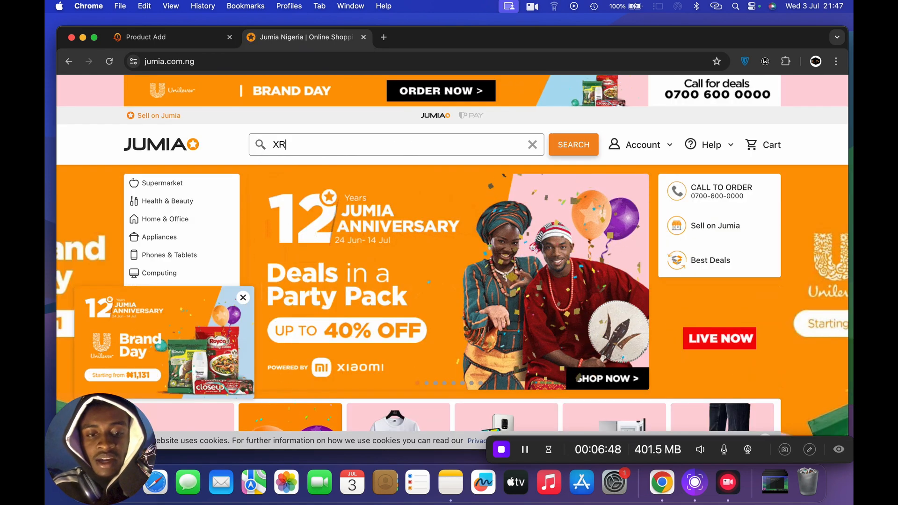
key("Return")
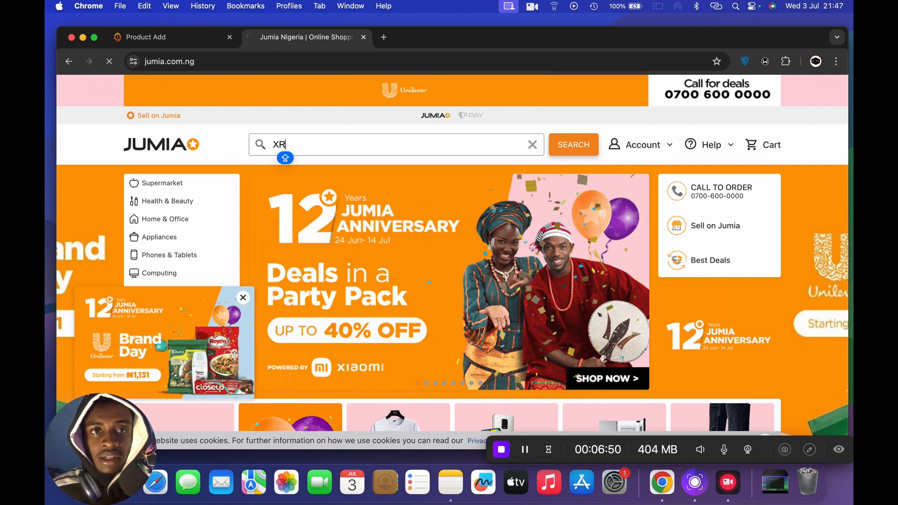
- Browse the XR search results and open the ₦2,000 Transparent Back Clear Case listing for iPhone 15, 14, 13 and 12
scroll(412, 247, "down", 5)
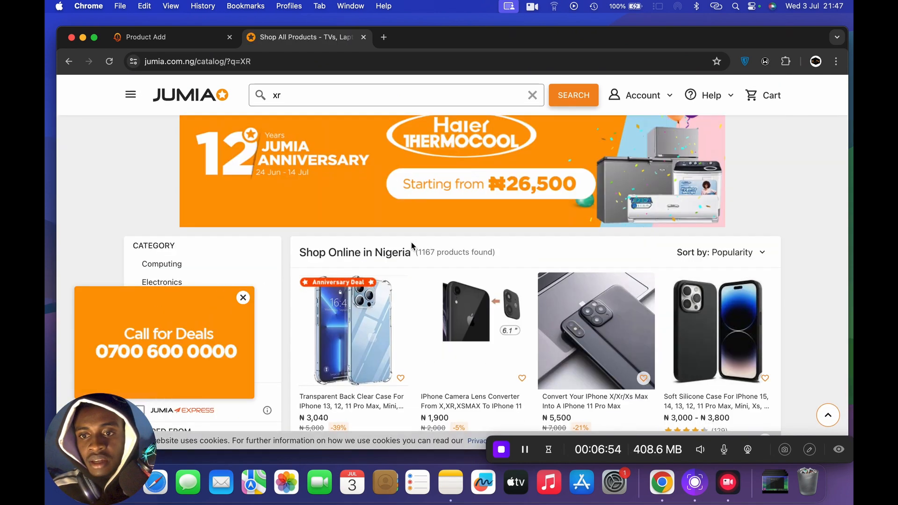
scroll(412, 242, "down", 7)
scroll(412, 246, "down", 4)
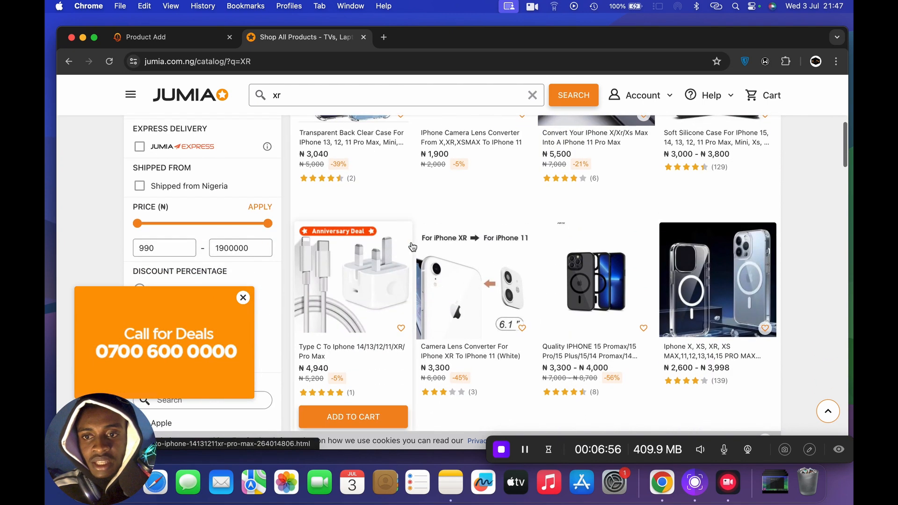
scroll(413, 247, "down", 7)
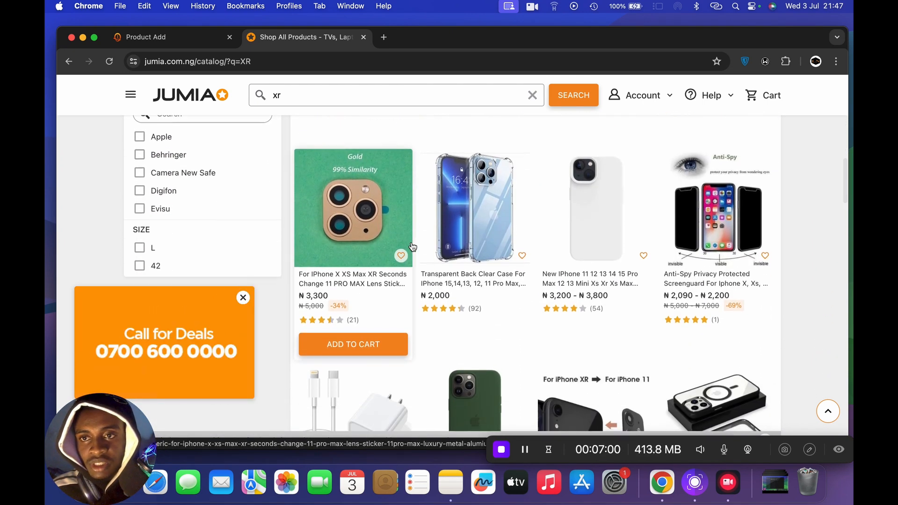
scroll(412, 247, "up", 1)
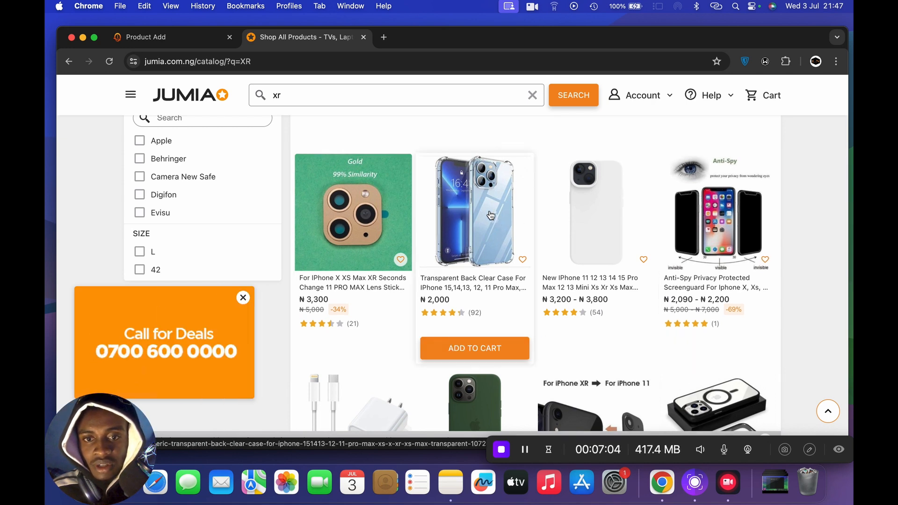
scroll(490, 215, "down", 5)
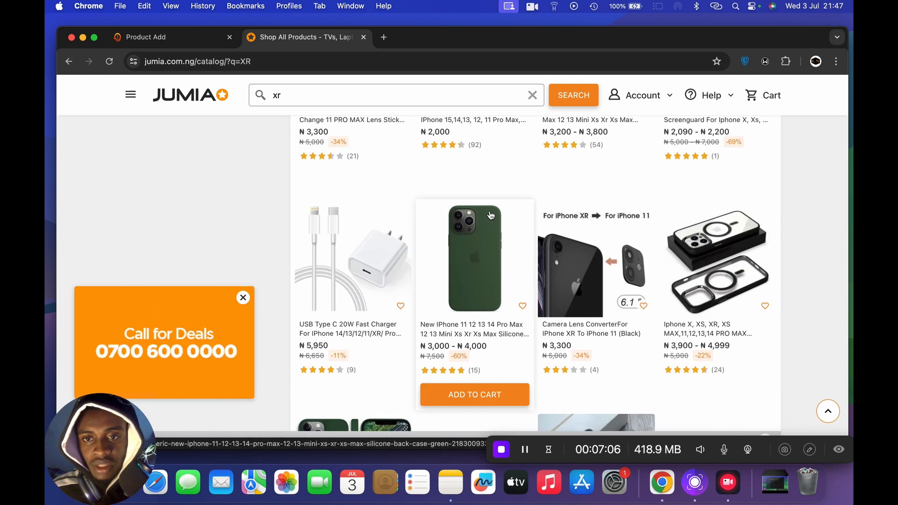
scroll(490, 215, "up", 3)
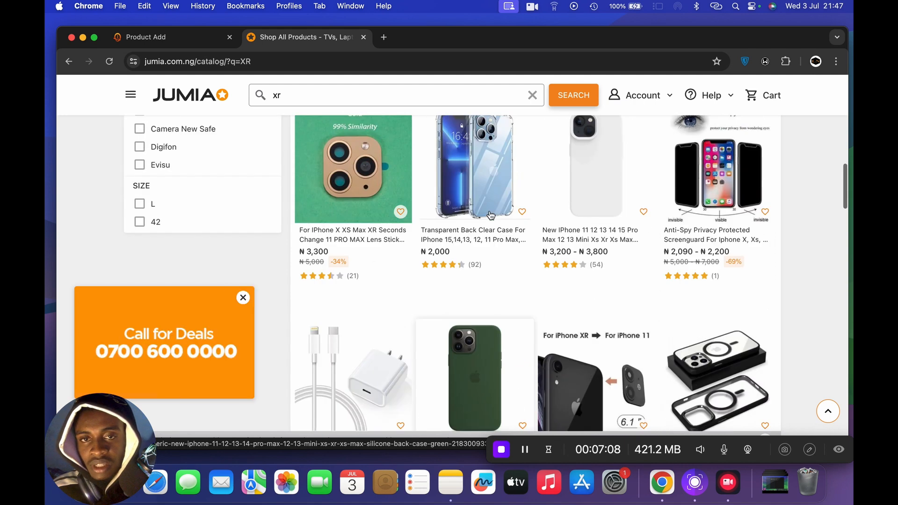
scroll(490, 215, "up", 1)
left_click(490, 216)
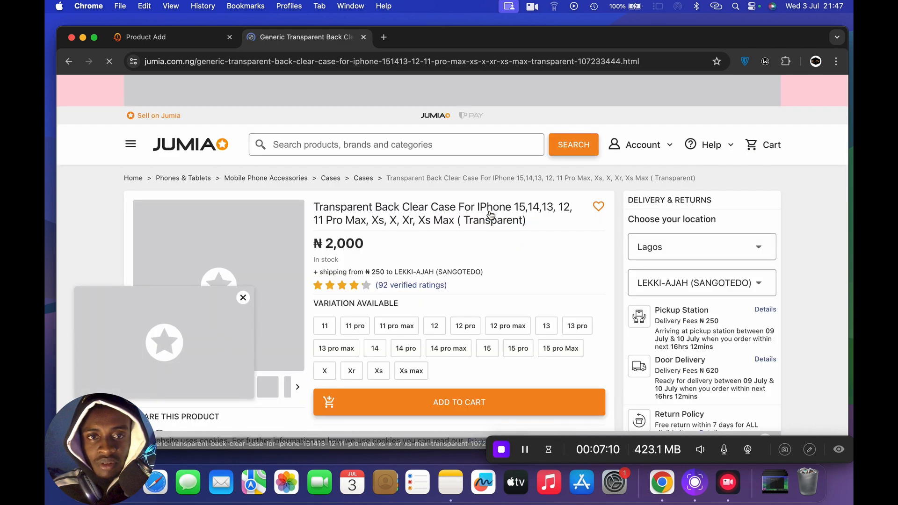
- Dismiss the promotional popup and save the listing's first and second gallery images to Downloads as 1 and 2
scroll(411, 266, "down", 3)
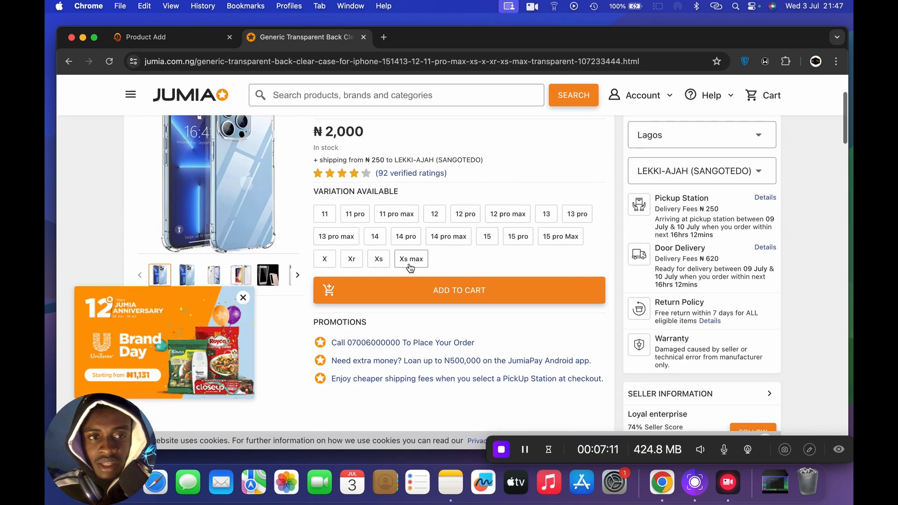
left_click(243, 298)
right_click(219, 190)
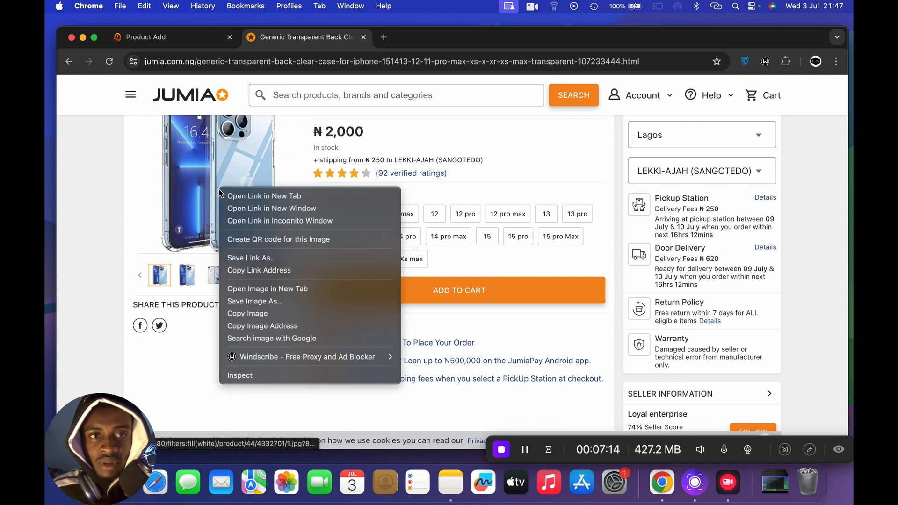
left_click(275, 301)
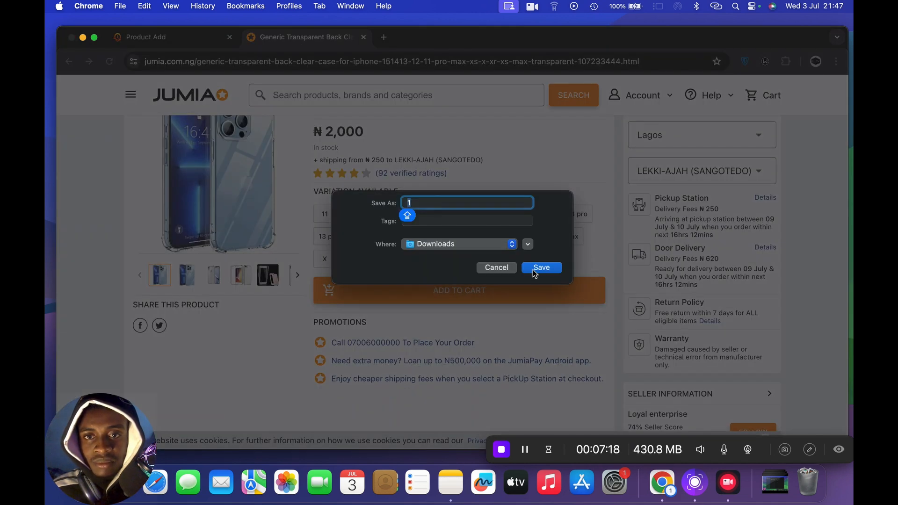
left_click(533, 271)
left_click(186, 275)
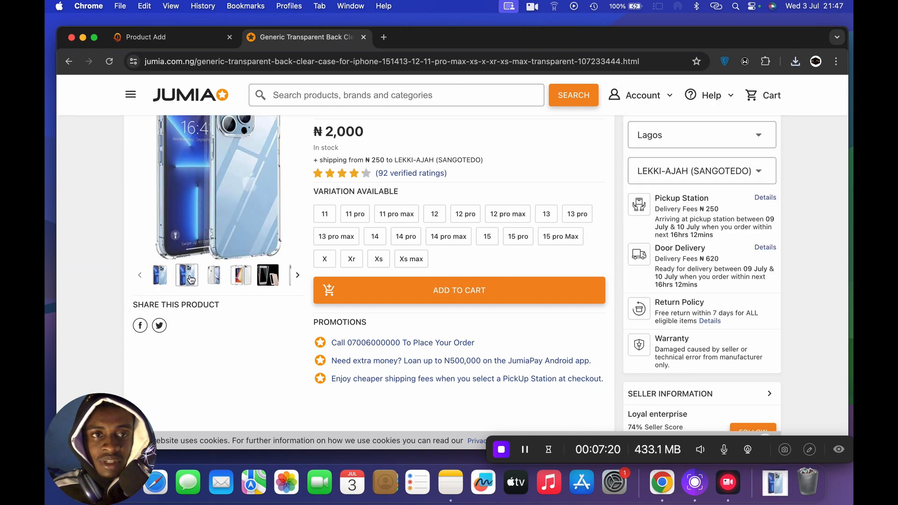
right_click(216, 201)
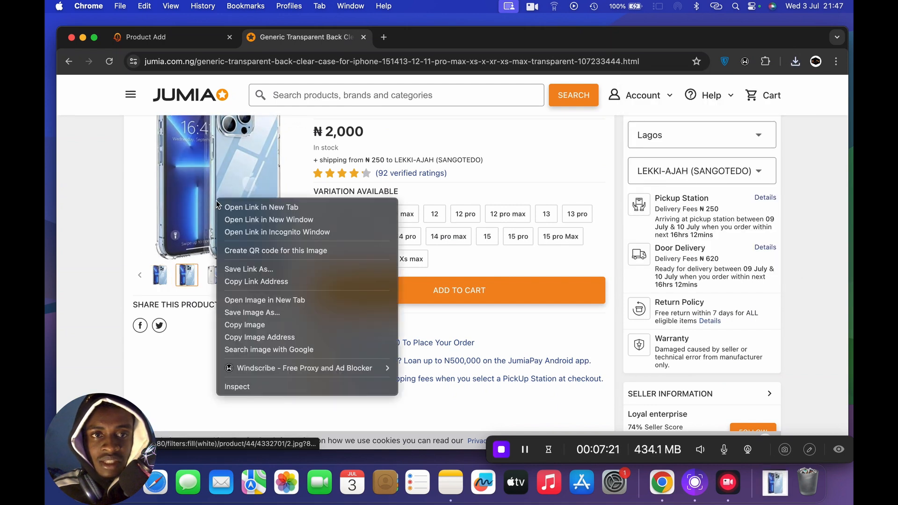
left_click(299, 313)
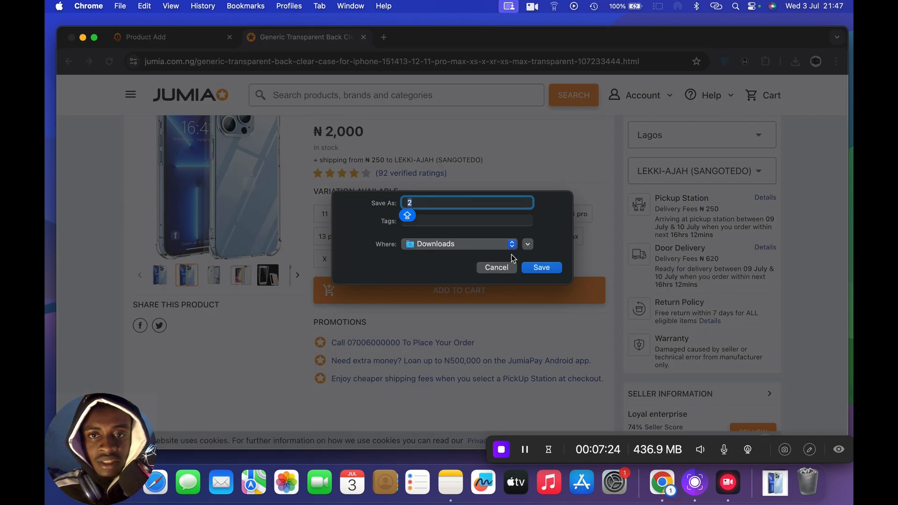
left_click(539, 269)
- Save the listing's fifth and fourth gallery images to Downloads as 5 and 4
left_click(261, 280)
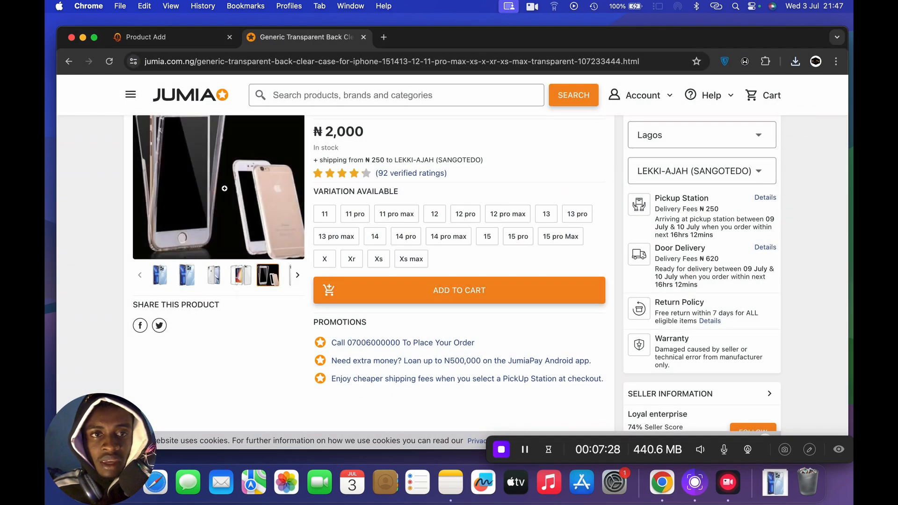
right_click(222, 184)
left_click(281, 294)
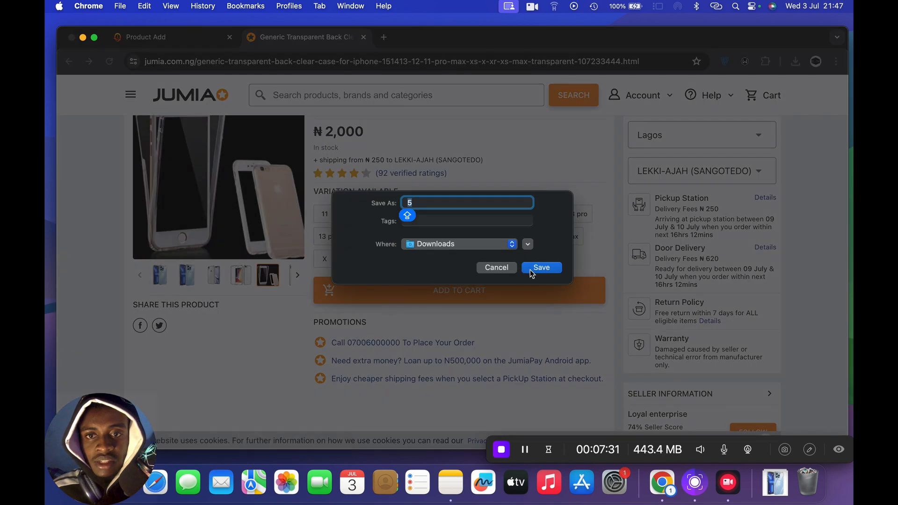
left_click(537, 268)
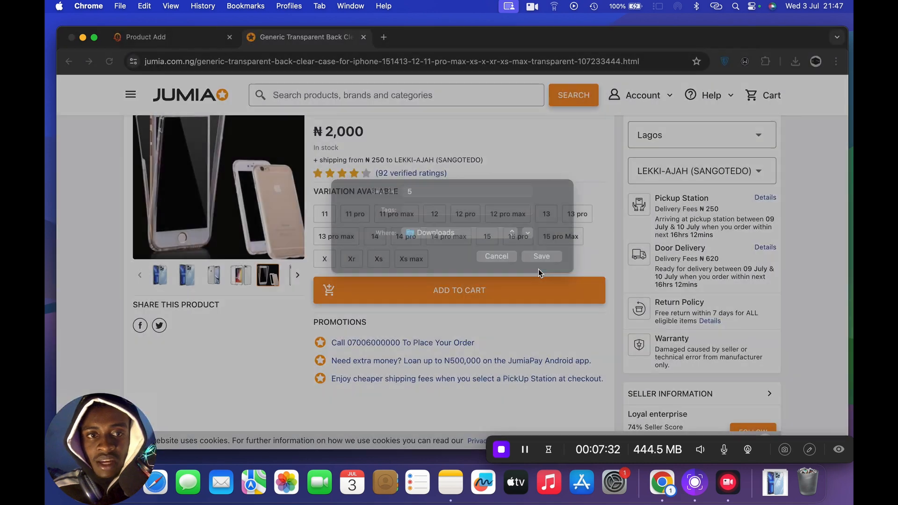
left_click(237, 280)
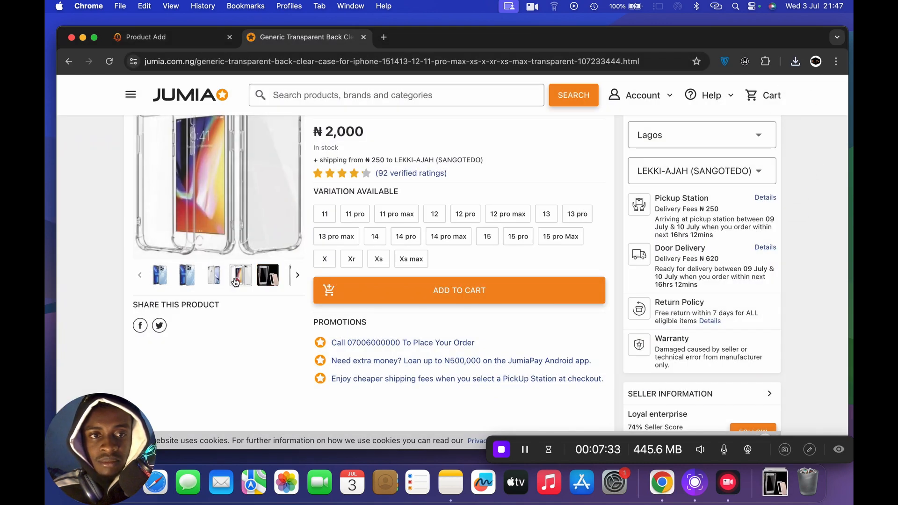
right_click(247, 192)
left_click(321, 306)
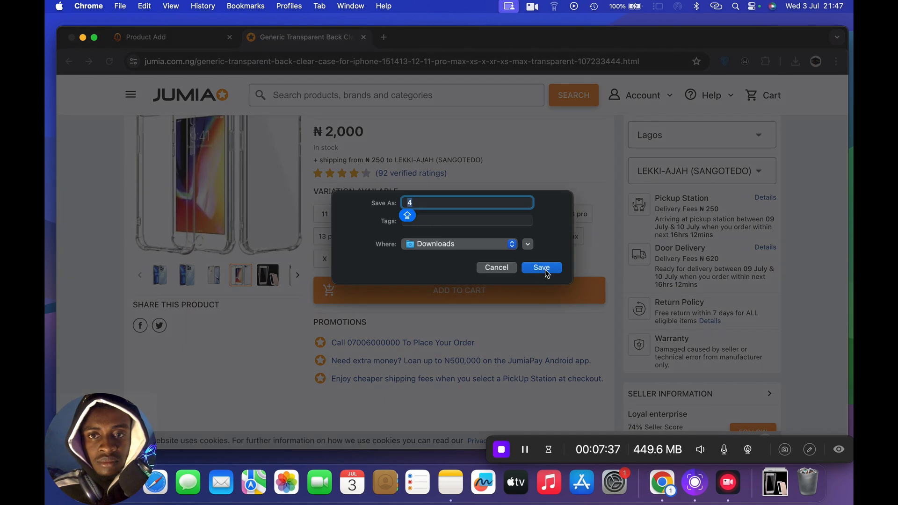
left_click(541, 268)
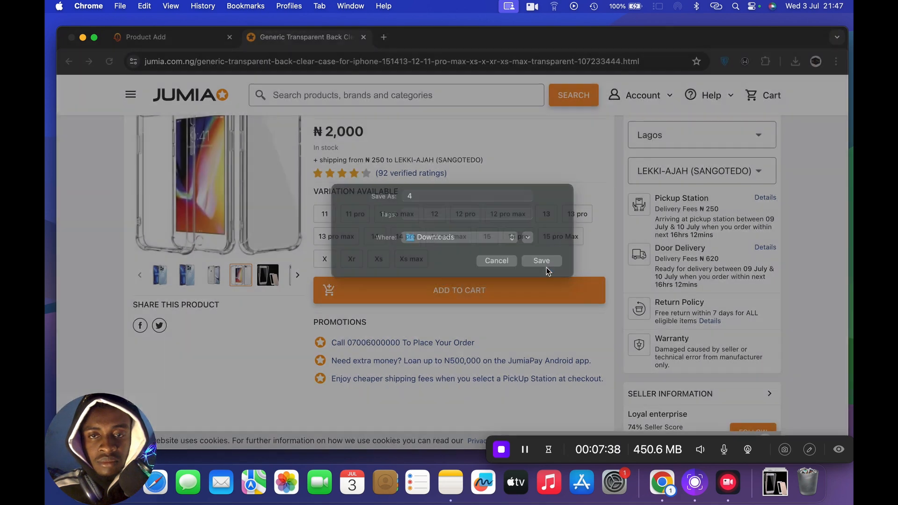
- Return to the Product Add page and upload 5.jpg from Downloads as the product thumbnail
left_click(153, 38)
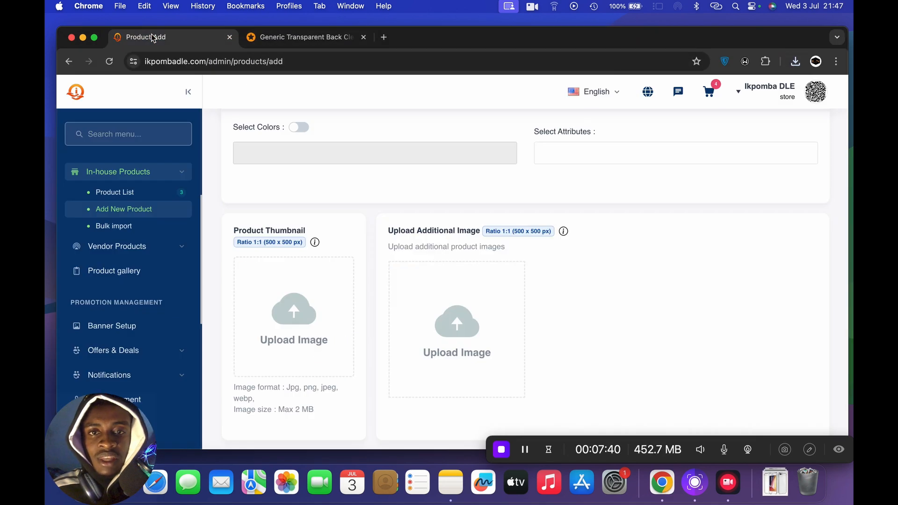
scroll(346, 338, "down", 2)
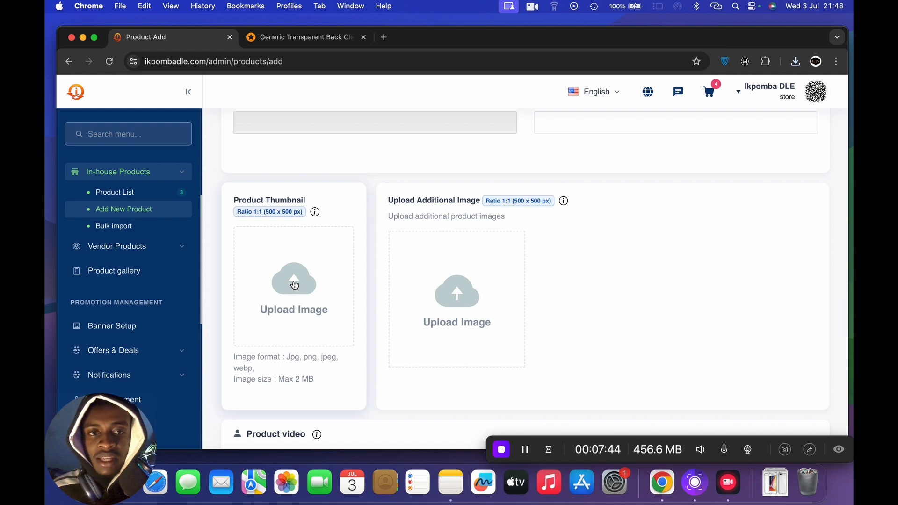
left_click(294, 284)
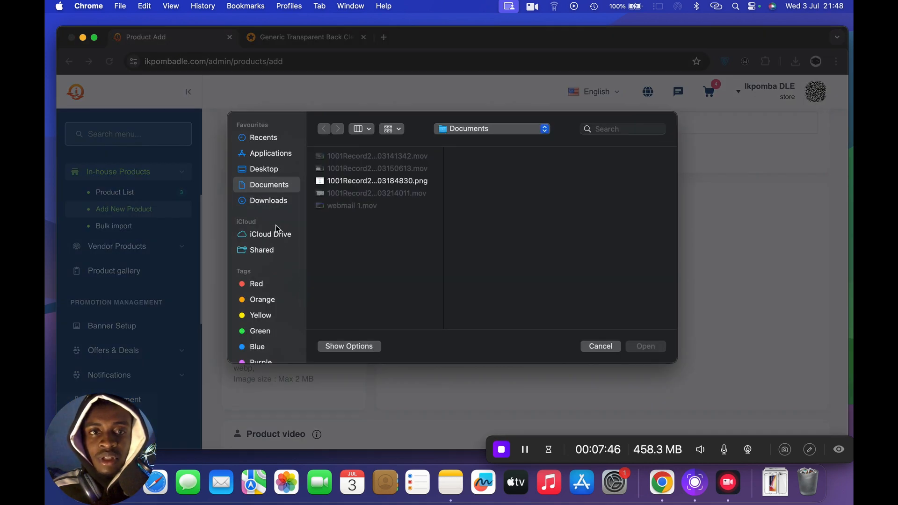
left_click(270, 201)
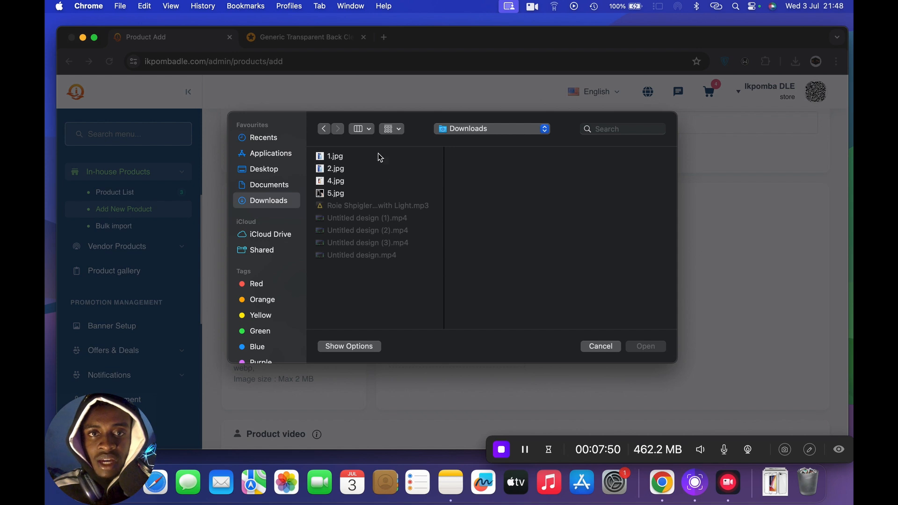
left_click(390, 129)
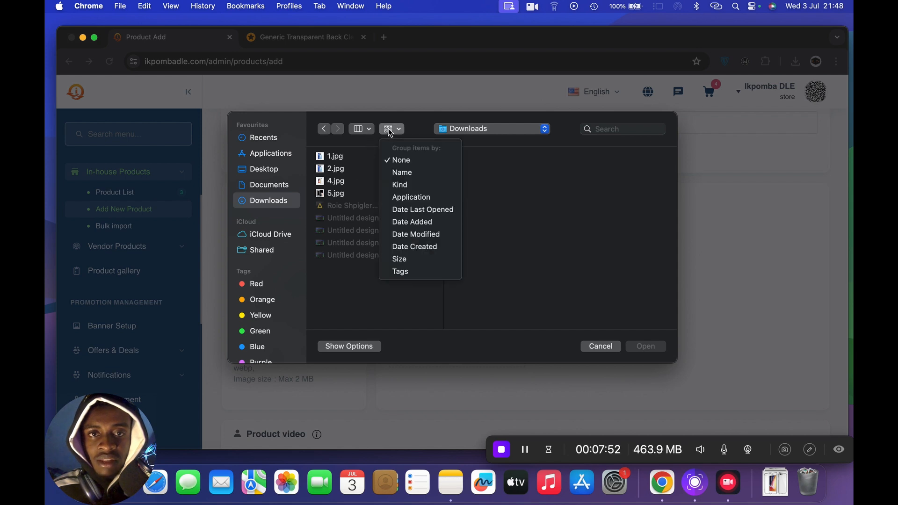
left_click(390, 130)
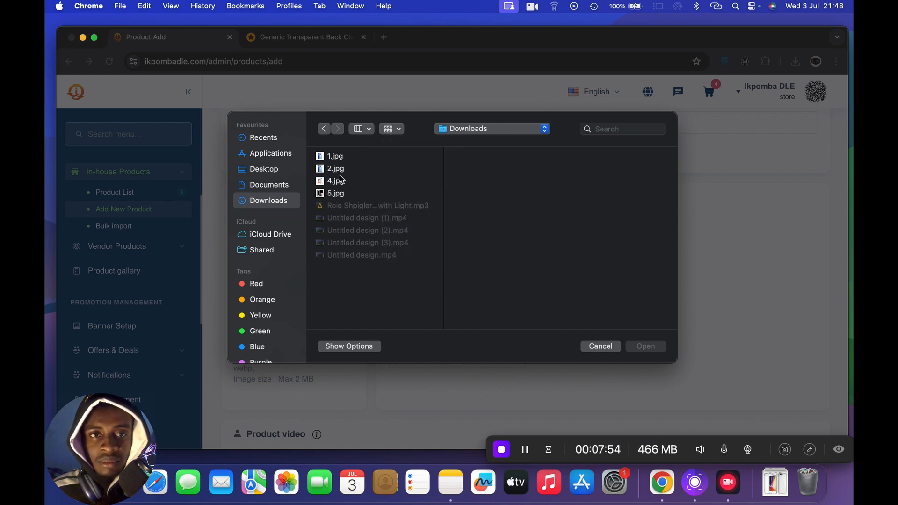
left_click(336, 193)
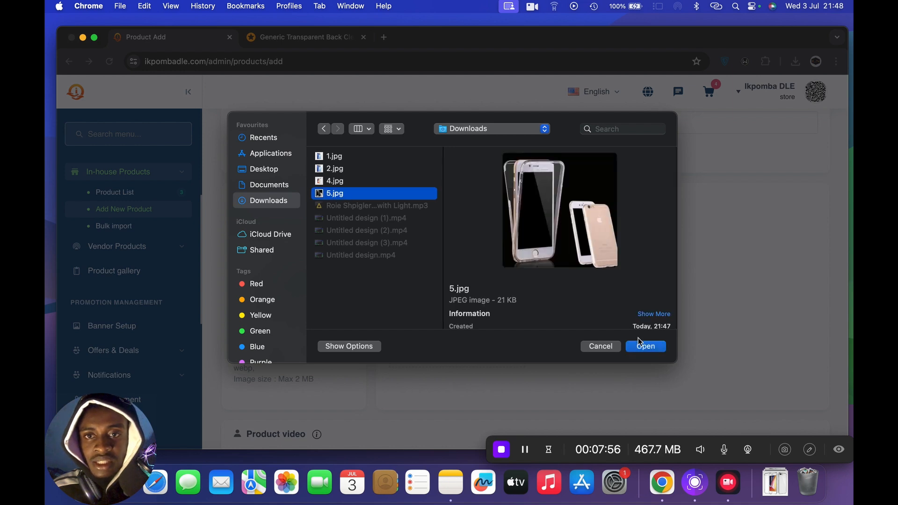
left_click(650, 349)
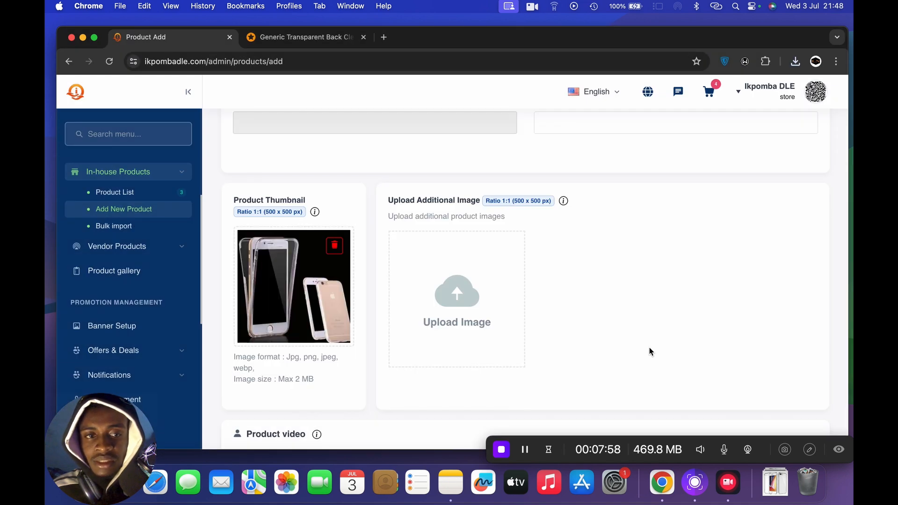
- Upload 4.jpg, 2.jpg and 1.jpg from Downloads as the product's additional images
left_click(467, 304)
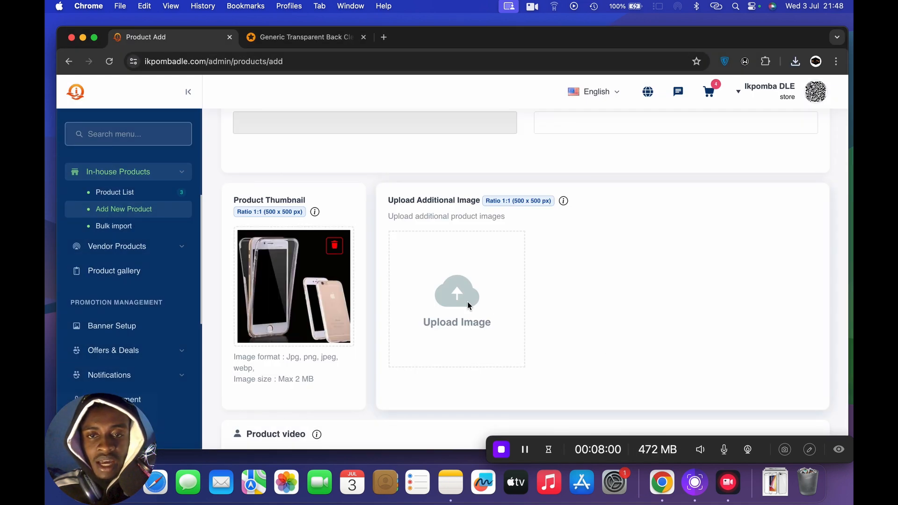
left_click(336, 184)
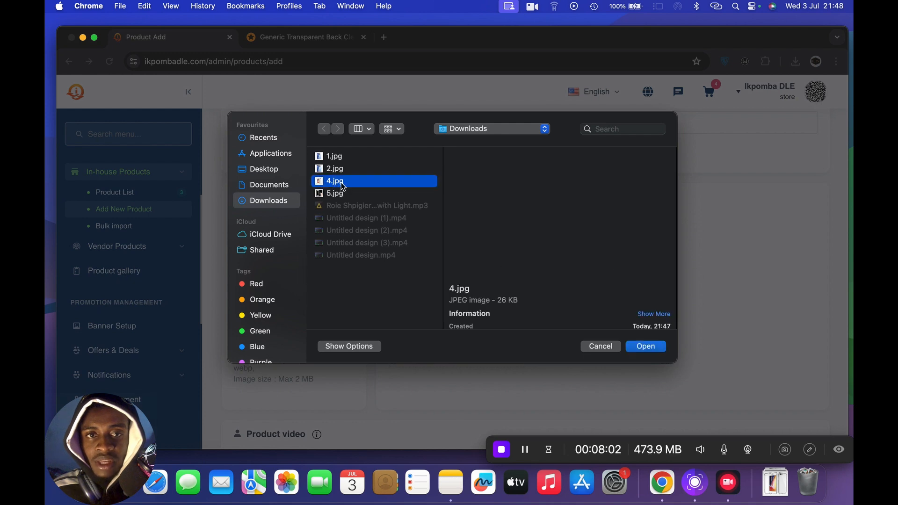
left_click(645, 346)
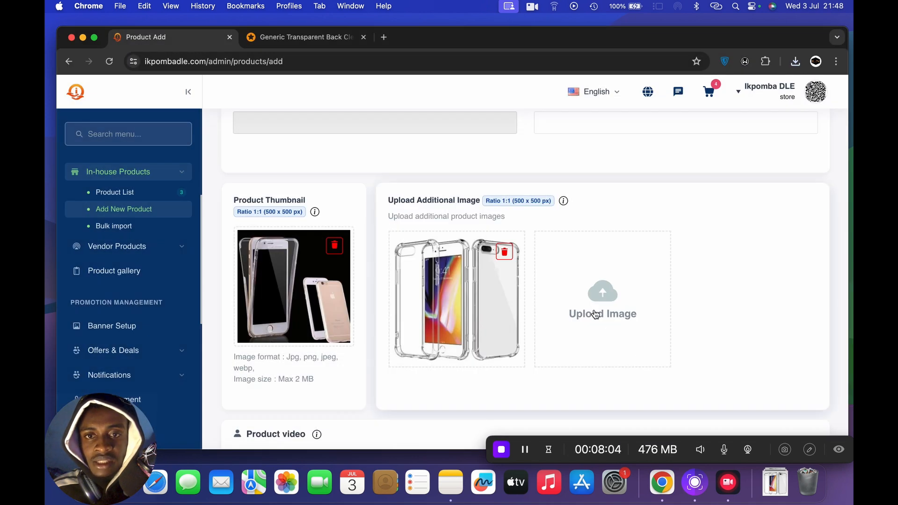
left_click(594, 311)
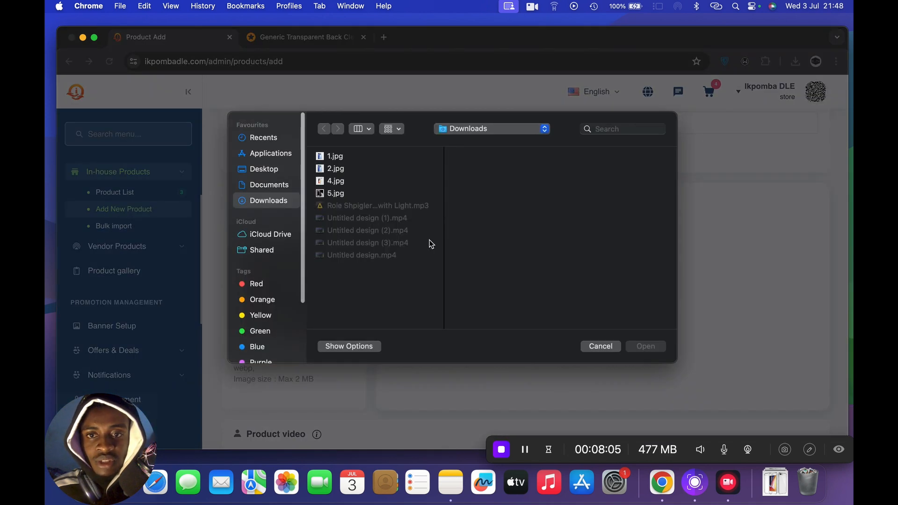
left_click(335, 168)
left_click(643, 346)
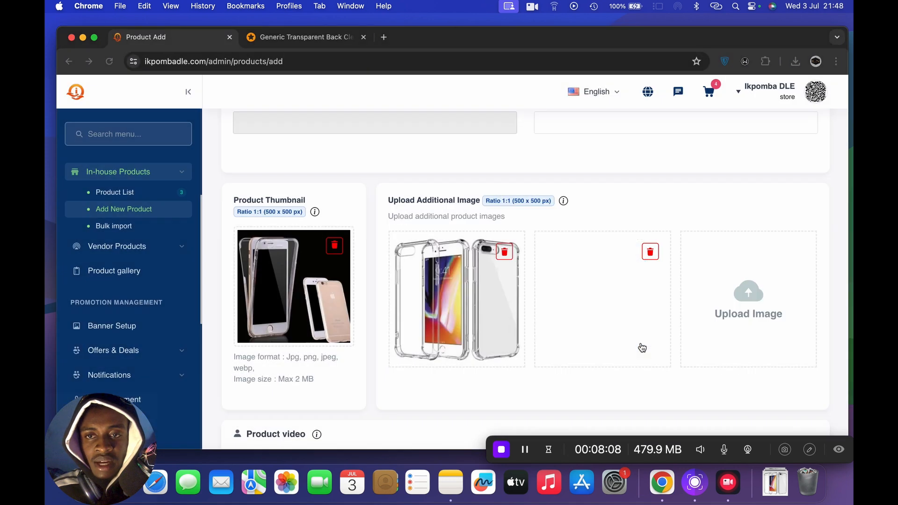
left_click(723, 296)
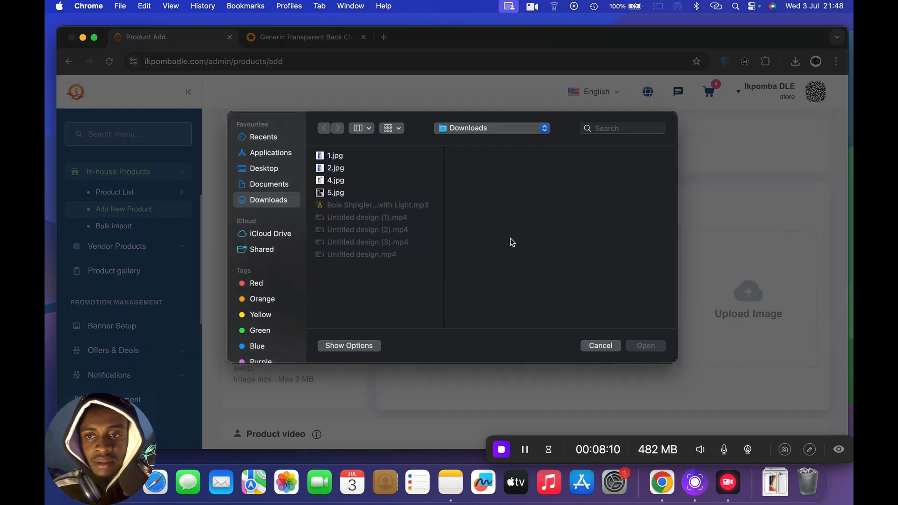
left_click(328, 157)
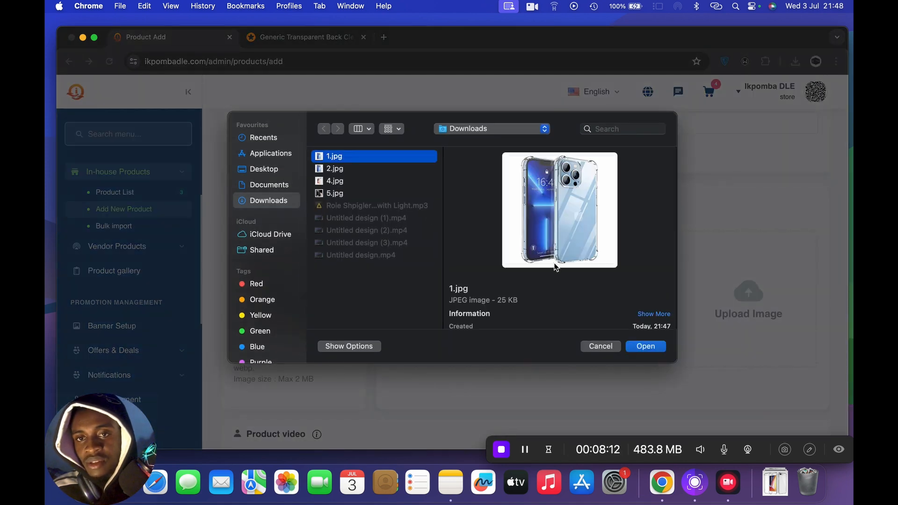
left_click(647, 347)
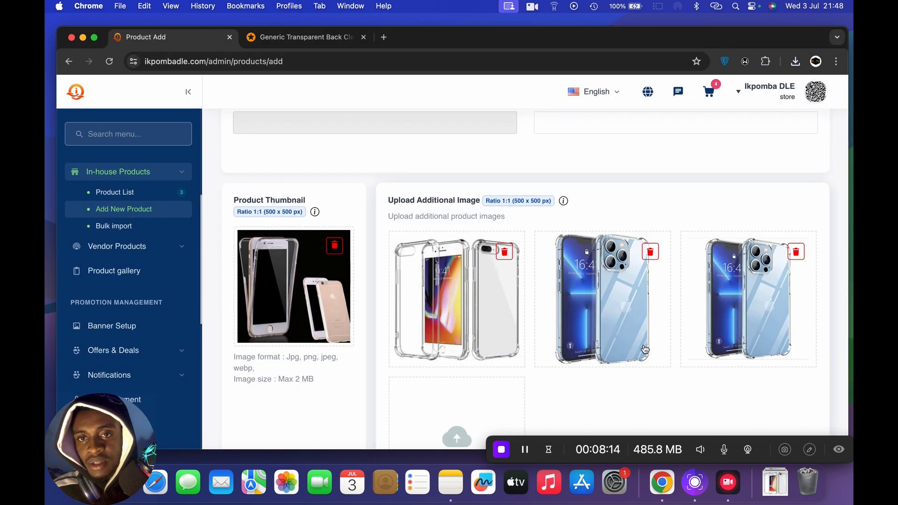
- Look over the product form from the variation setup and uploaded images down to the product video and SEO sections
scroll(527, 355, "down", 3)
scroll(526, 355, "down", 5)
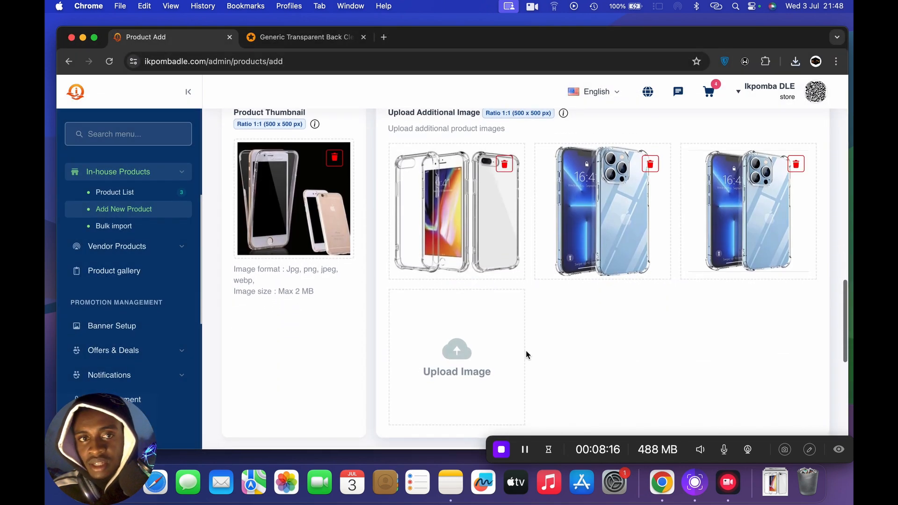
scroll(525, 354, "down", 4)
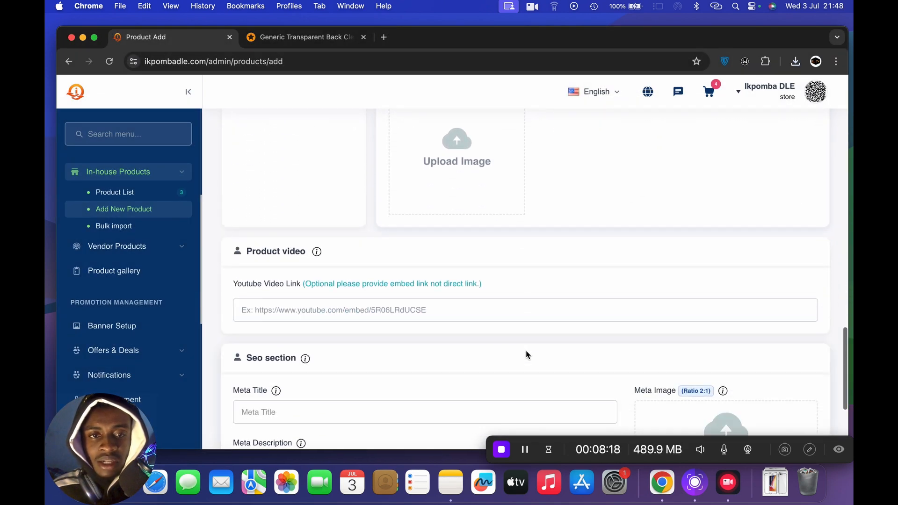
scroll(526, 355, "up", 2)
scroll(527, 352, "up", 7)
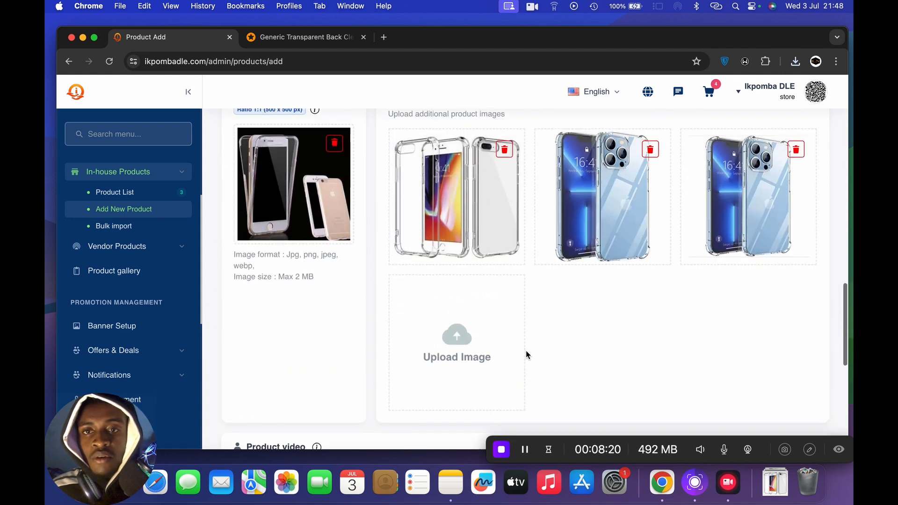
scroll(526, 355, "up", 3)
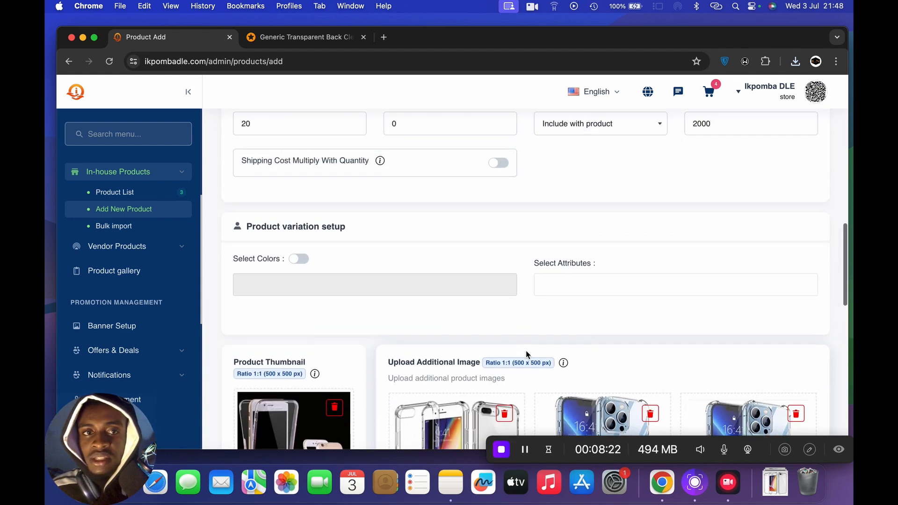
scroll(526, 355, "down", 9)
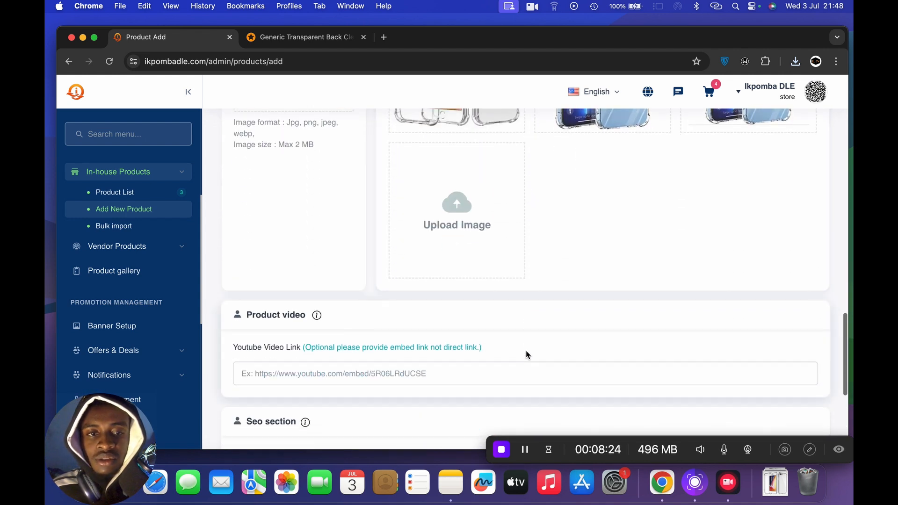
scroll(526, 354, "down", 3)
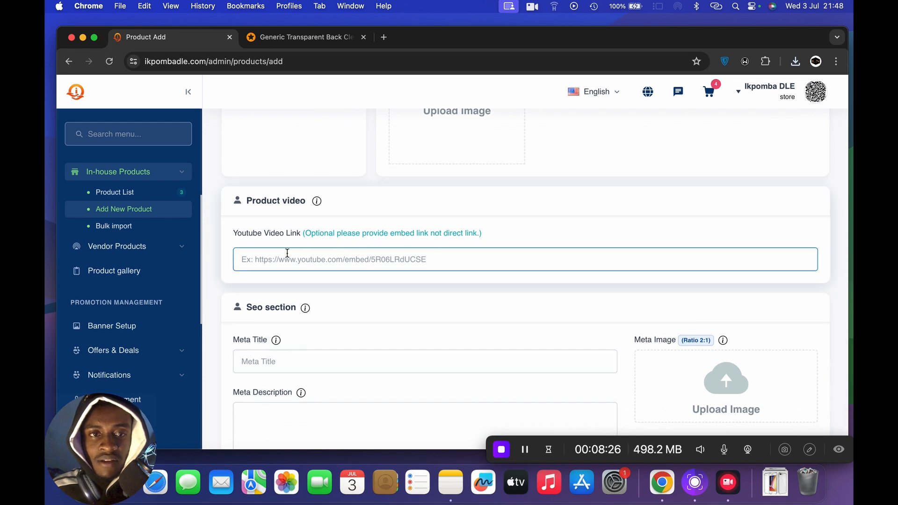
left_click(287, 260)
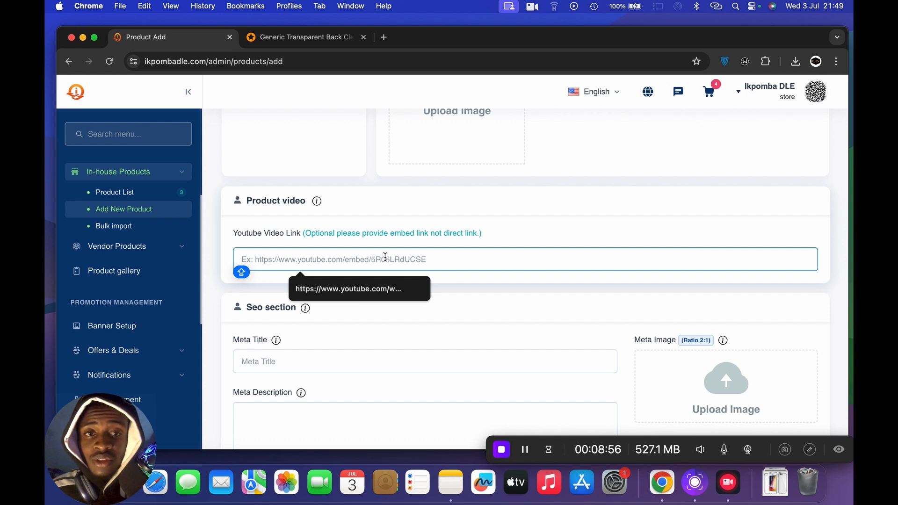
- Open YouTube in a new tab and search for "xr review iphone"
left_click(390, 36)
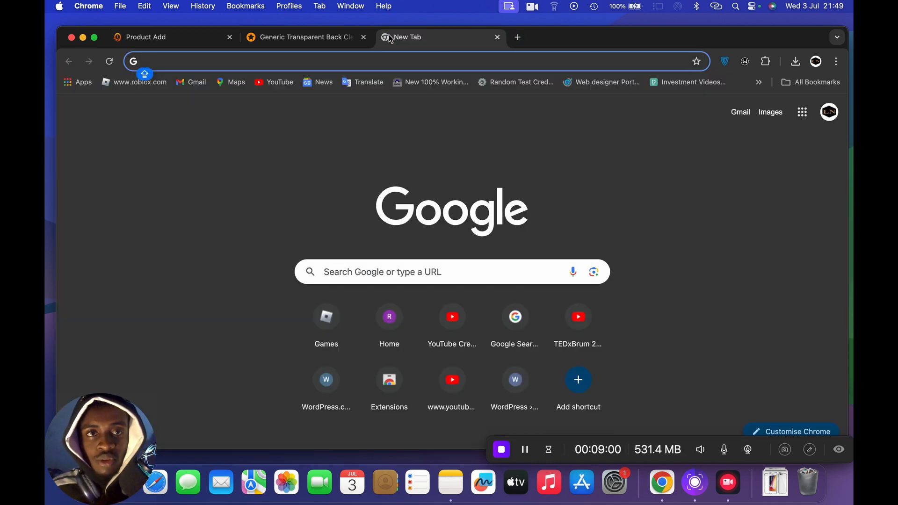
left_click(275, 83)
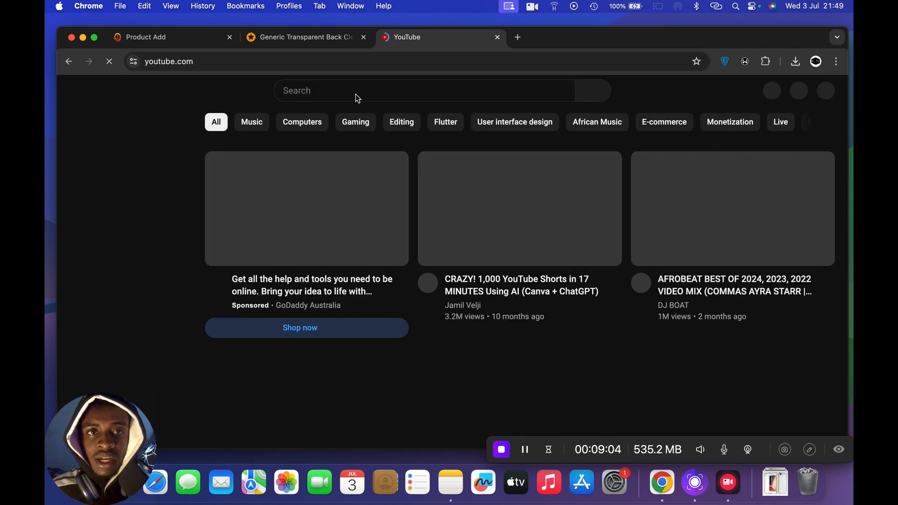
left_click(361, 92)
type("XR")
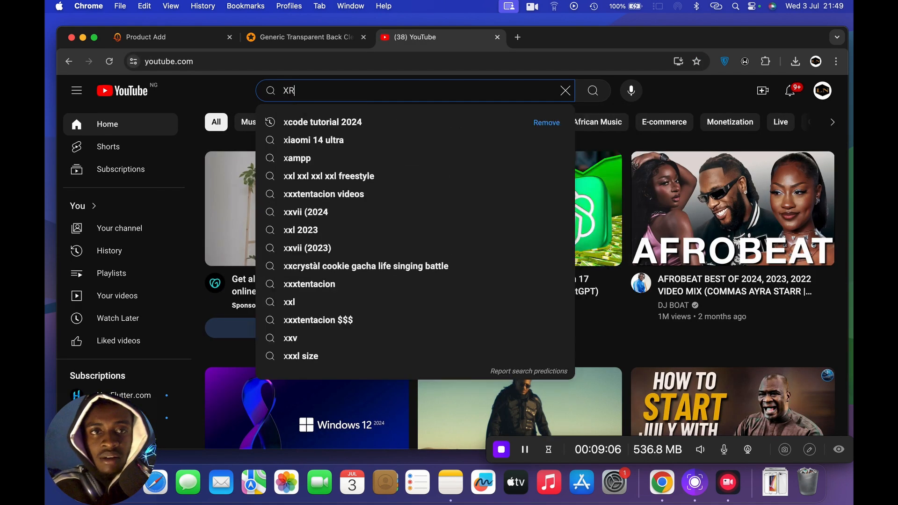
type(" R")
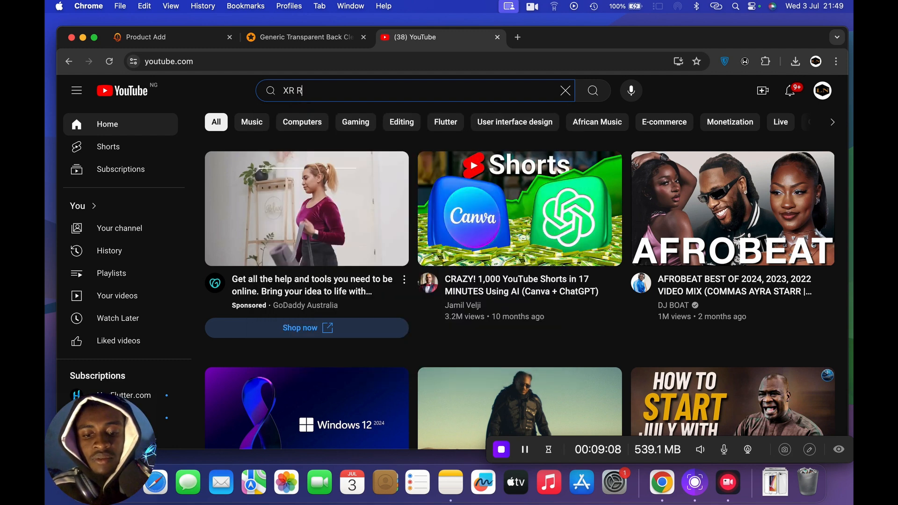
type("EVIEW")
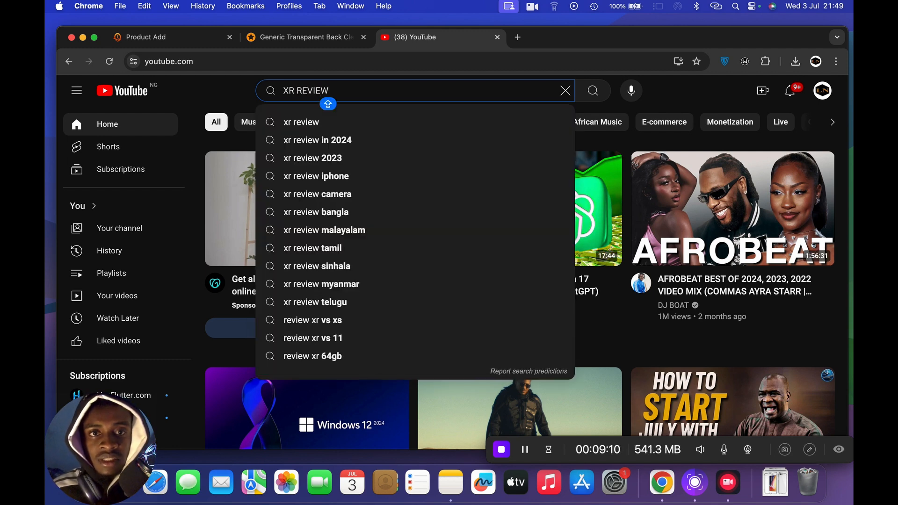
left_click(348, 180)
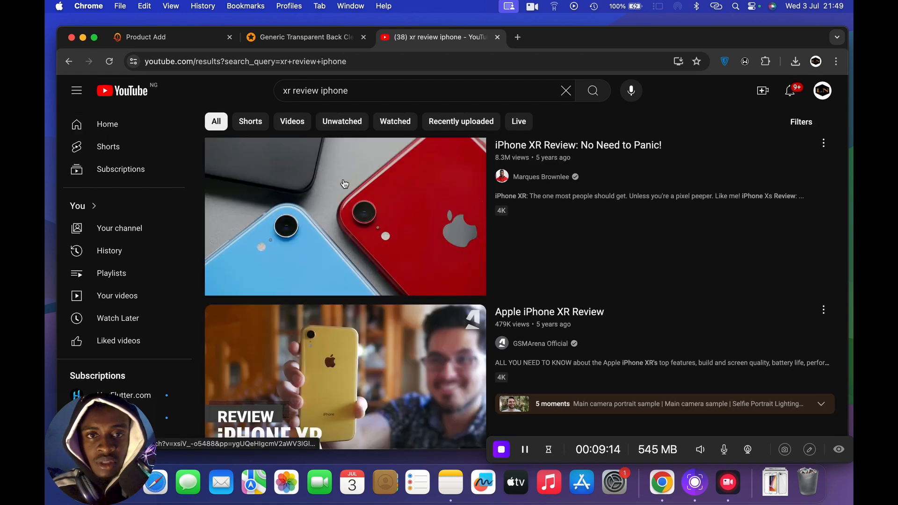
- Open the video "iPhone XR Review: No Need to Panic!" from the results, pause it and copy its web address
mouse_move(401, 251)
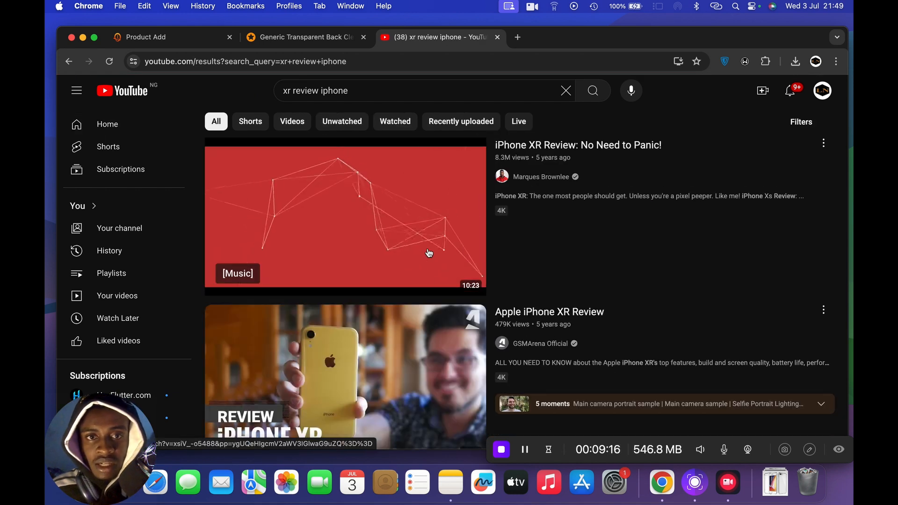
scroll(429, 253, "down", 6)
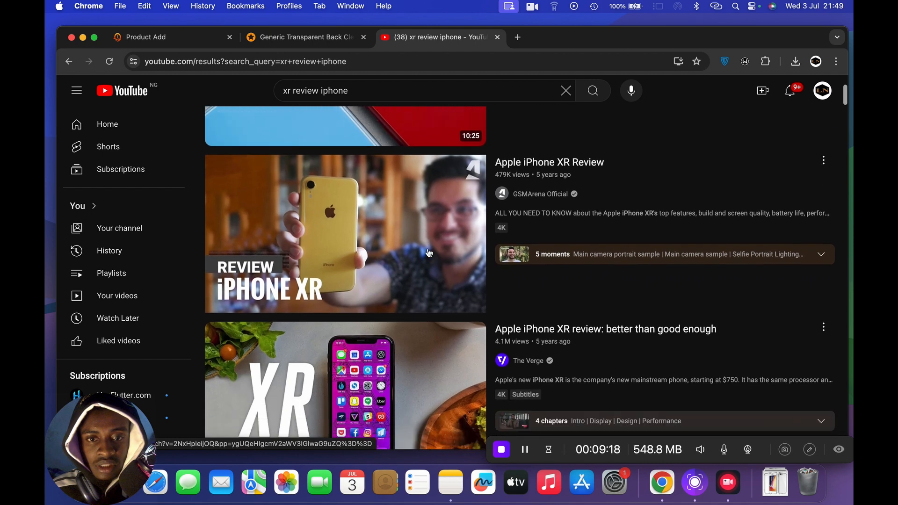
scroll(429, 253, "down", 5)
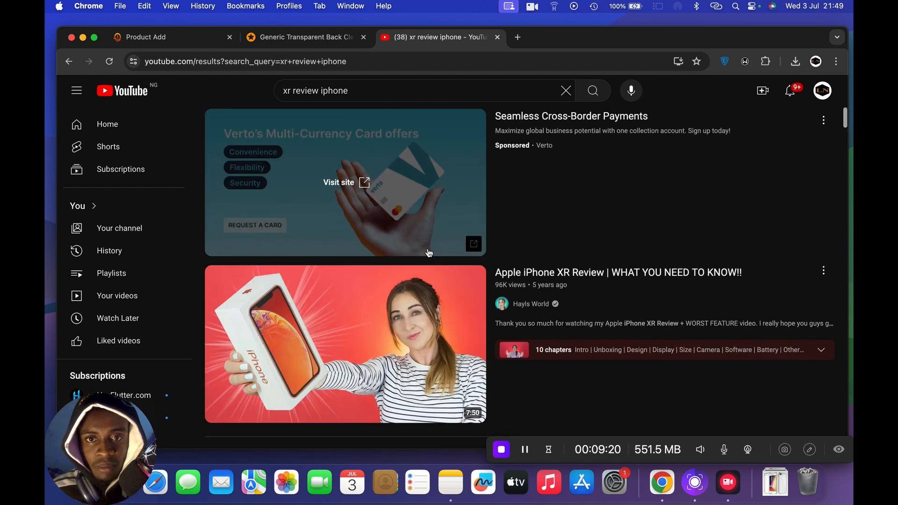
scroll(429, 253, "up", 7)
scroll(429, 253, "up", 4)
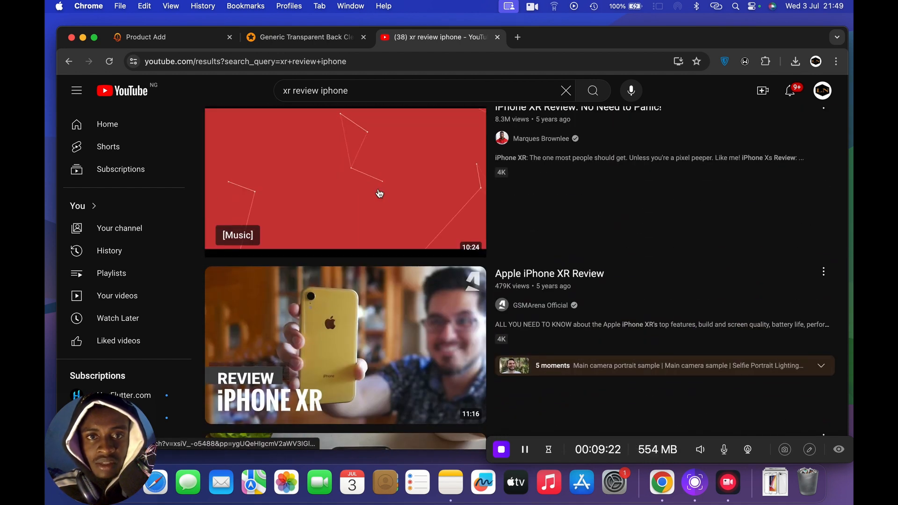
left_click(379, 191)
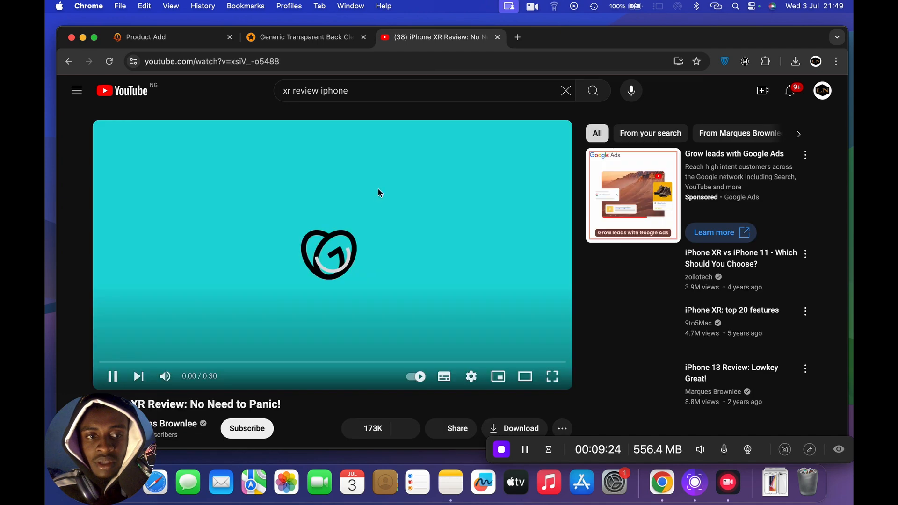
left_click(113, 377)
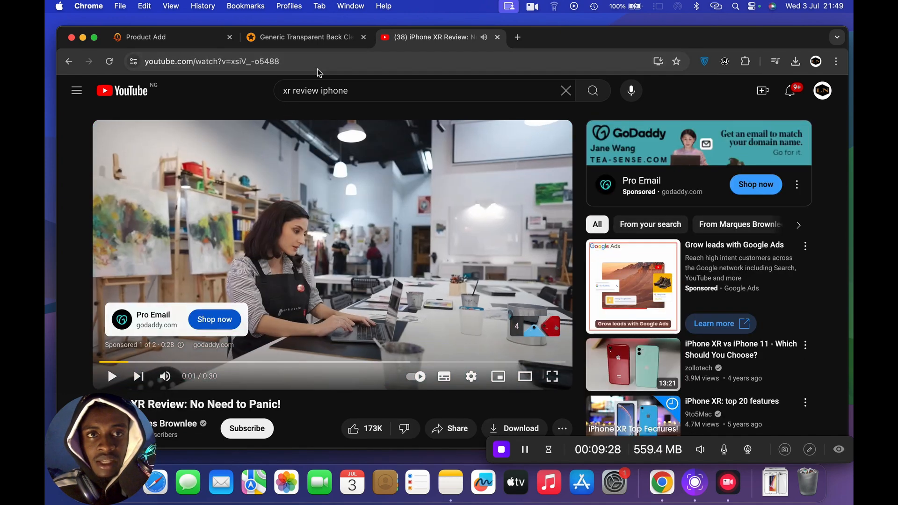
left_click(330, 58)
key("super+c")
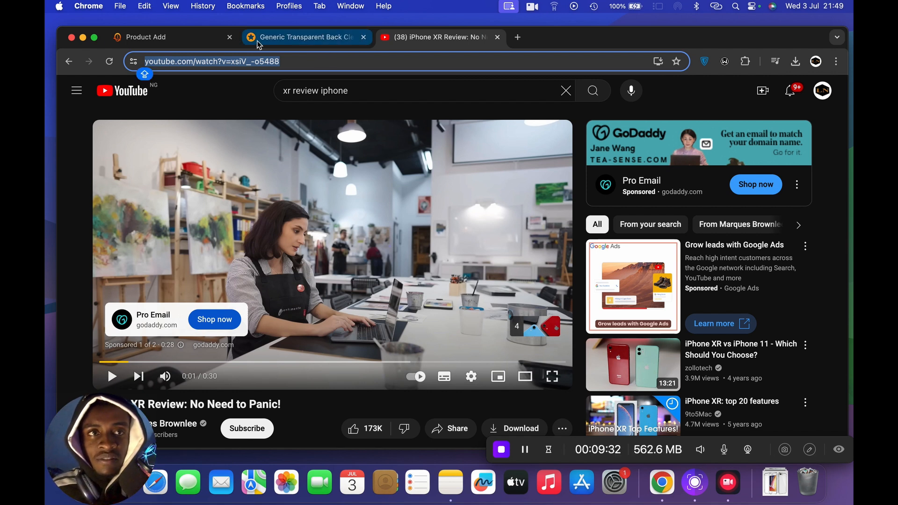
- Return to the Product Add page and paste the copied video address as the product's YouTube video link
left_click(183, 38)
left_click(387, 253)
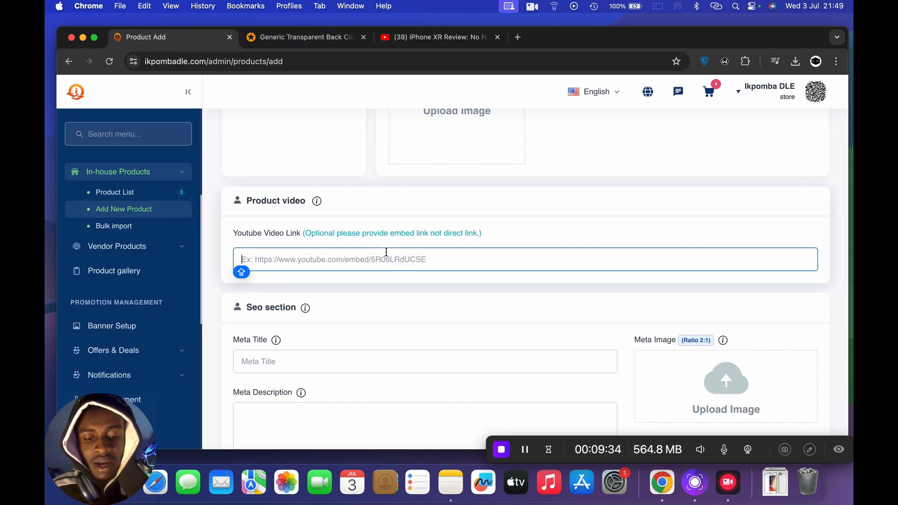
key("super+v")
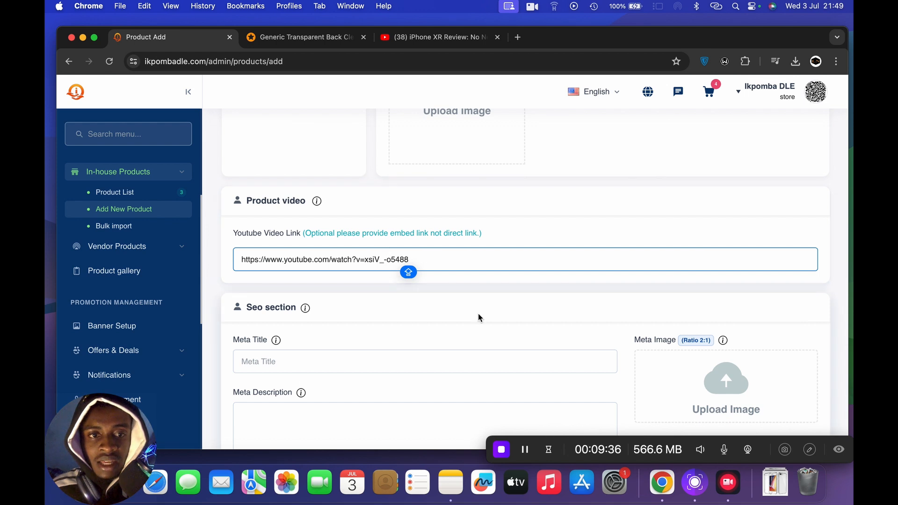
- Search Google for "XR IPHONE" in a new tab and browse the image results
scroll(478, 318, "down", 5)
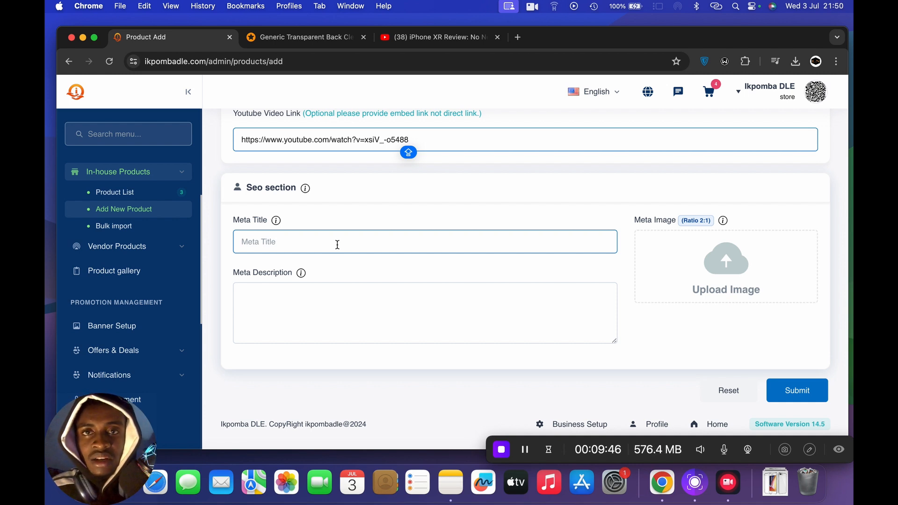
left_click(521, 39)
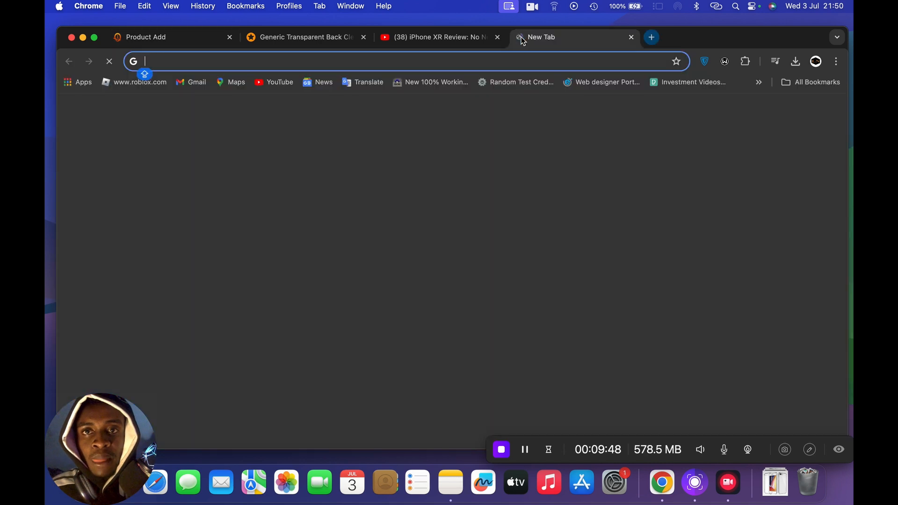
type("XR")
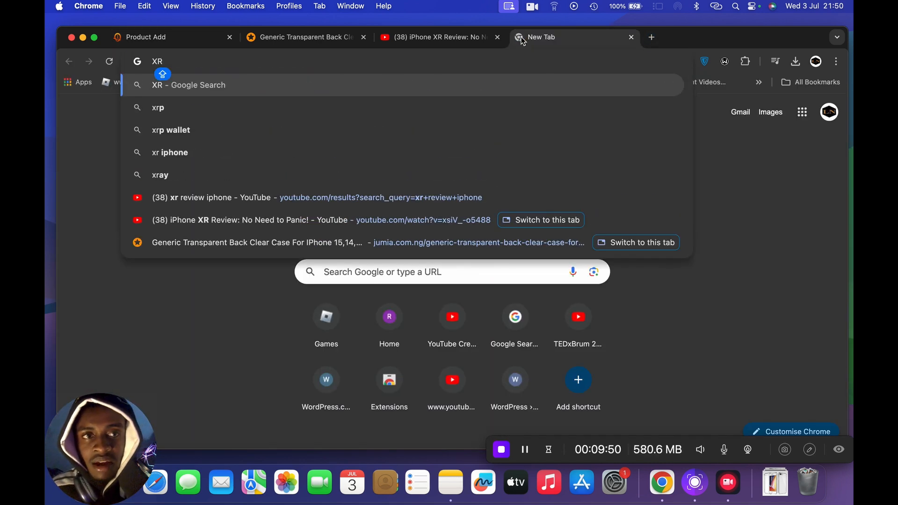
type(" IPHONE")
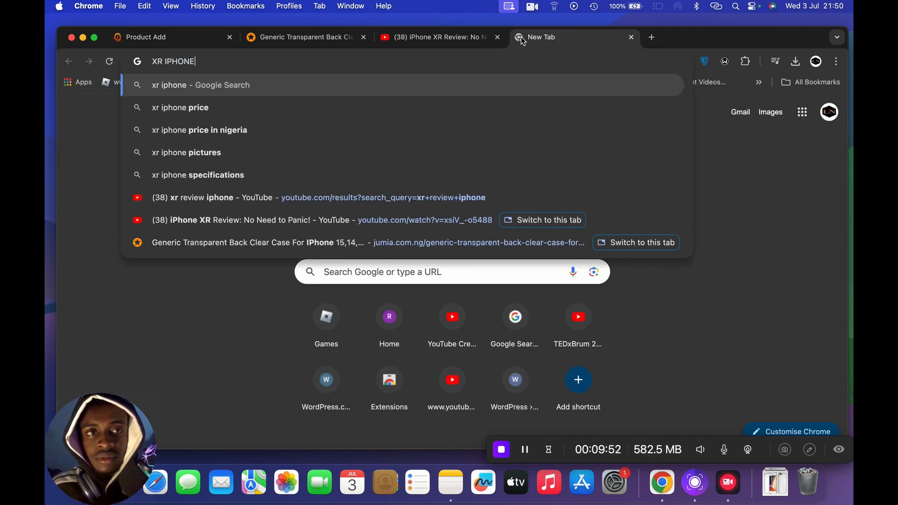
key("Return")
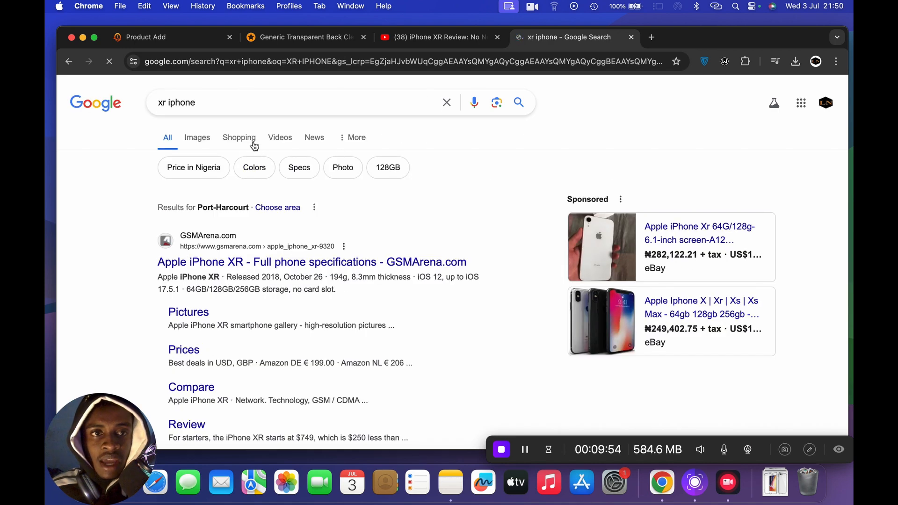
left_click(198, 140)
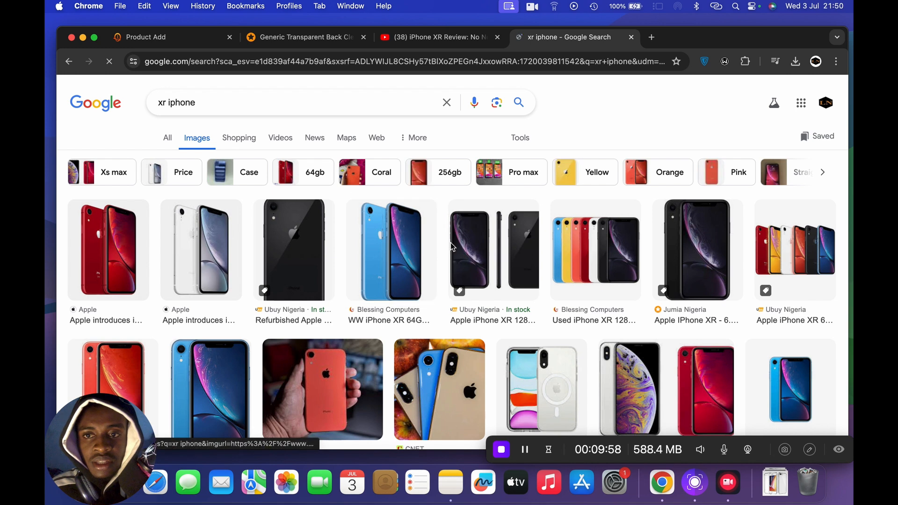
scroll(609, 266, "down", 5)
scroll(622, 271, "down", 4)
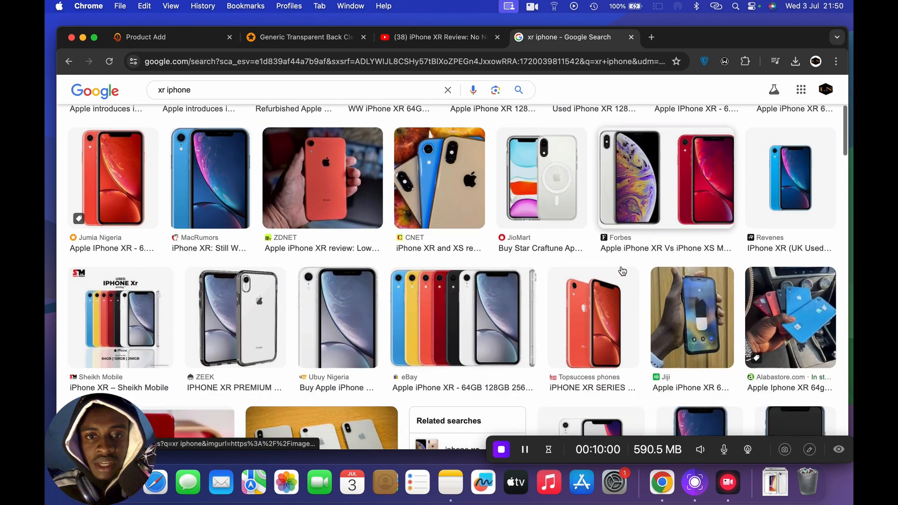
scroll(622, 271, "up", 5)
scroll(622, 271, "up", 3)
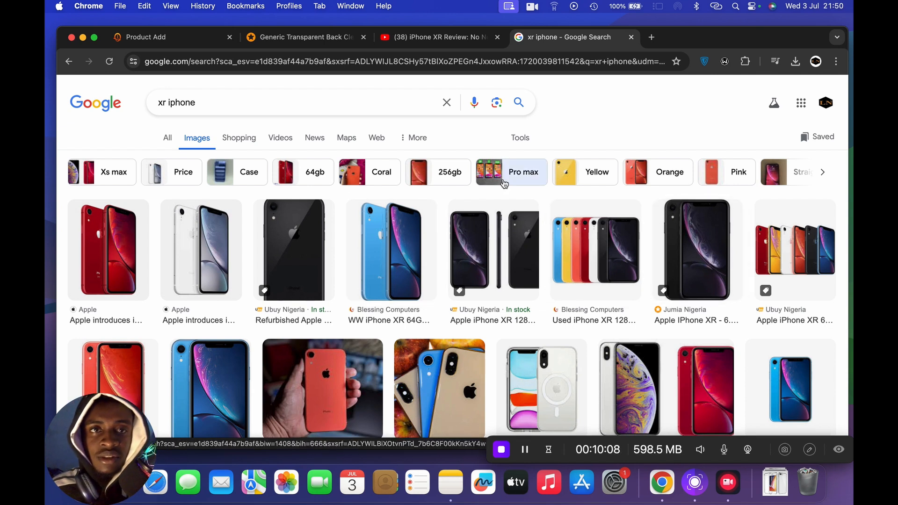
- Return to the Product Add page and set the meta title in the SEO section to "Iphone XR"
left_click(170, 41)
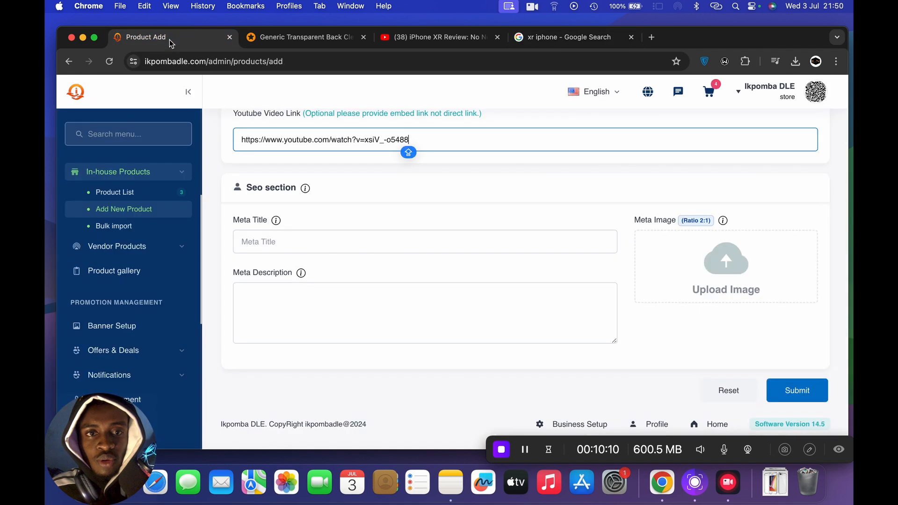
left_click(376, 240)
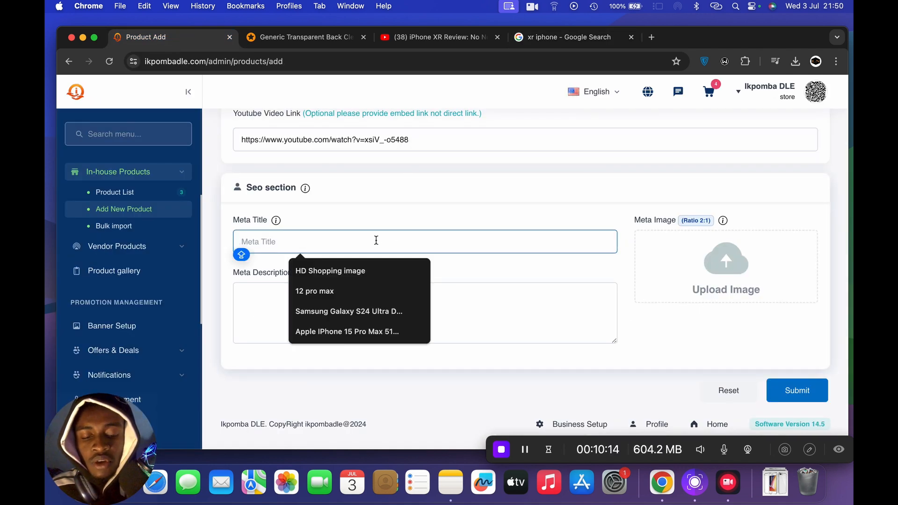
type("XR")
key("Caps_Lock")
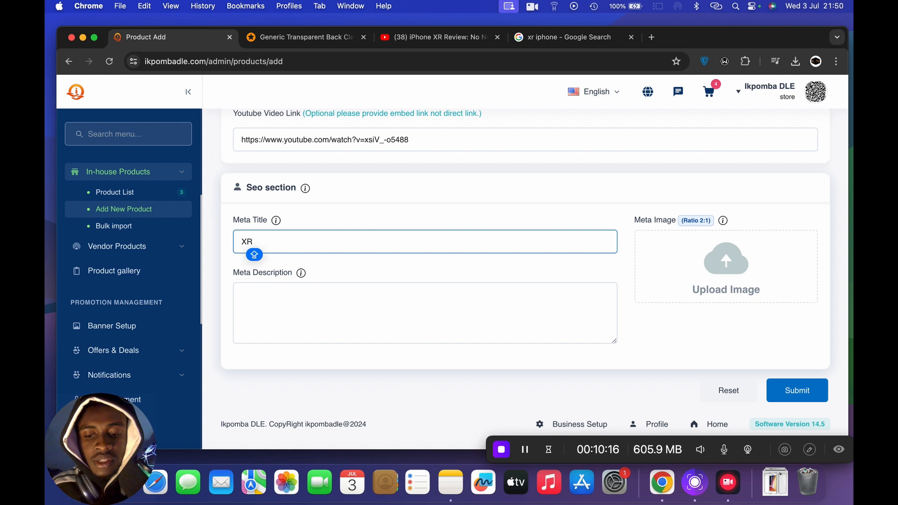
type("Iphone")
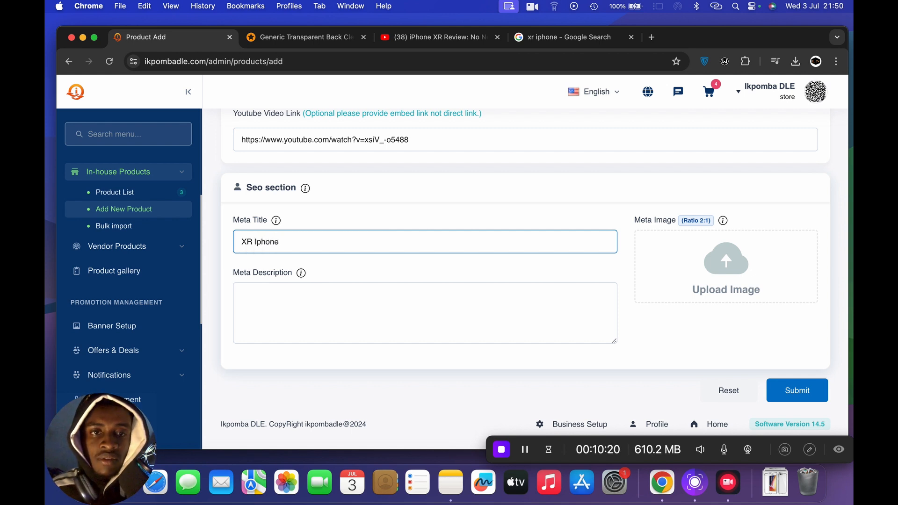
left_click_drag(247, 244, 223, 246)
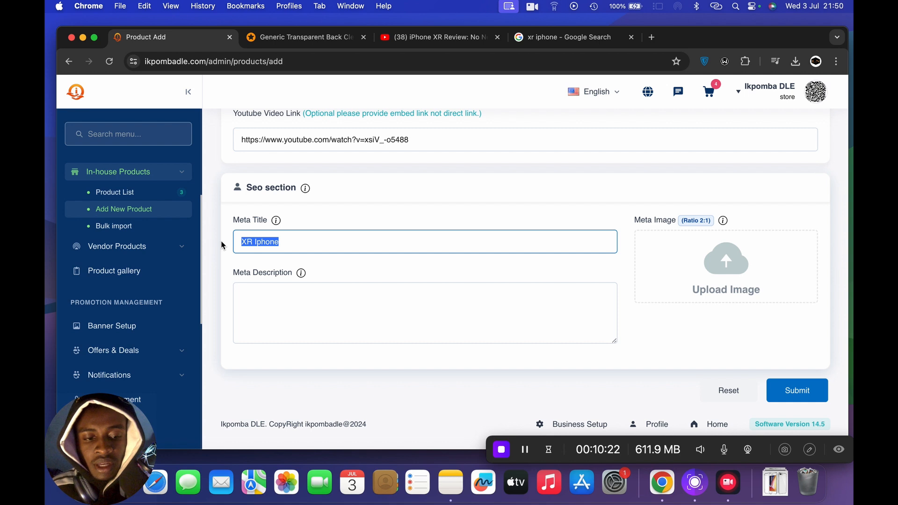
type("Ip")
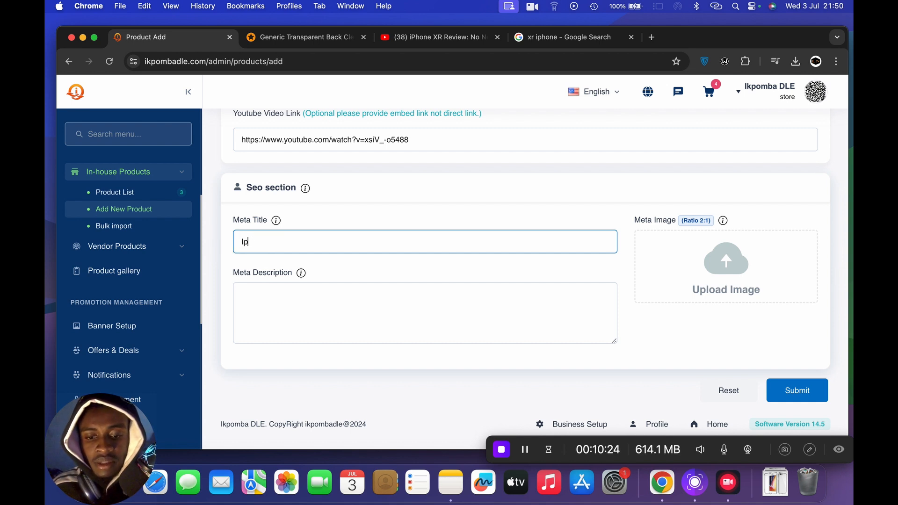
type("hone XR")
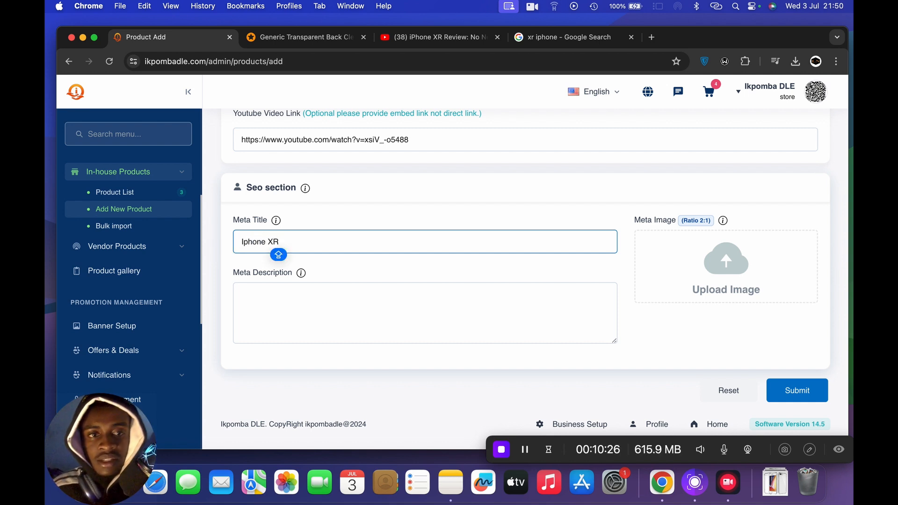
- Copy the product description's color, size and battery health lines and paste them as the meta description
left_click(276, 305)
scroll(397, 215, "up", 20)
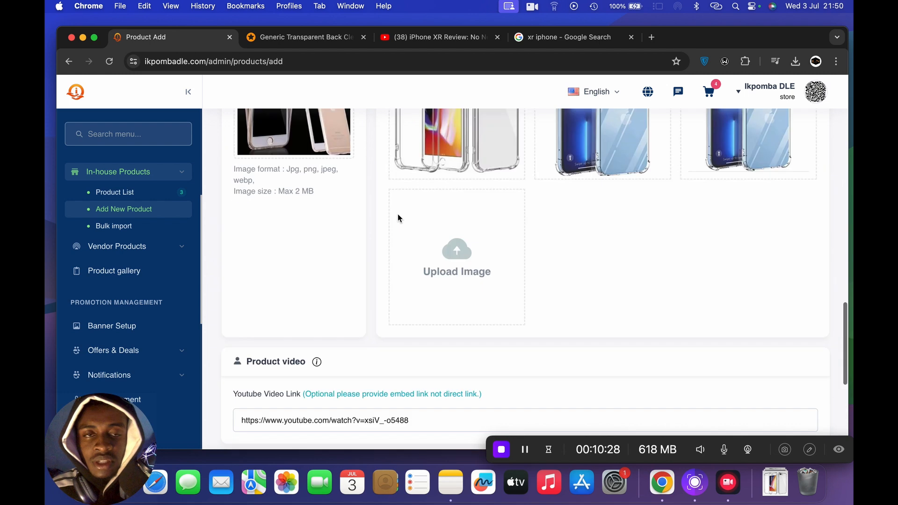
scroll(398, 214, "down", 1)
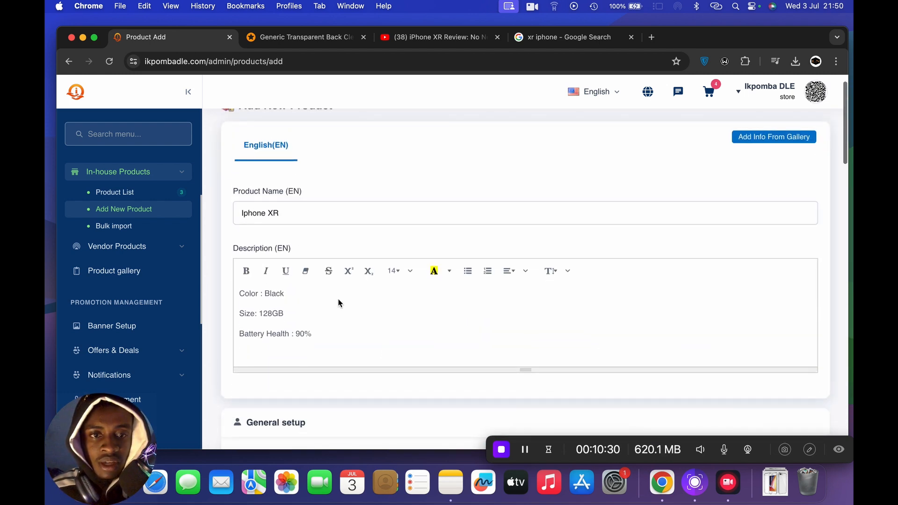
mouse_move(314, 334)
left_mouse_down()
mouse_move(239, 312)
mouse_move(229, 288)
left_mouse_up()
key("super+c")
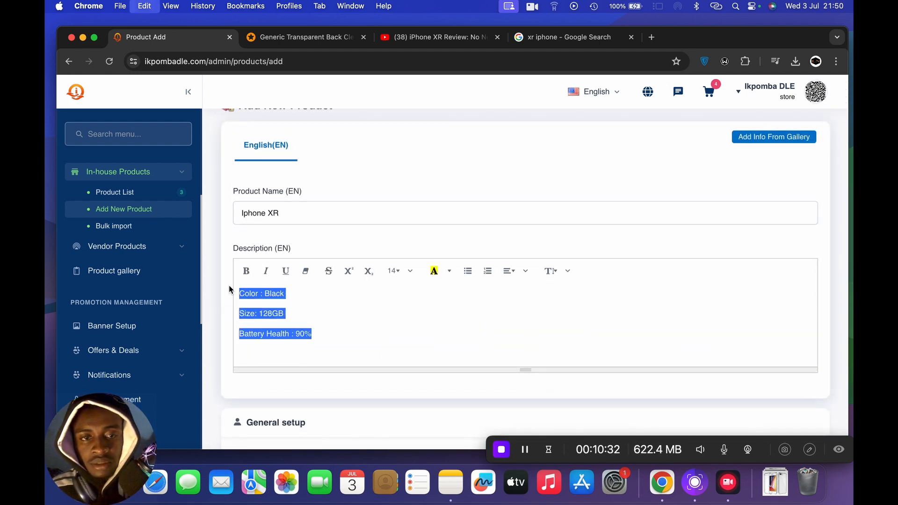
scroll(371, 385, "down", 20)
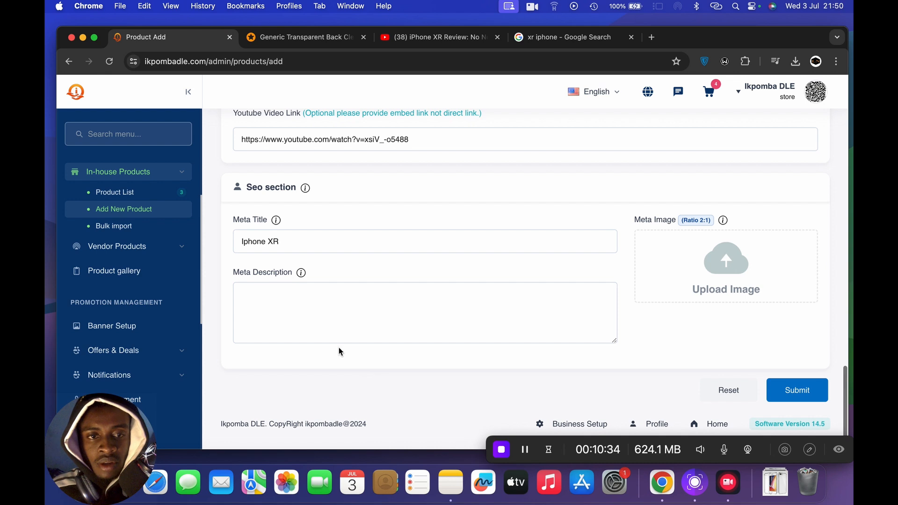
left_click(278, 298)
key("super+v")
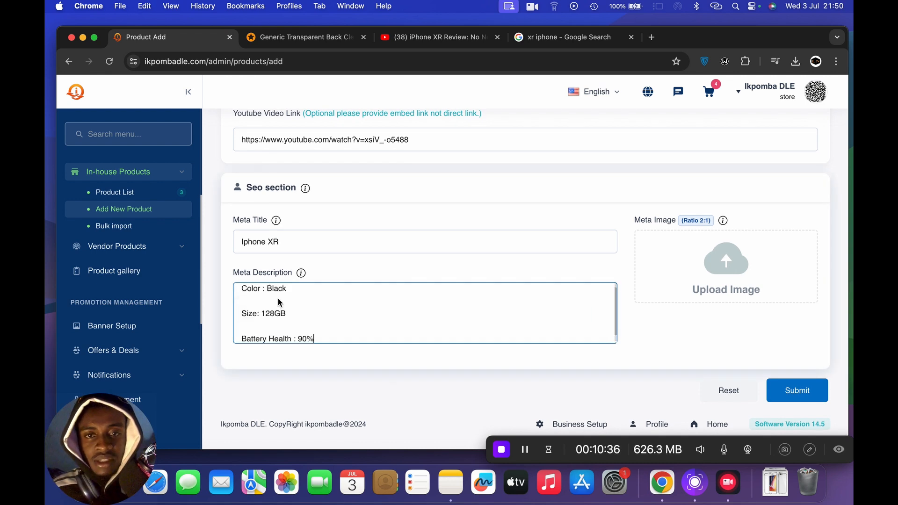
- Upload 4.jpg from the Downloads folder as the meta image
left_click(725, 262)
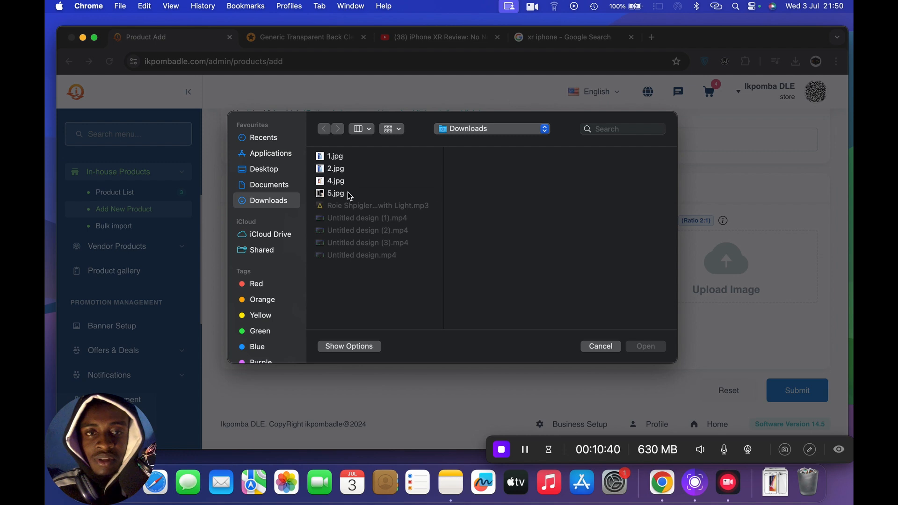
left_click(351, 194)
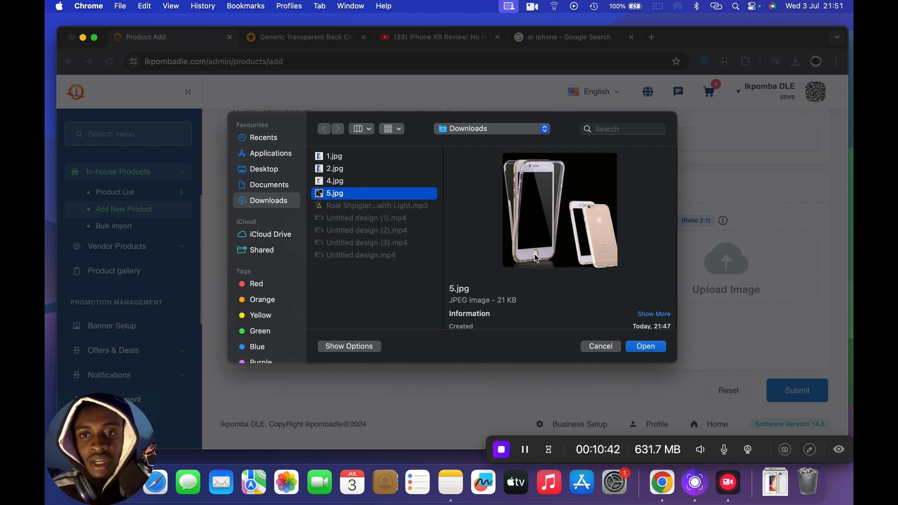
left_click(347, 185)
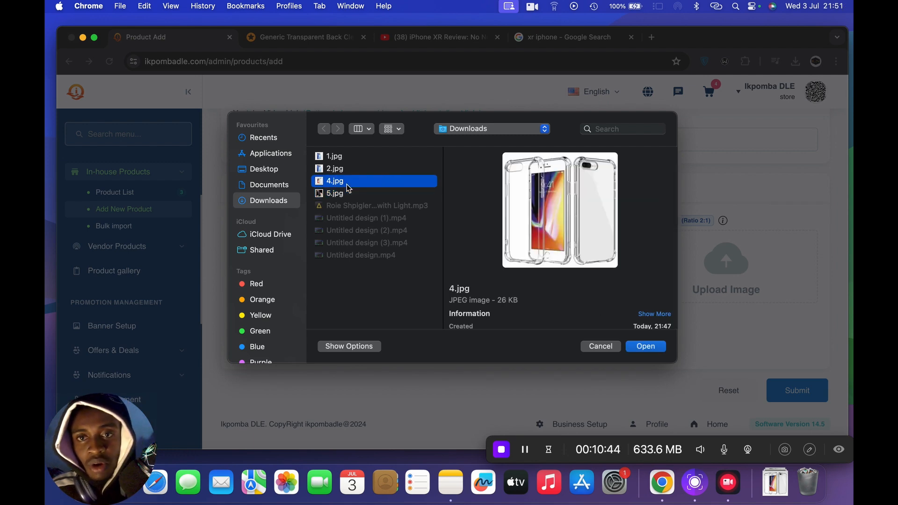
left_click(646, 347)
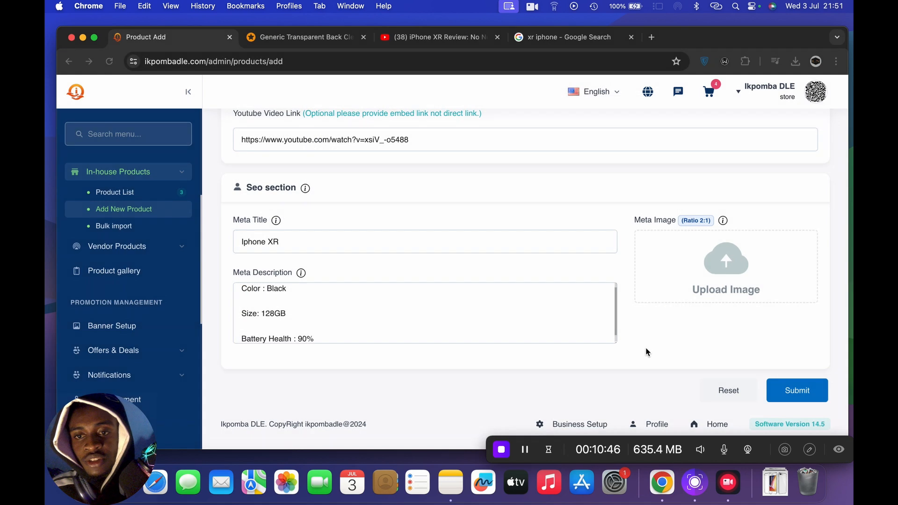
- Look through the Google image results for "xr iphone" and return to the Product Add page
left_click(540, 41)
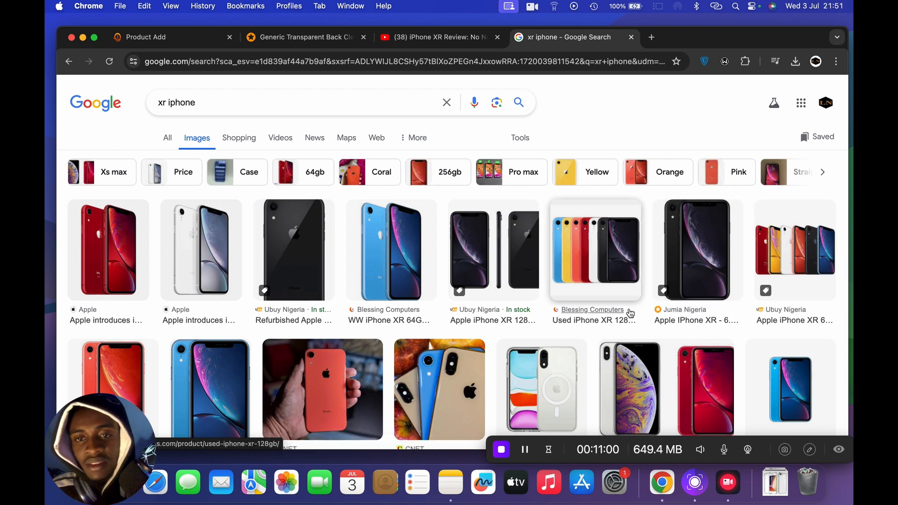
scroll(629, 311, "down", 3)
scroll(631, 312, "down", 1)
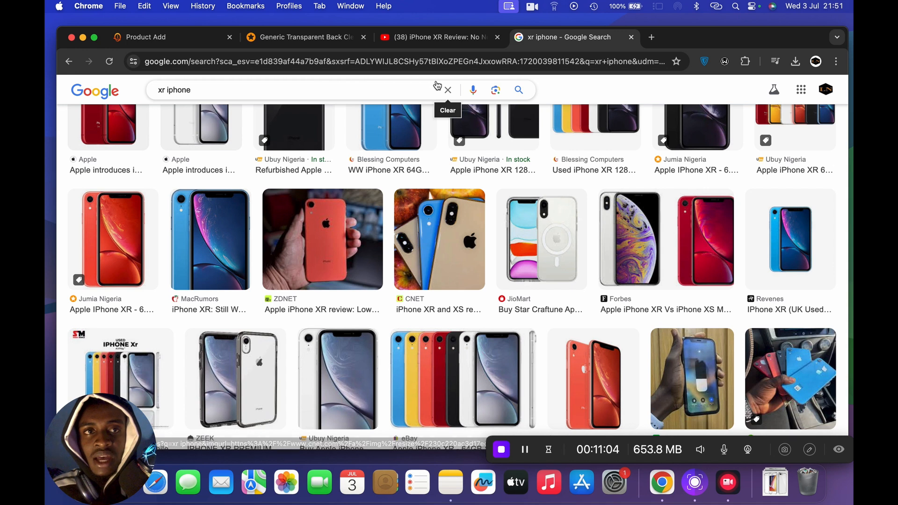
left_click(168, 41)
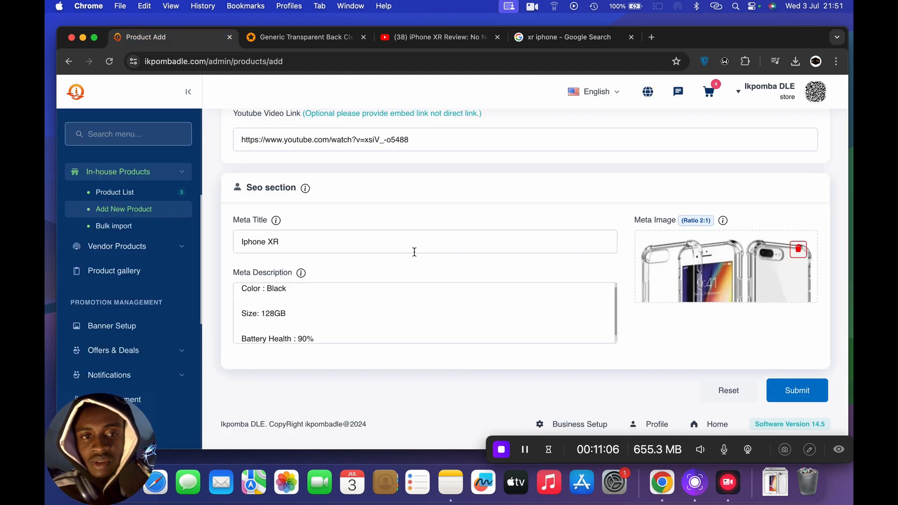
- Review the completed product form, try to submit it and confirm adding the product
left_click(475, 297)
scroll(476, 298, "down", 1)
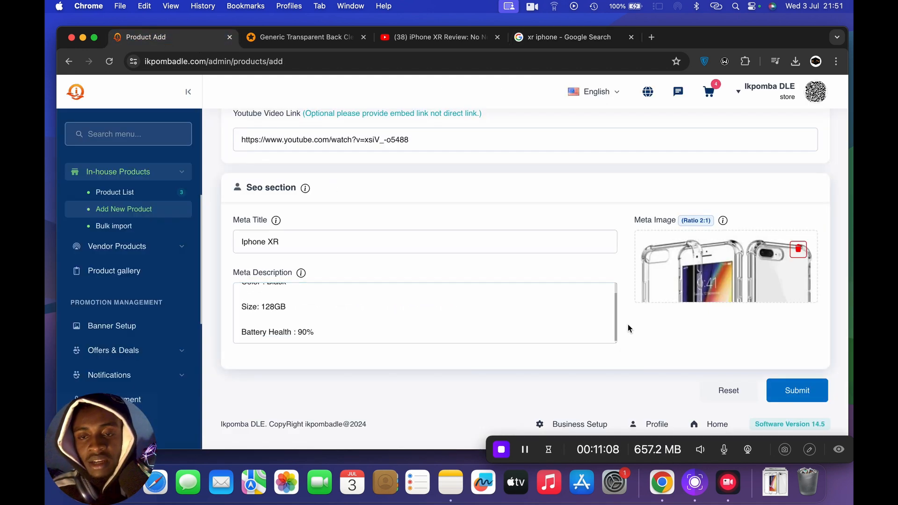
scroll(628, 325, "up", 15)
scroll(629, 328, "up", 15)
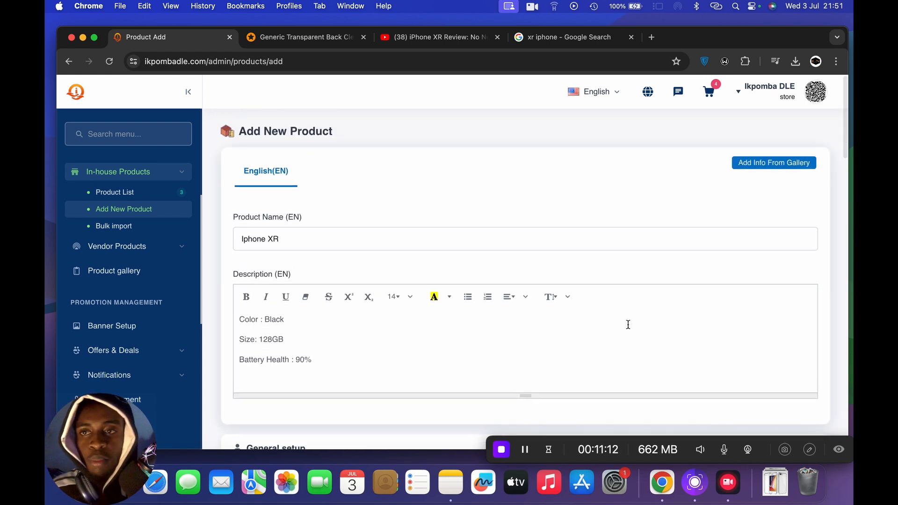
scroll(628, 327, "down", 20)
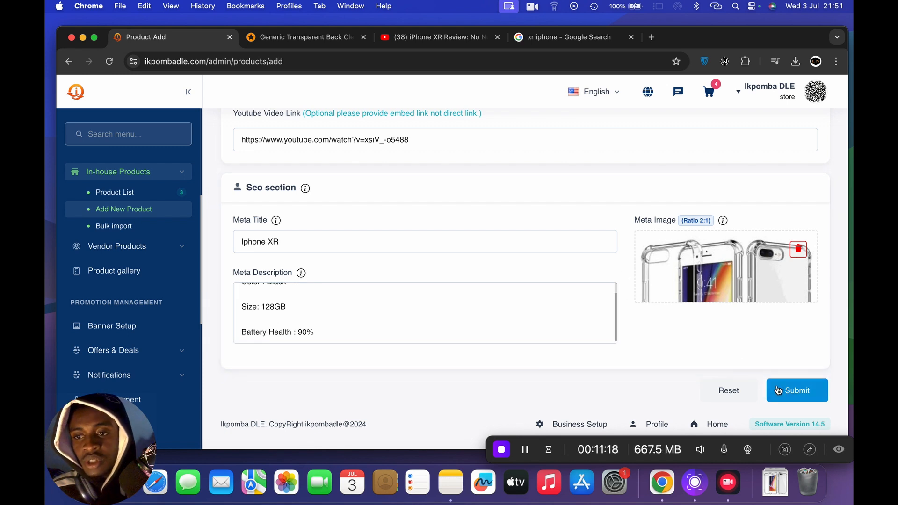
left_click(803, 395)
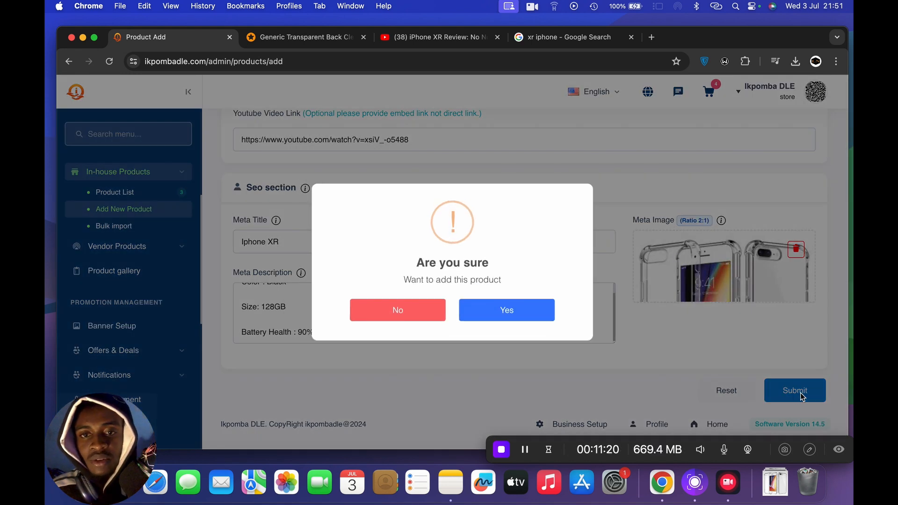
left_click(493, 312)
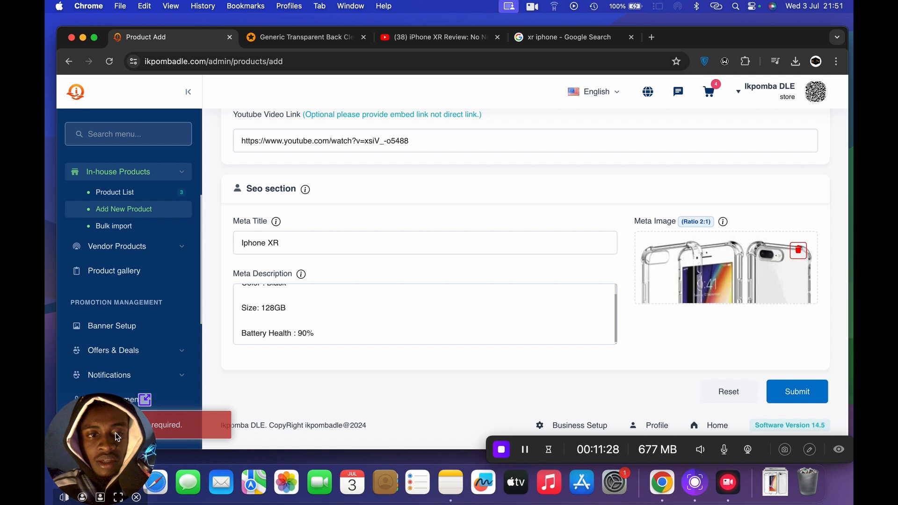
- Submit the product again, confirm adding it and read the notification
left_click_drag(127, 428, 270, 442)
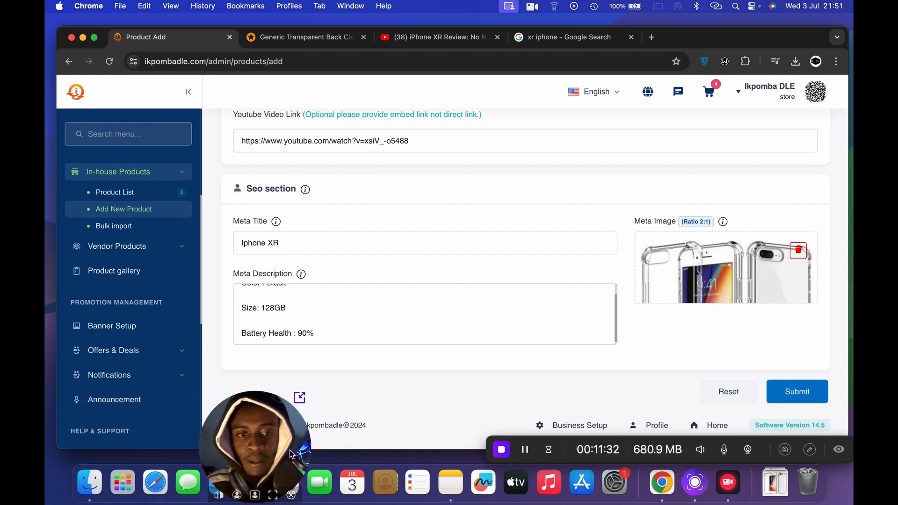
left_click_drag(264, 502, 806, 504)
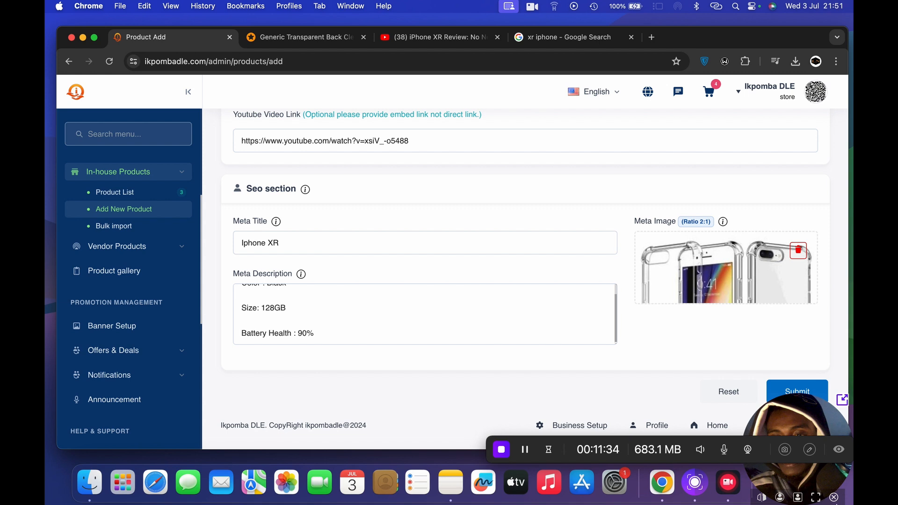
left_click(779, 394)
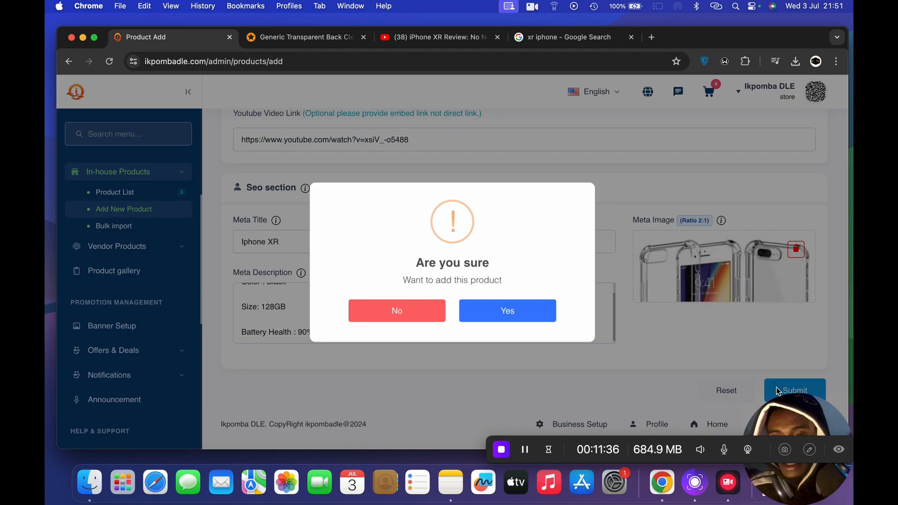
left_click(508, 317)
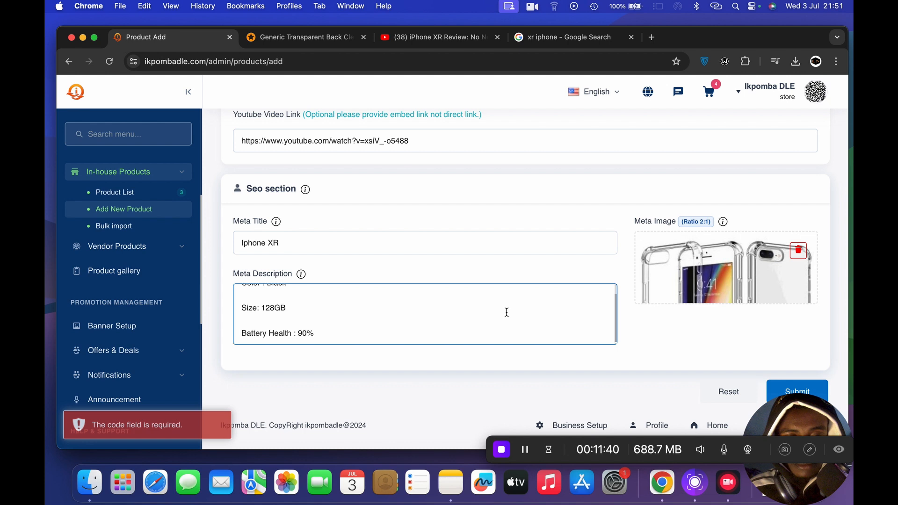
left_click(217, 406)
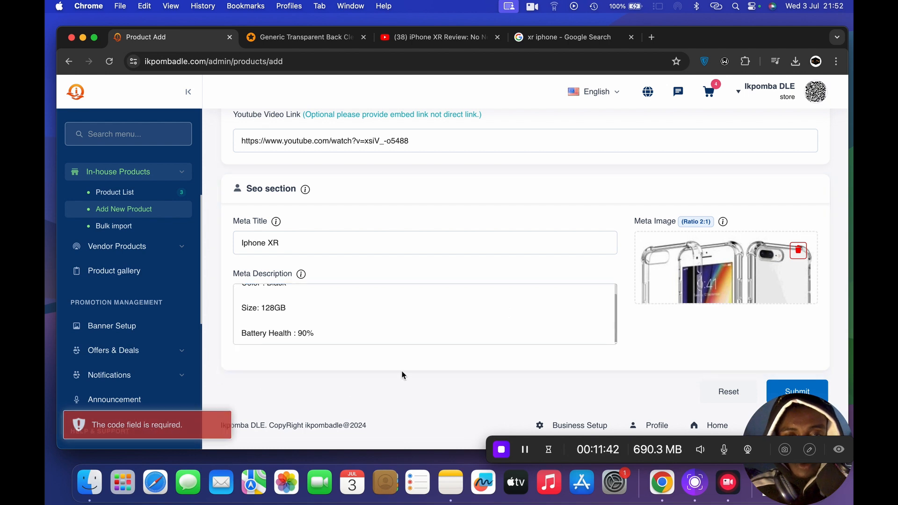
- Generate a product SKU code in the General setup section
scroll(402, 376, "up", 6)
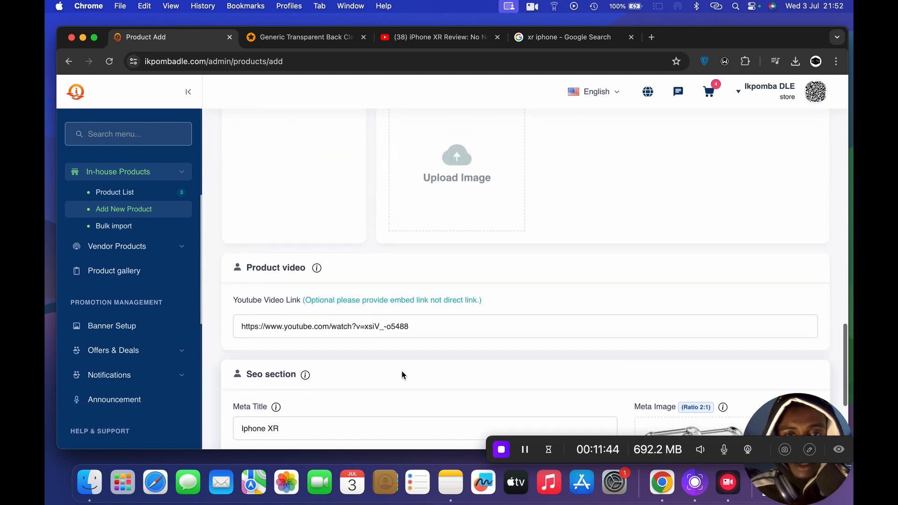
scroll(402, 375, "up", 6)
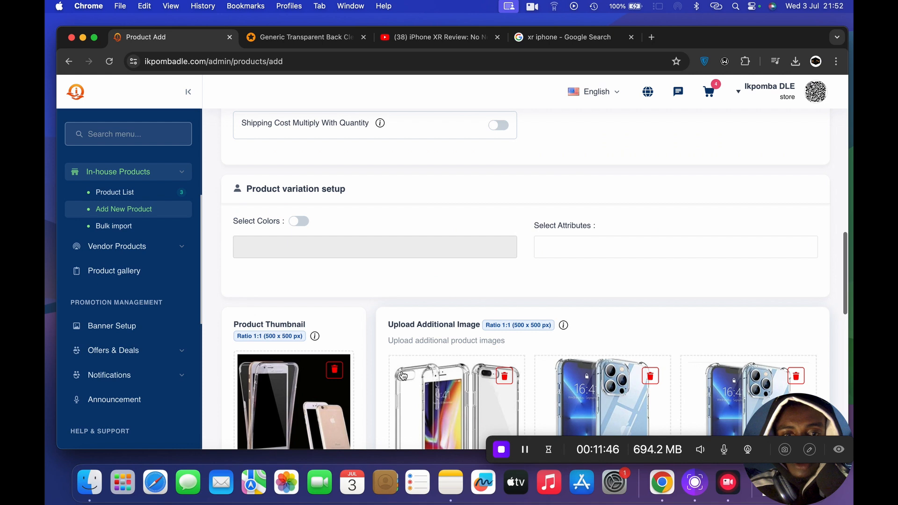
scroll(403, 375, "up", 4)
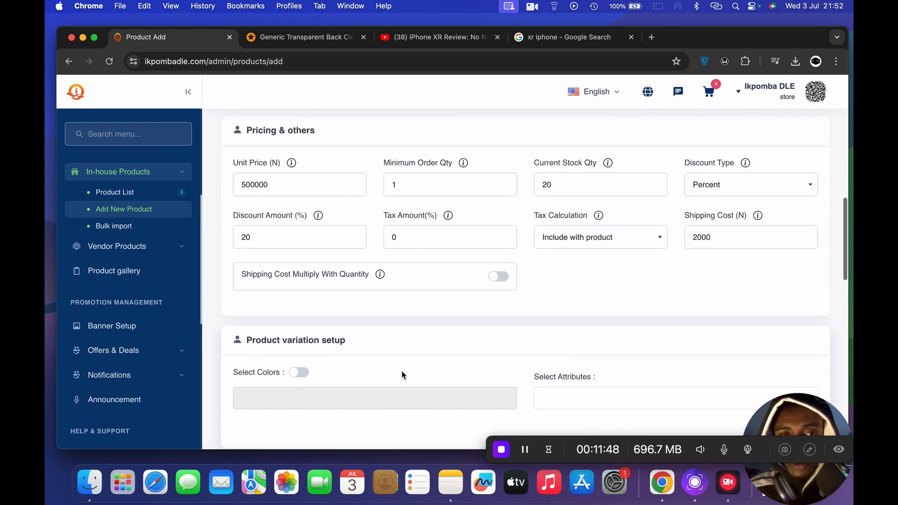
scroll(402, 375, "up", 6)
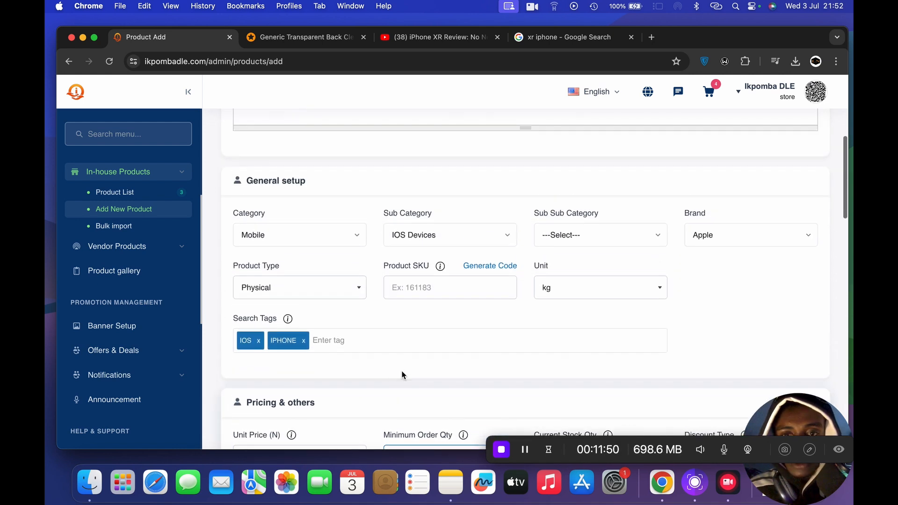
scroll(402, 375, "up", 2)
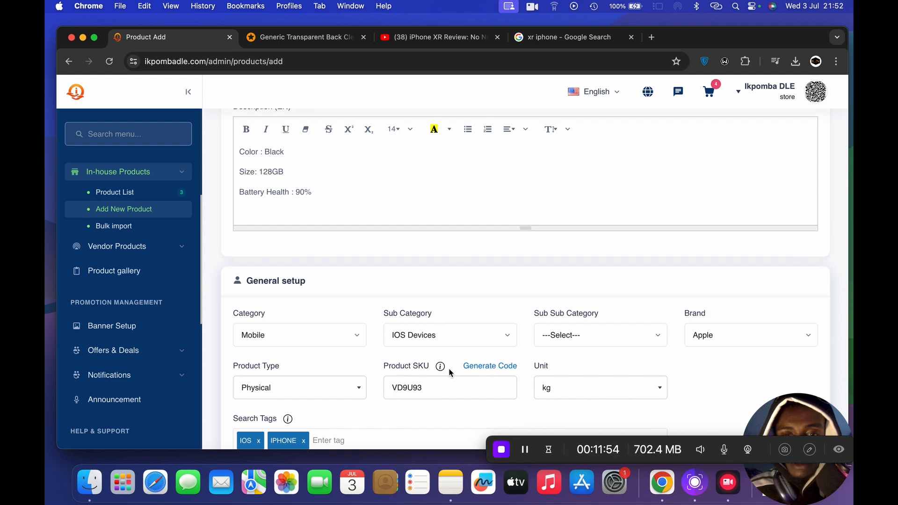
scroll(485, 367, "down", 3)
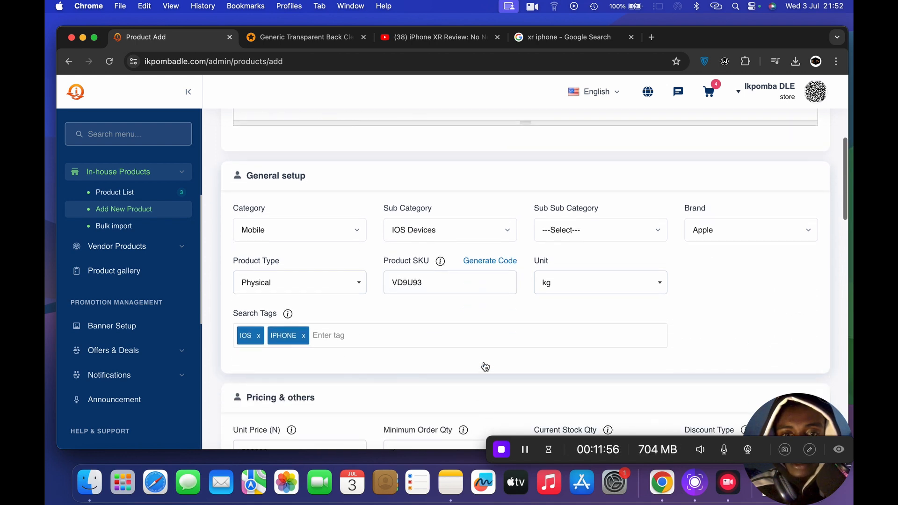
- Submit the completed Iphone XR product form and confirm adding the product
left_click(425, 274)
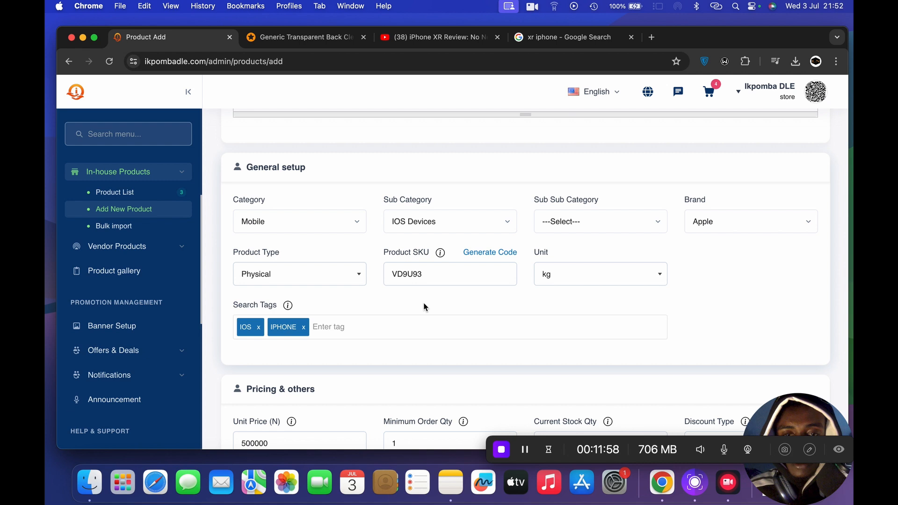
scroll(423, 302, "down", 2)
scroll(424, 305, "down", 20)
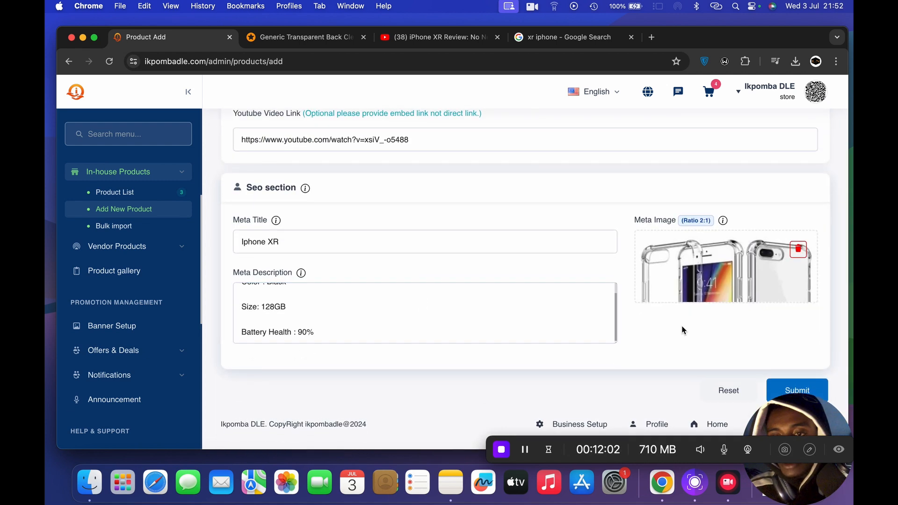
left_click(779, 383)
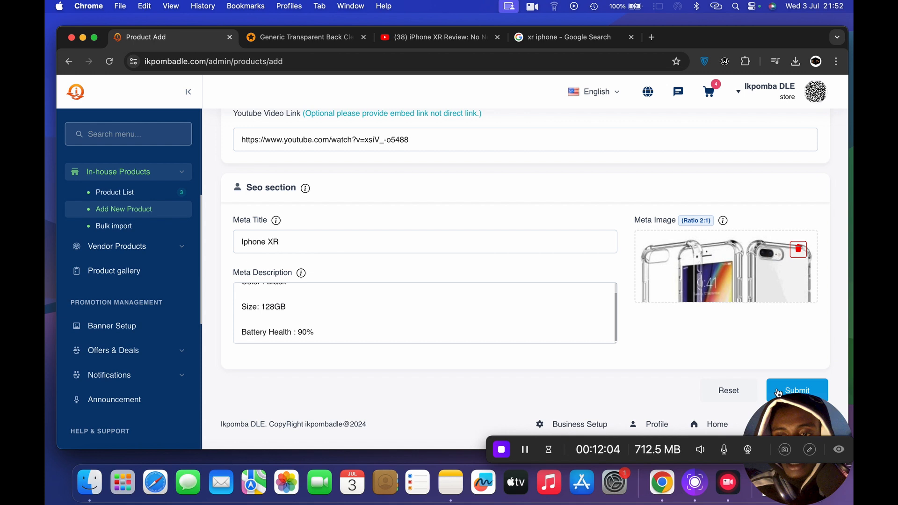
left_click(510, 319)
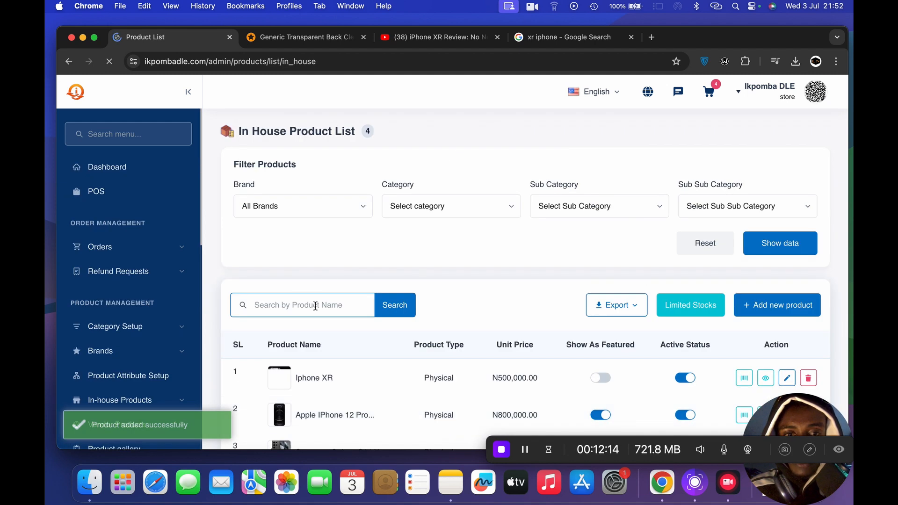
- Open the Iphone XR details from the In House Product List and review its general, price, SEO and video information
scroll(376, 287, "down", 4)
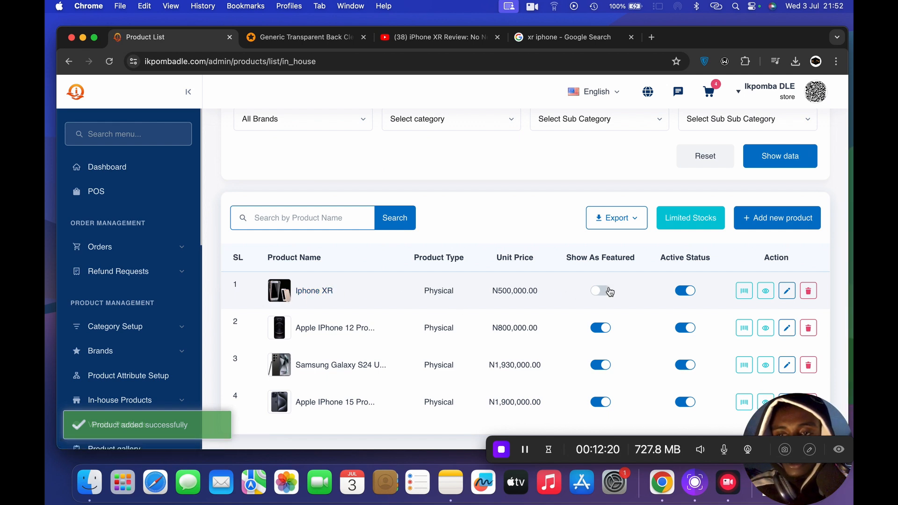
left_click(742, 295)
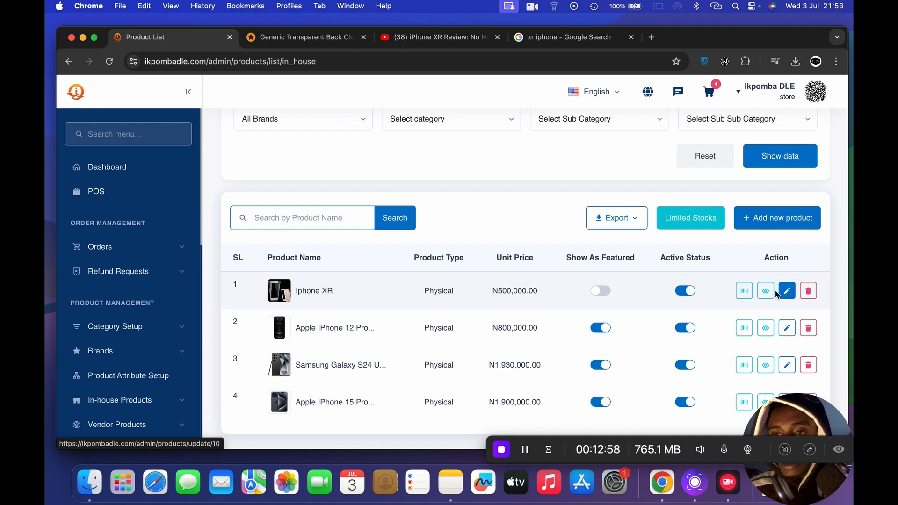
left_click(765, 293)
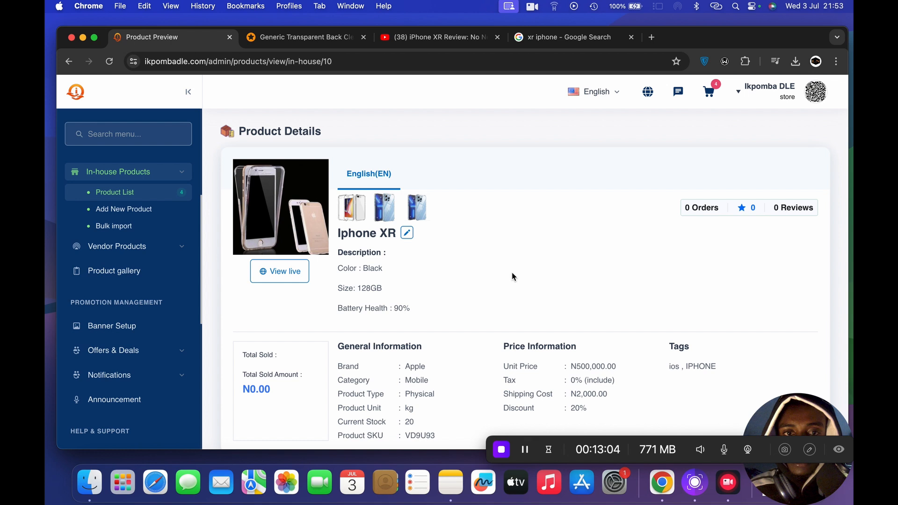
scroll(552, 295, "down", 5)
scroll(552, 294, "up", 4)
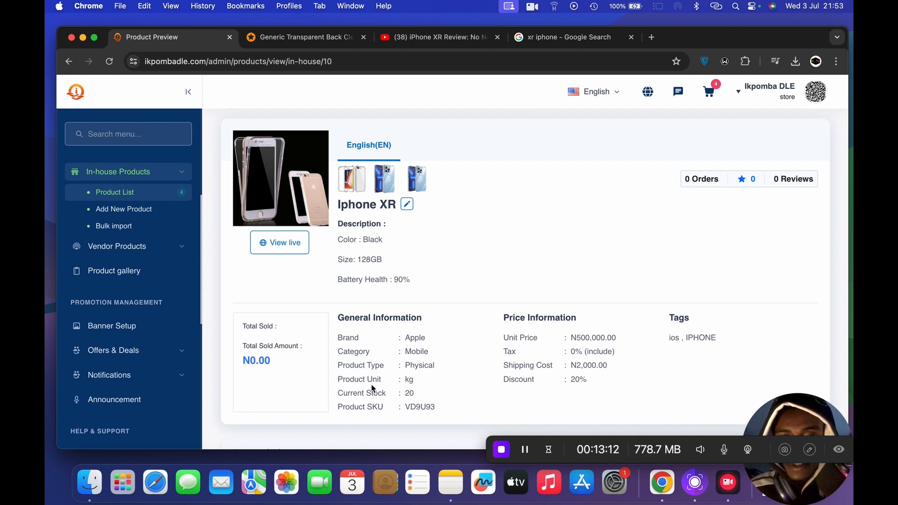
scroll(571, 376, "down", 4)
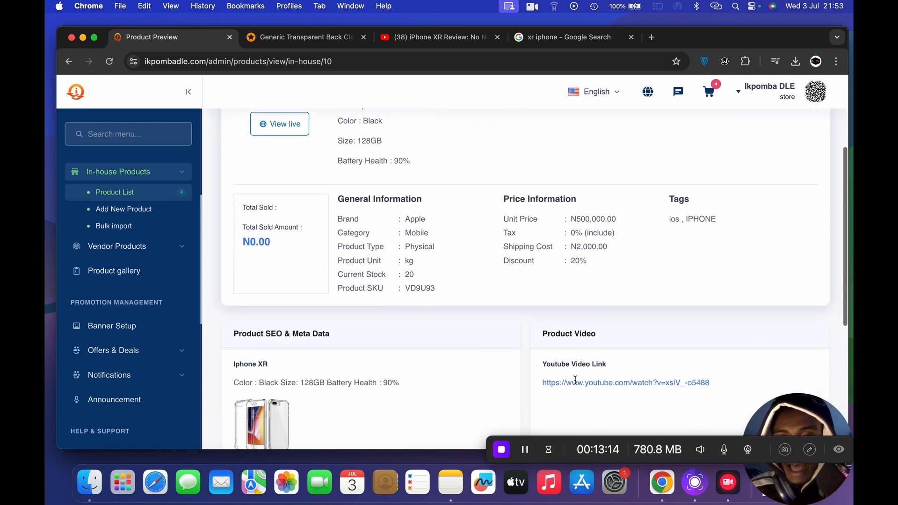
scroll(575, 377, "up", 3)
scroll(575, 378, "down", 4)
scroll(574, 379, "down", 2)
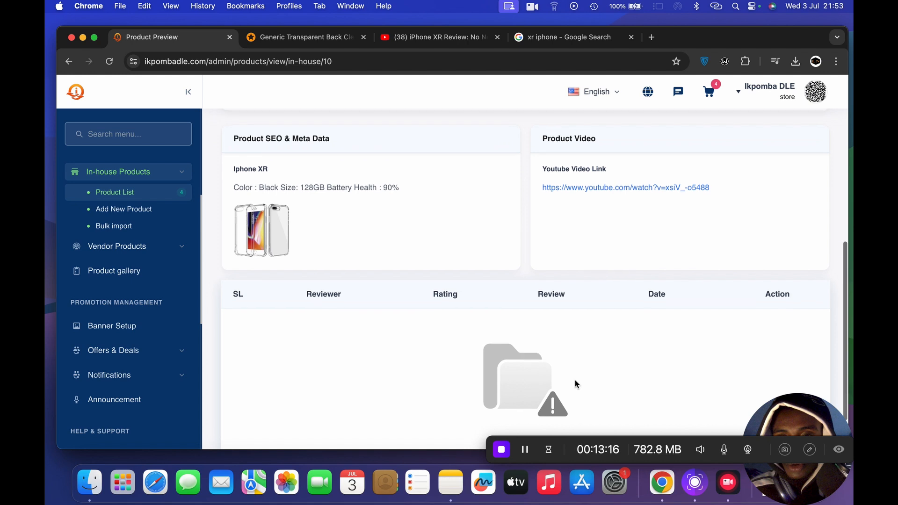
scroll(575, 380, "up", 7)
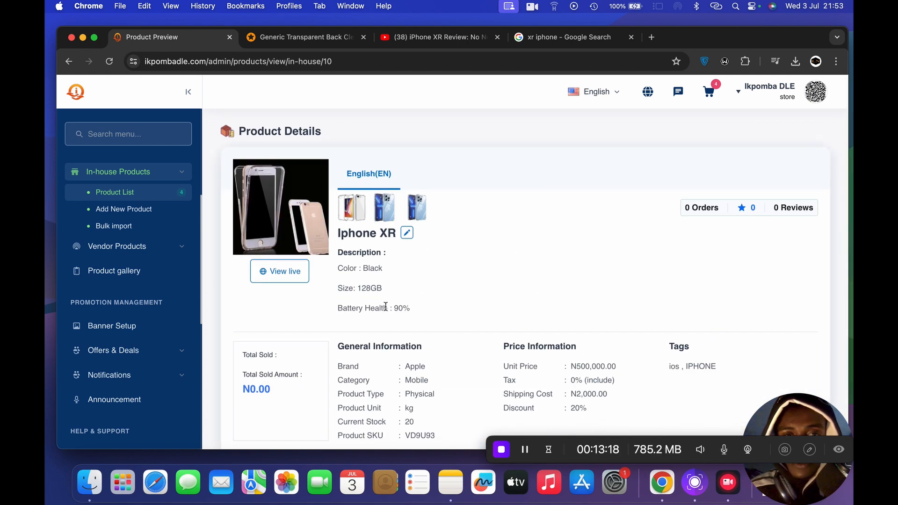
- View the Iphone XR live on the storefront and examine its images, price, overview and similar products
left_click(266, 275)
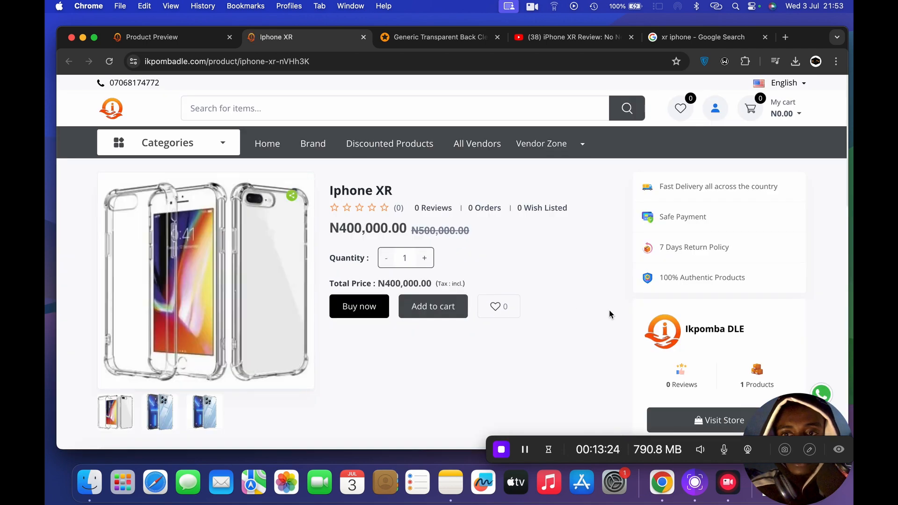
scroll(609, 310, "down", 3)
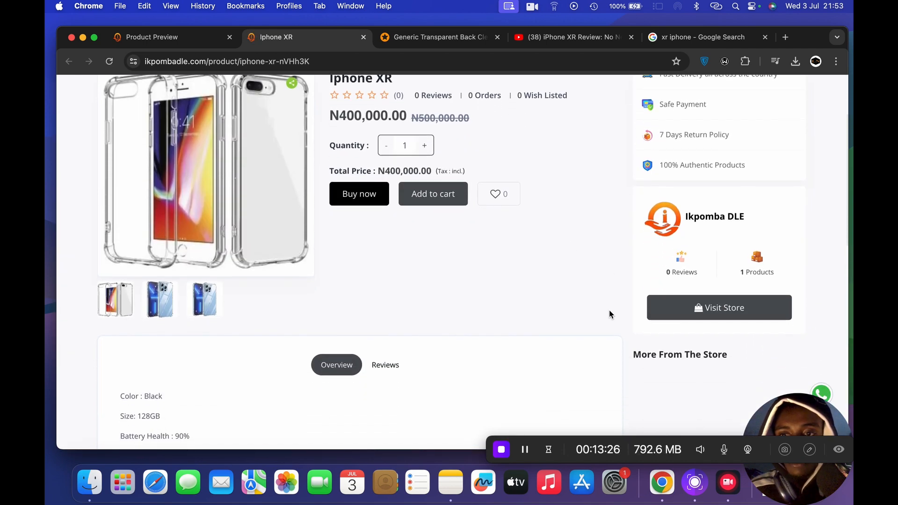
scroll(610, 310, "up", 3)
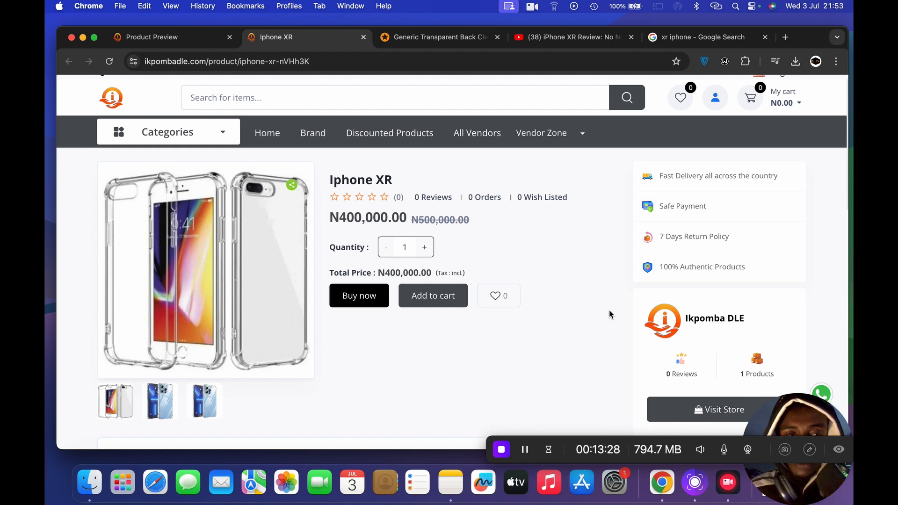
scroll(609, 313, "down", 1)
scroll(609, 313, "up", 2)
scroll(609, 314, "down", 2)
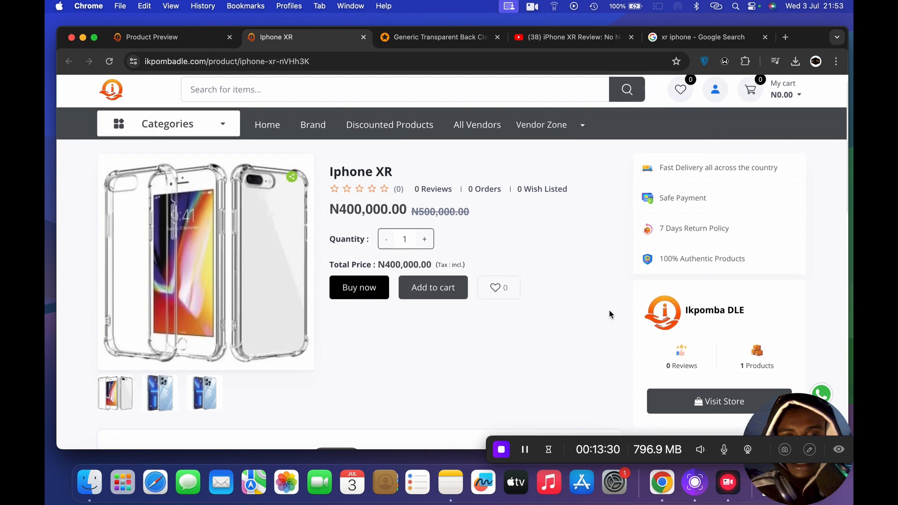
scroll(610, 314, "down", 7)
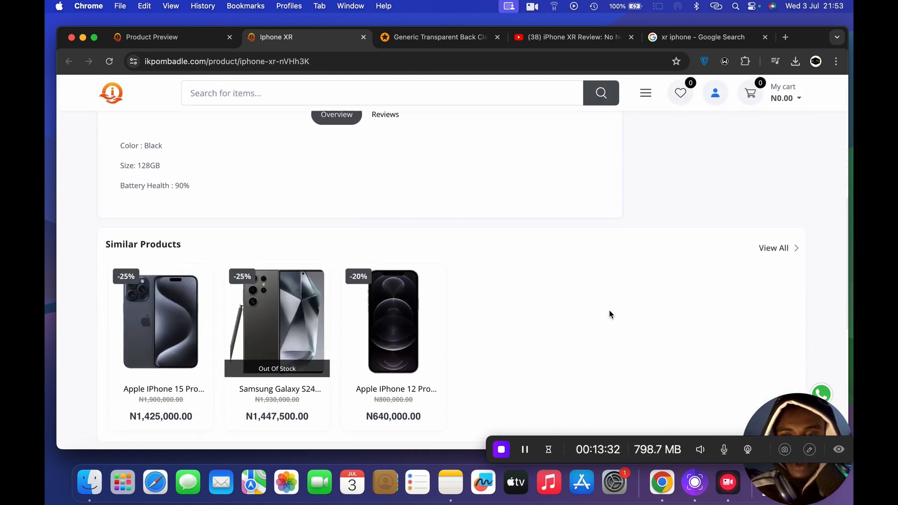
scroll(609, 314, "down", 3)
scroll(609, 314, "up", 15)
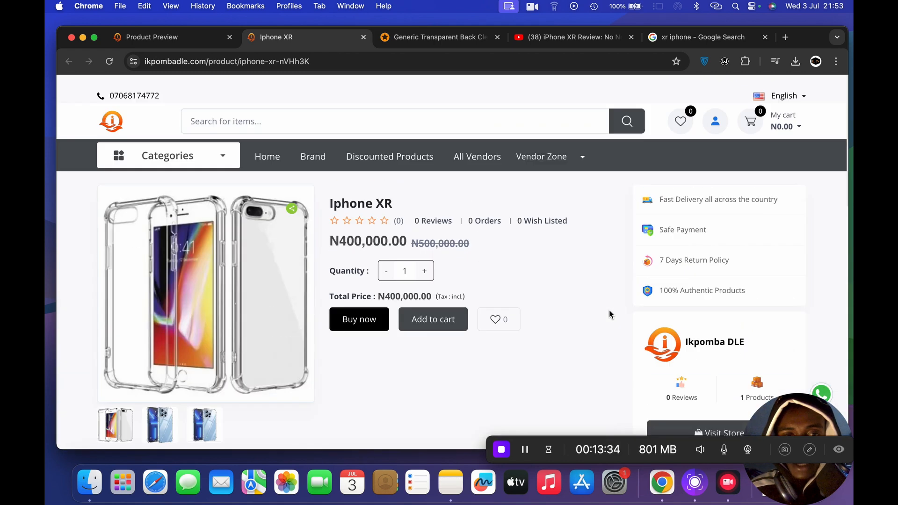
- Go to the storefront home page, dismiss the Flash Sales pop-up and look over the Featured Products
scroll(609, 313, "down", 1)
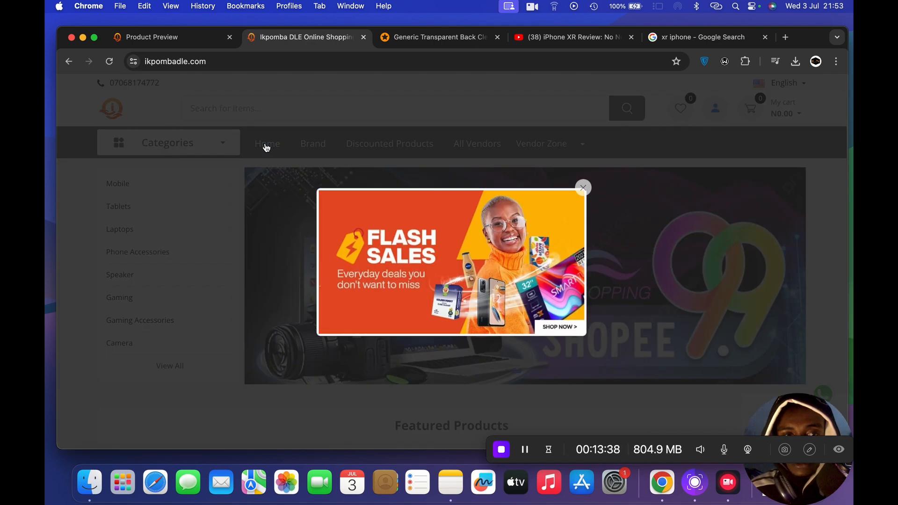
left_click(583, 188)
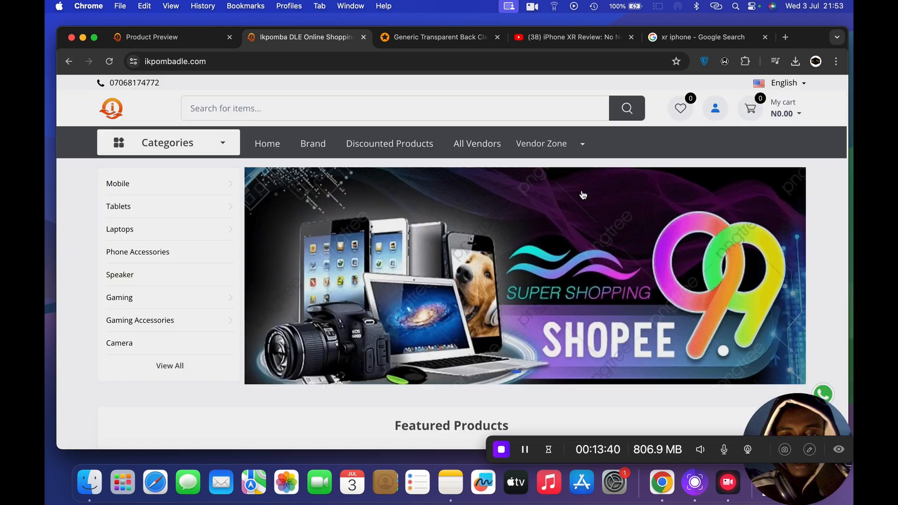
scroll(457, 357, "down", 5)
scroll(460, 357, "down", 2)
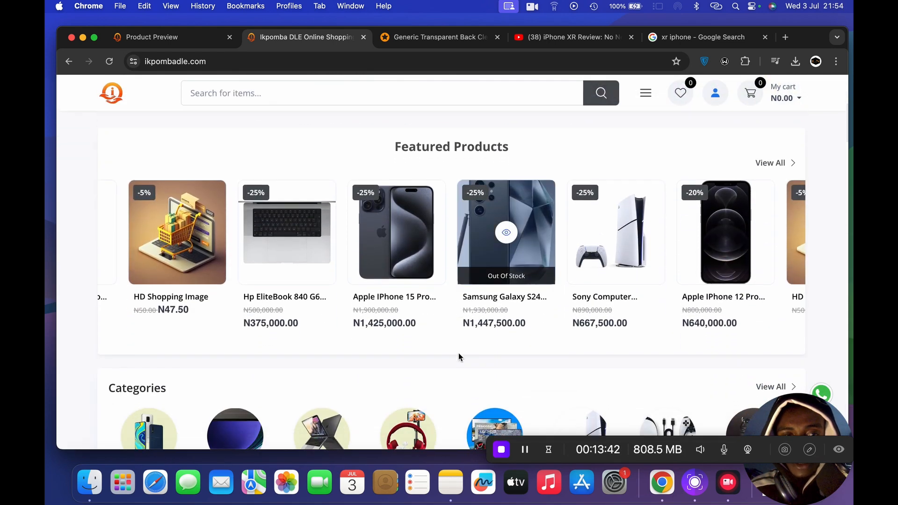
scroll(459, 356, "up", 7)
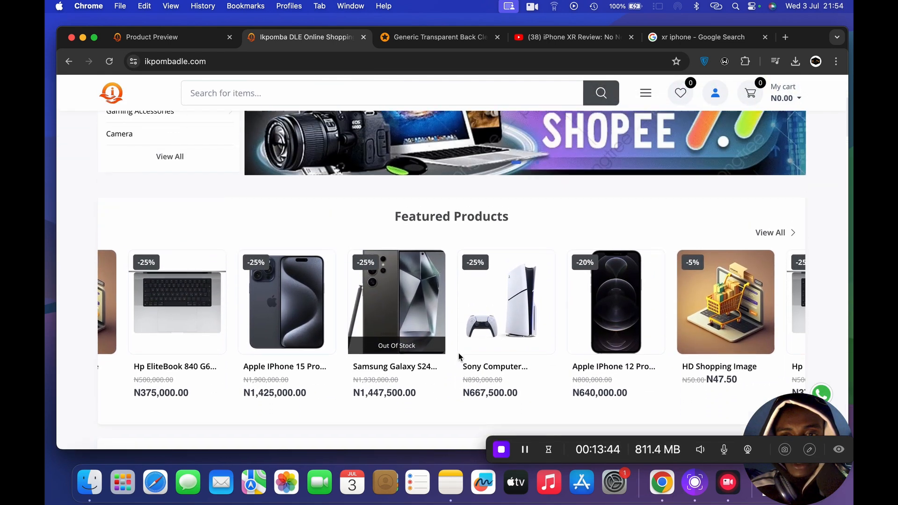
- Browse the IOS Devices subcategory of Mobile and look through its products and filters
mouse_move(164, 226)
mouse_move(147, 179)
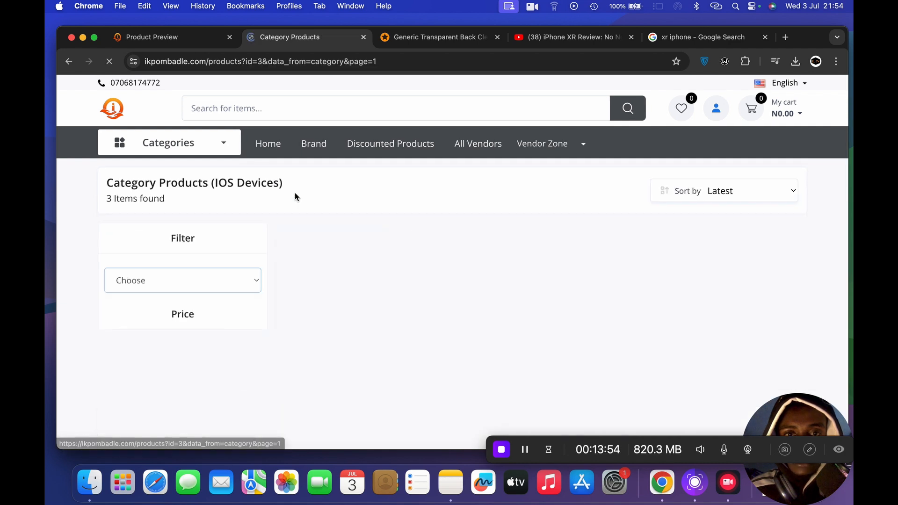
scroll(392, 333, "down", 2)
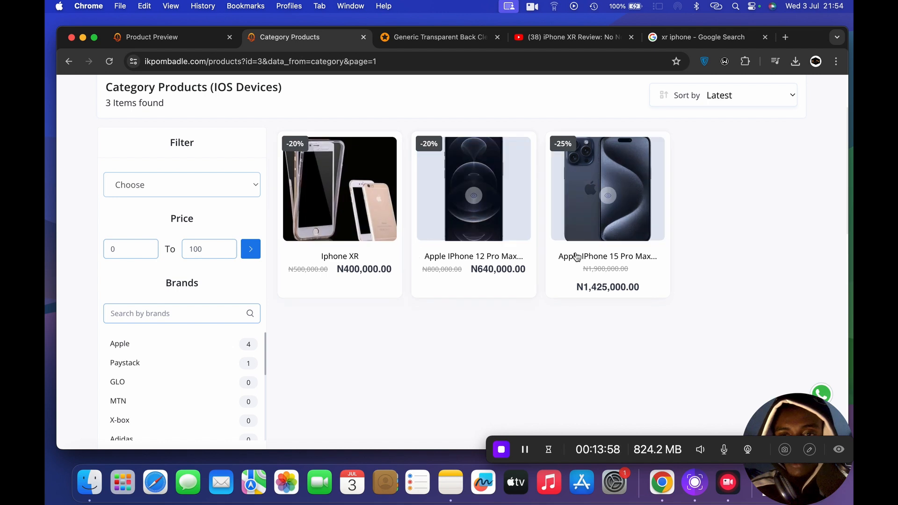
scroll(405, 353, "down", 3)
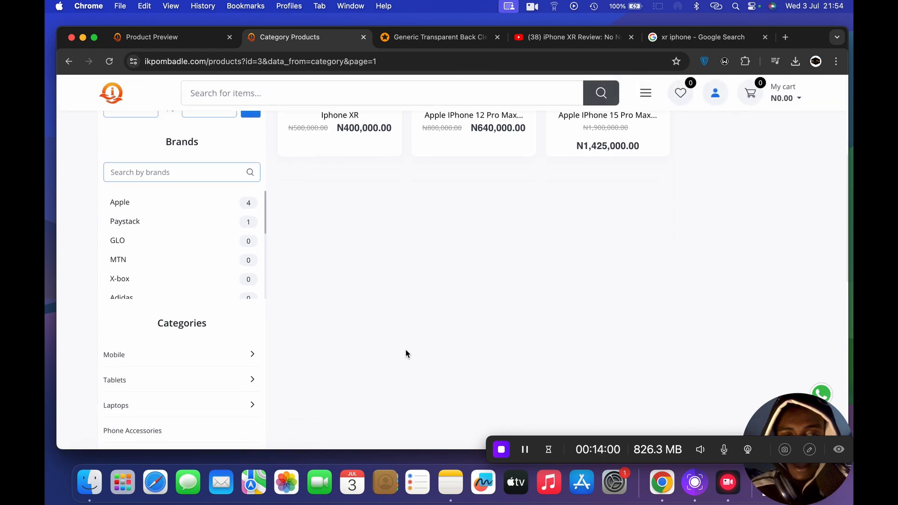
- Open the quick view of the Iphone XR and buy it directly to reach the checkout
scroll(405, 354, "up", 4)
left_click(342, 241)
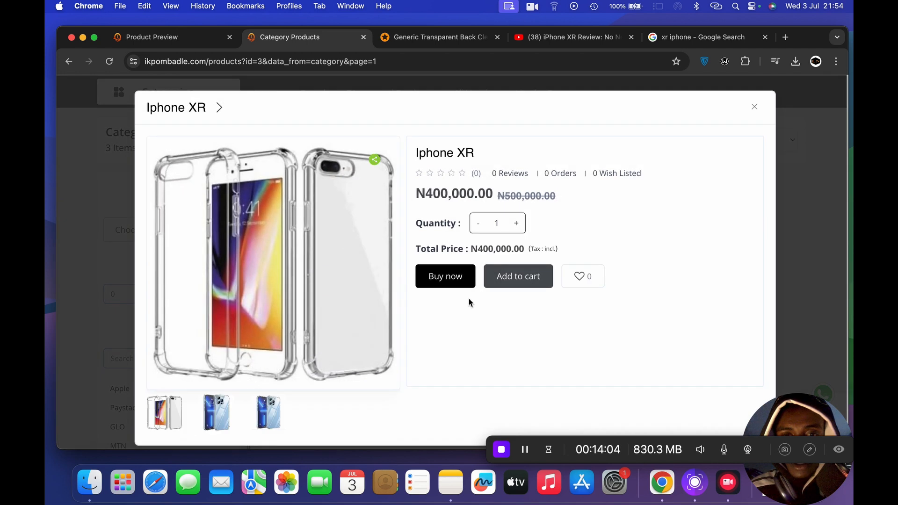
scroll(503, 319, "down", 1)
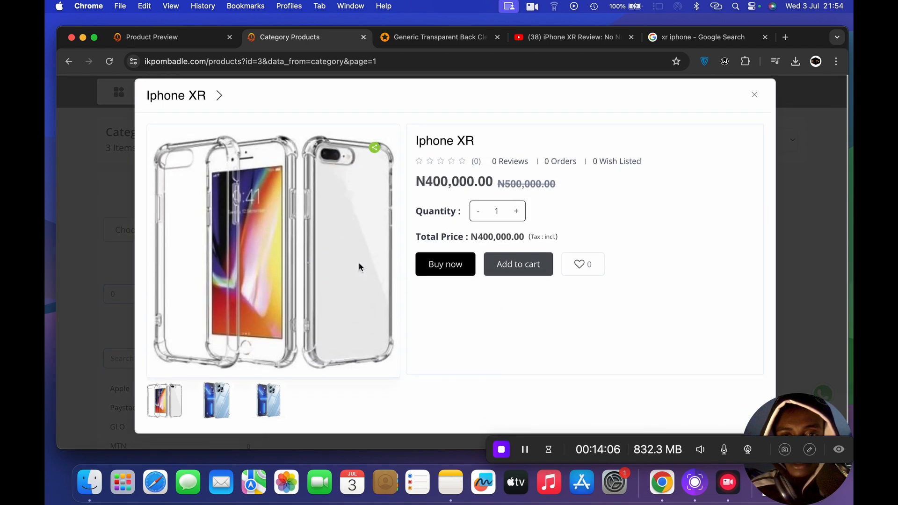
left_click(448, 266)
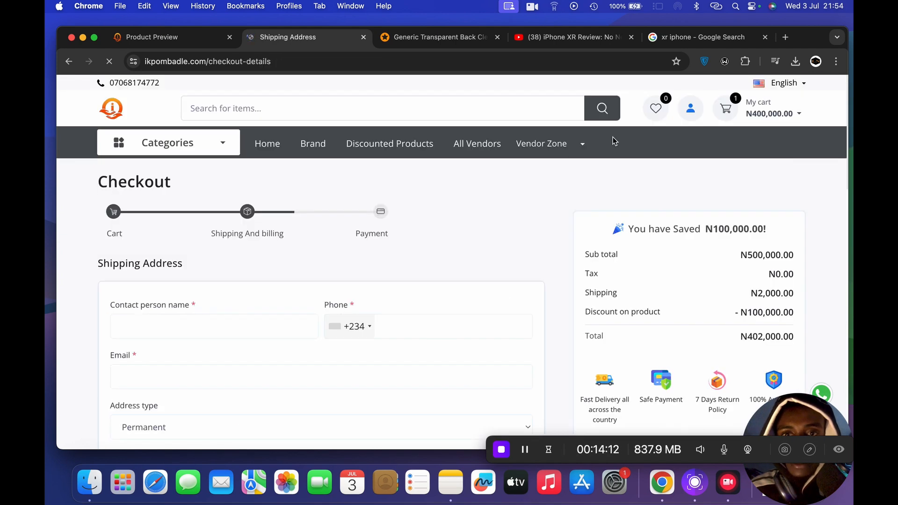
- Examine the checkout's shipping address form and order summary for the Iphone XR
scroll(517, 269, "down", 5)
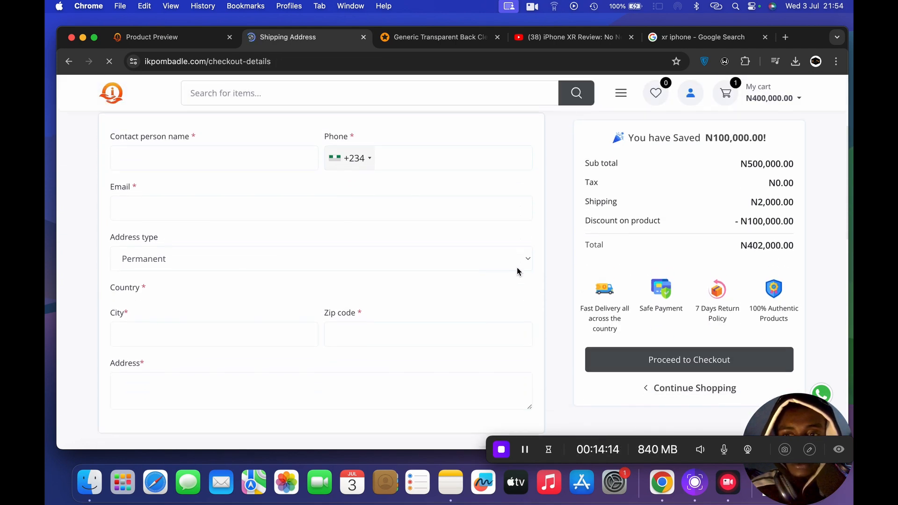
scroll(518, 271, "down", 5)
scroll(517, 271, "up", 10)
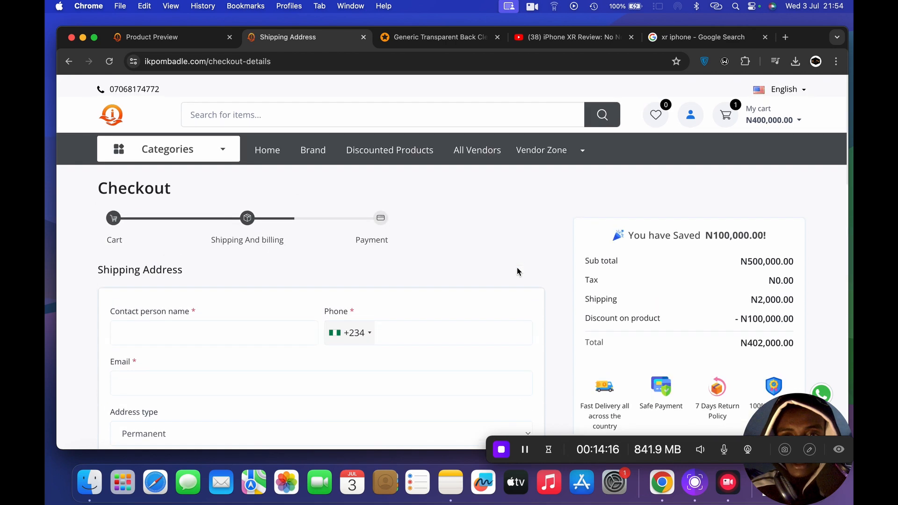
scroll(517, 271, "down", 1)
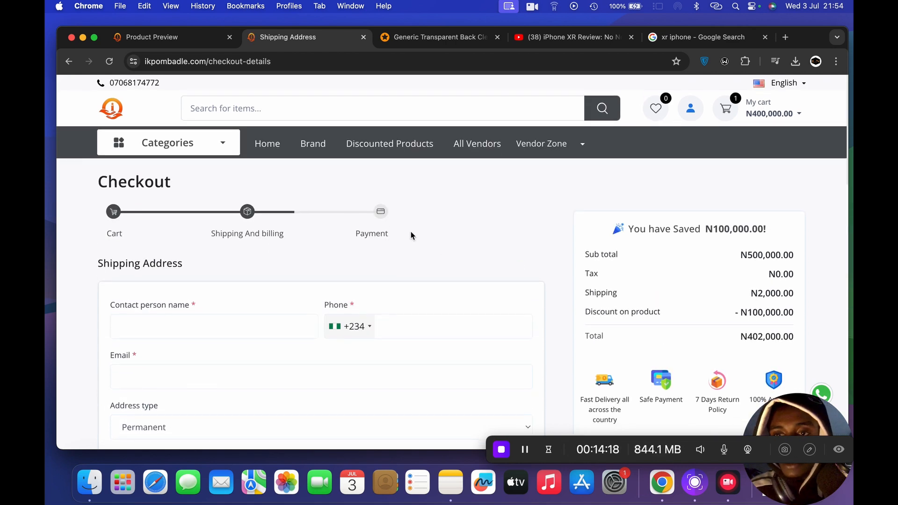
scroll(411, 236, "down", 3)
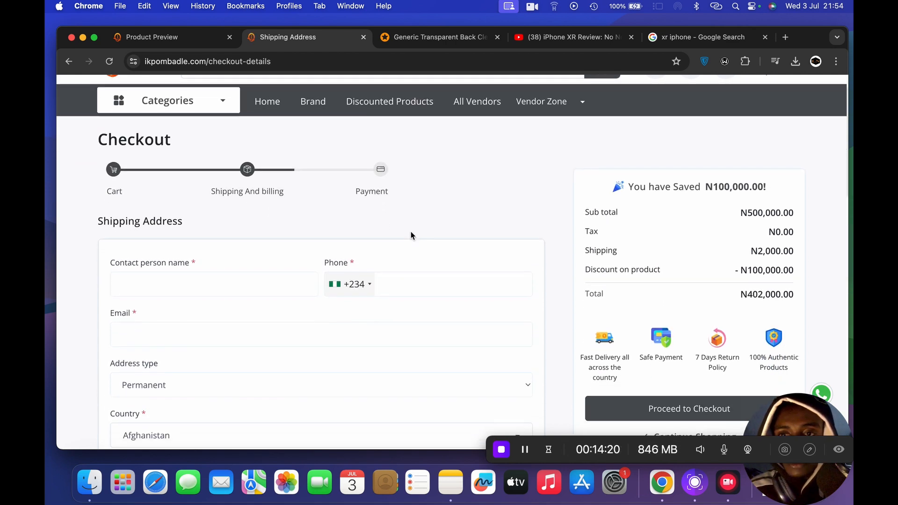
scroll(411, 235, "up", 3)
- Return to the storefront home page, check Featured Products and switch back to the admin Product Preview page
left_click(265, 147)
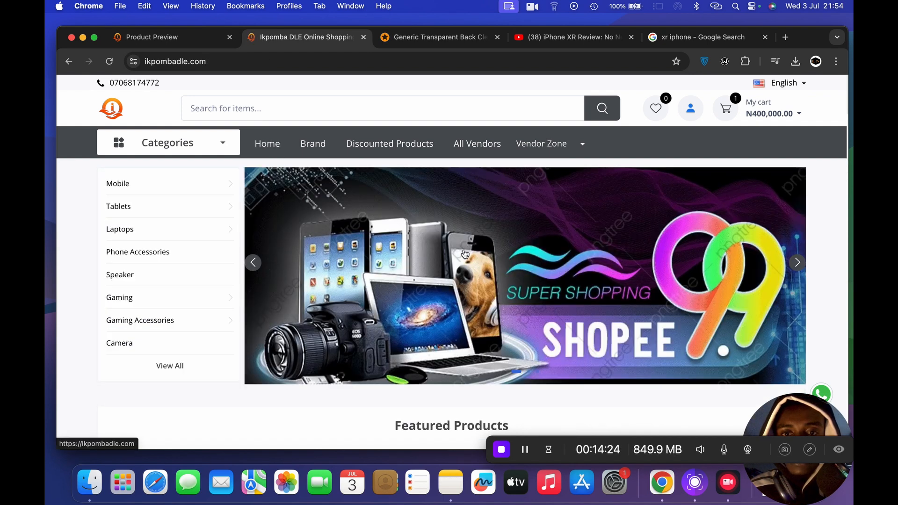
scroll(480, 371, "down", 3)
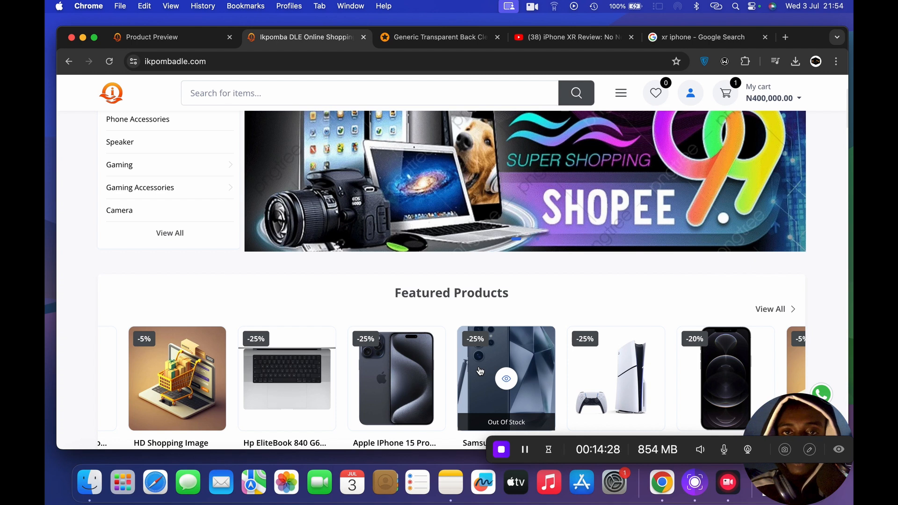
left_click(162, 36)
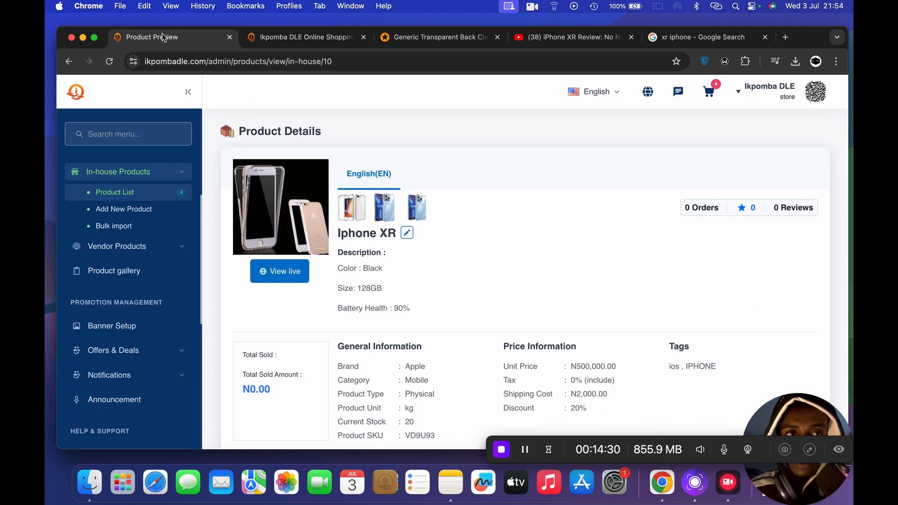